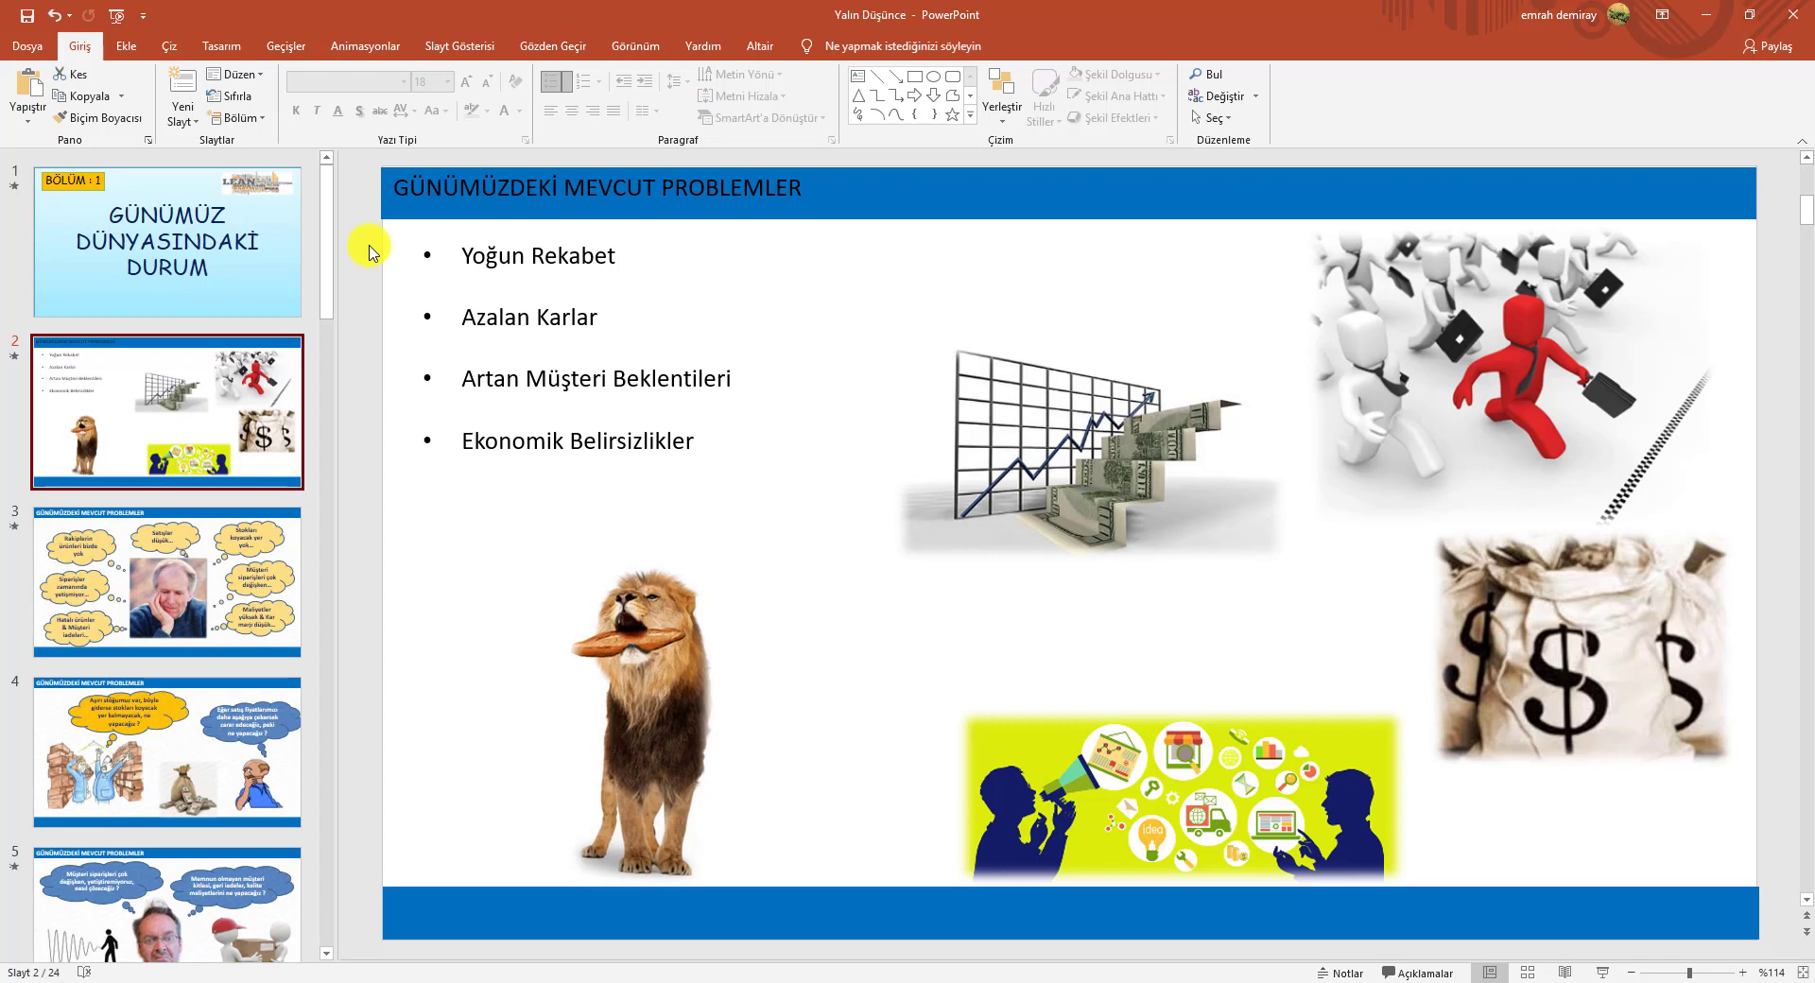
Move the money-bag picture slightly down and start the slide show from slide 2.
{"action": "left_click", "coordinate": [1409, 282]}
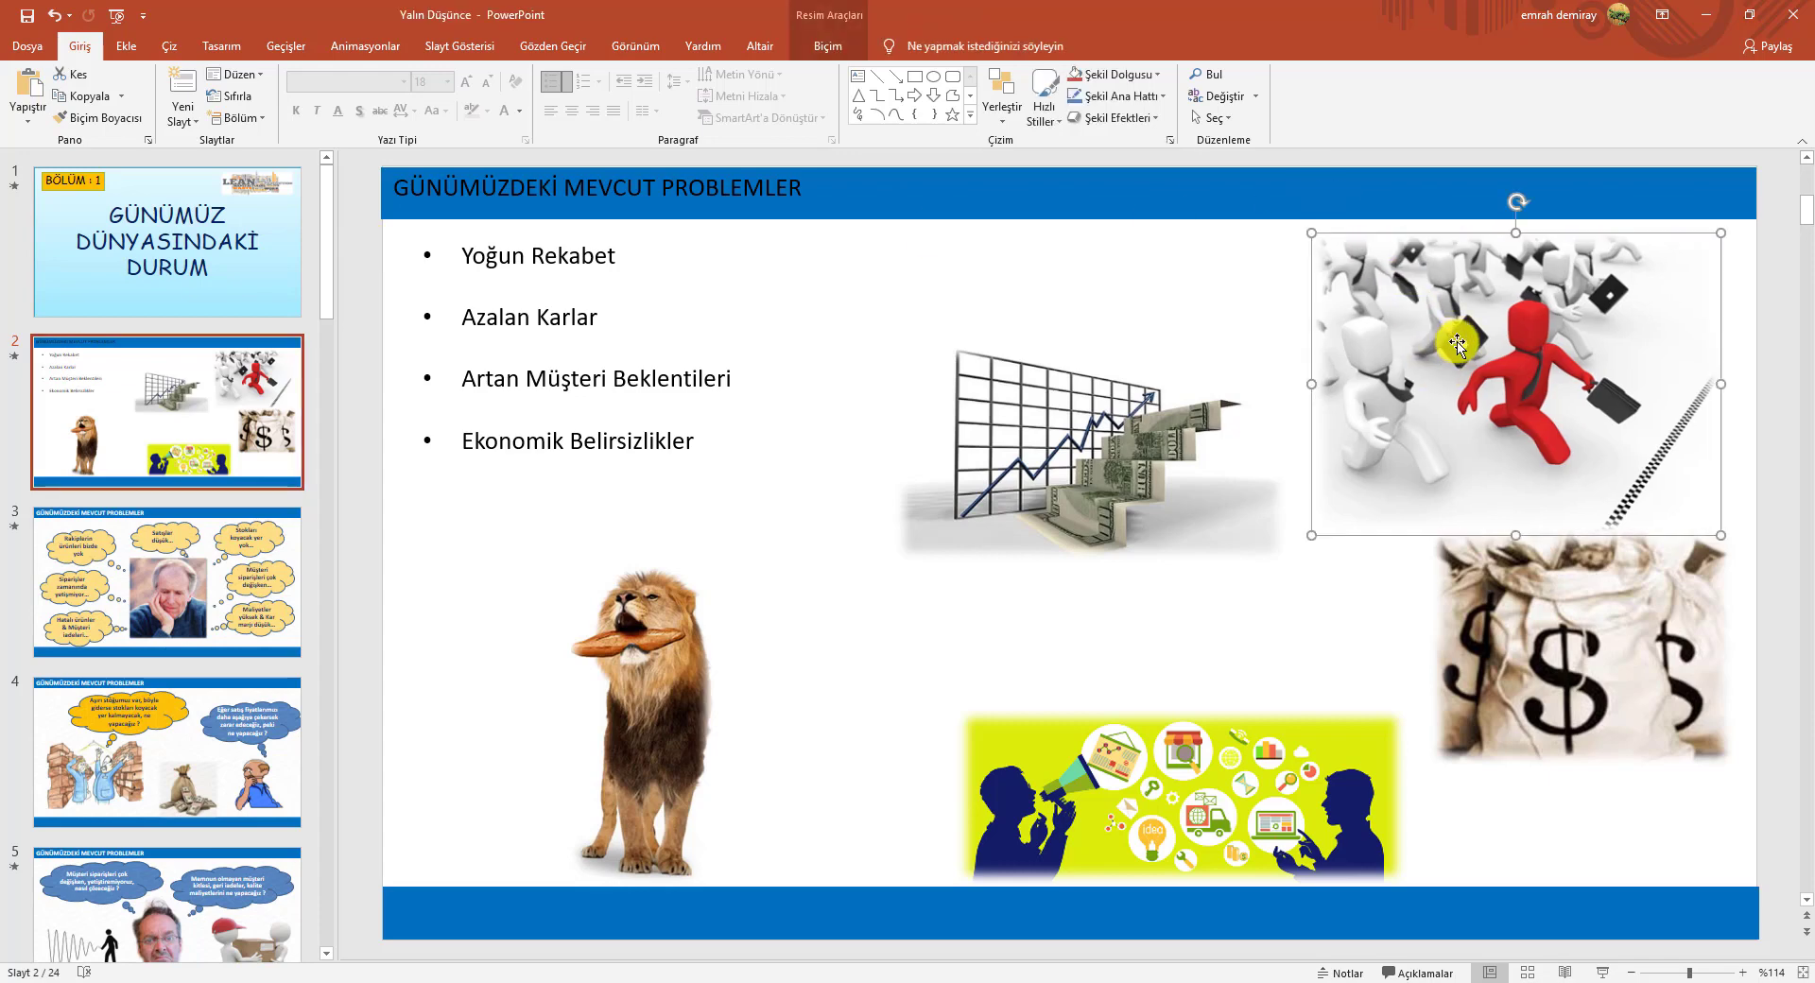
{"action": "left_click_drag", "start_coordinate": [1558, 569], "coordinate": [1554, 594]}
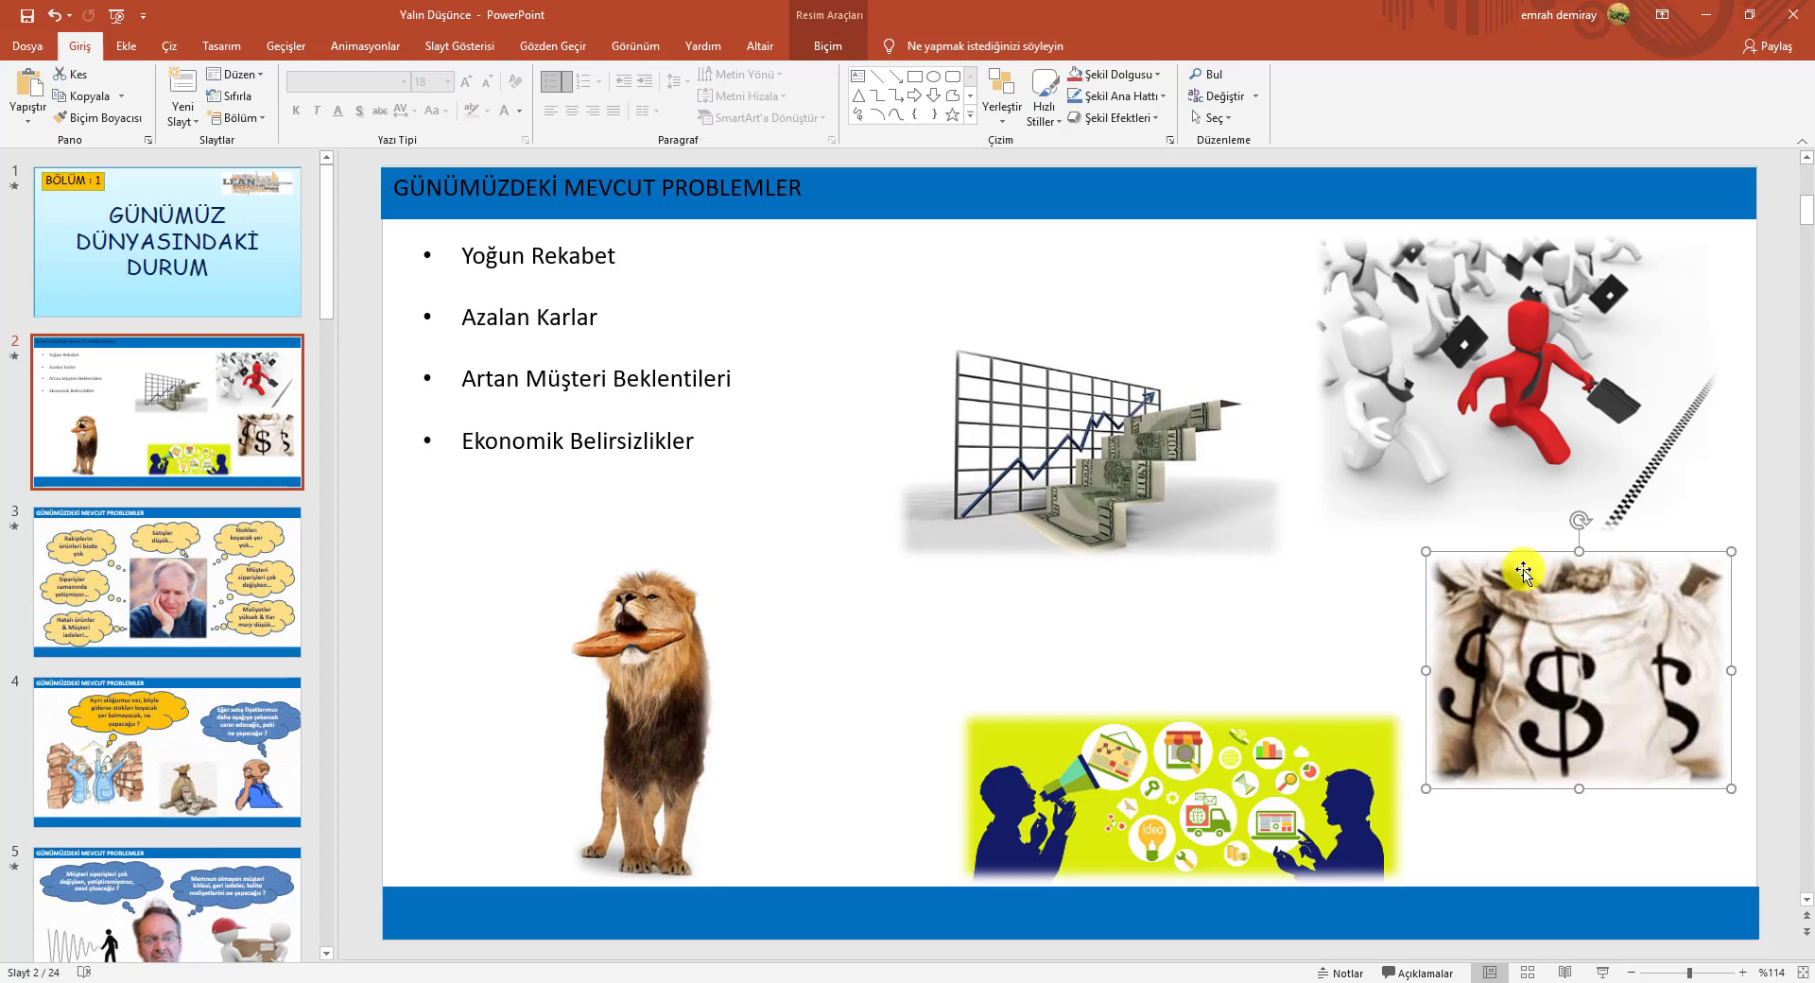
{"action": "left_click", "coordinate": [657, 399]}
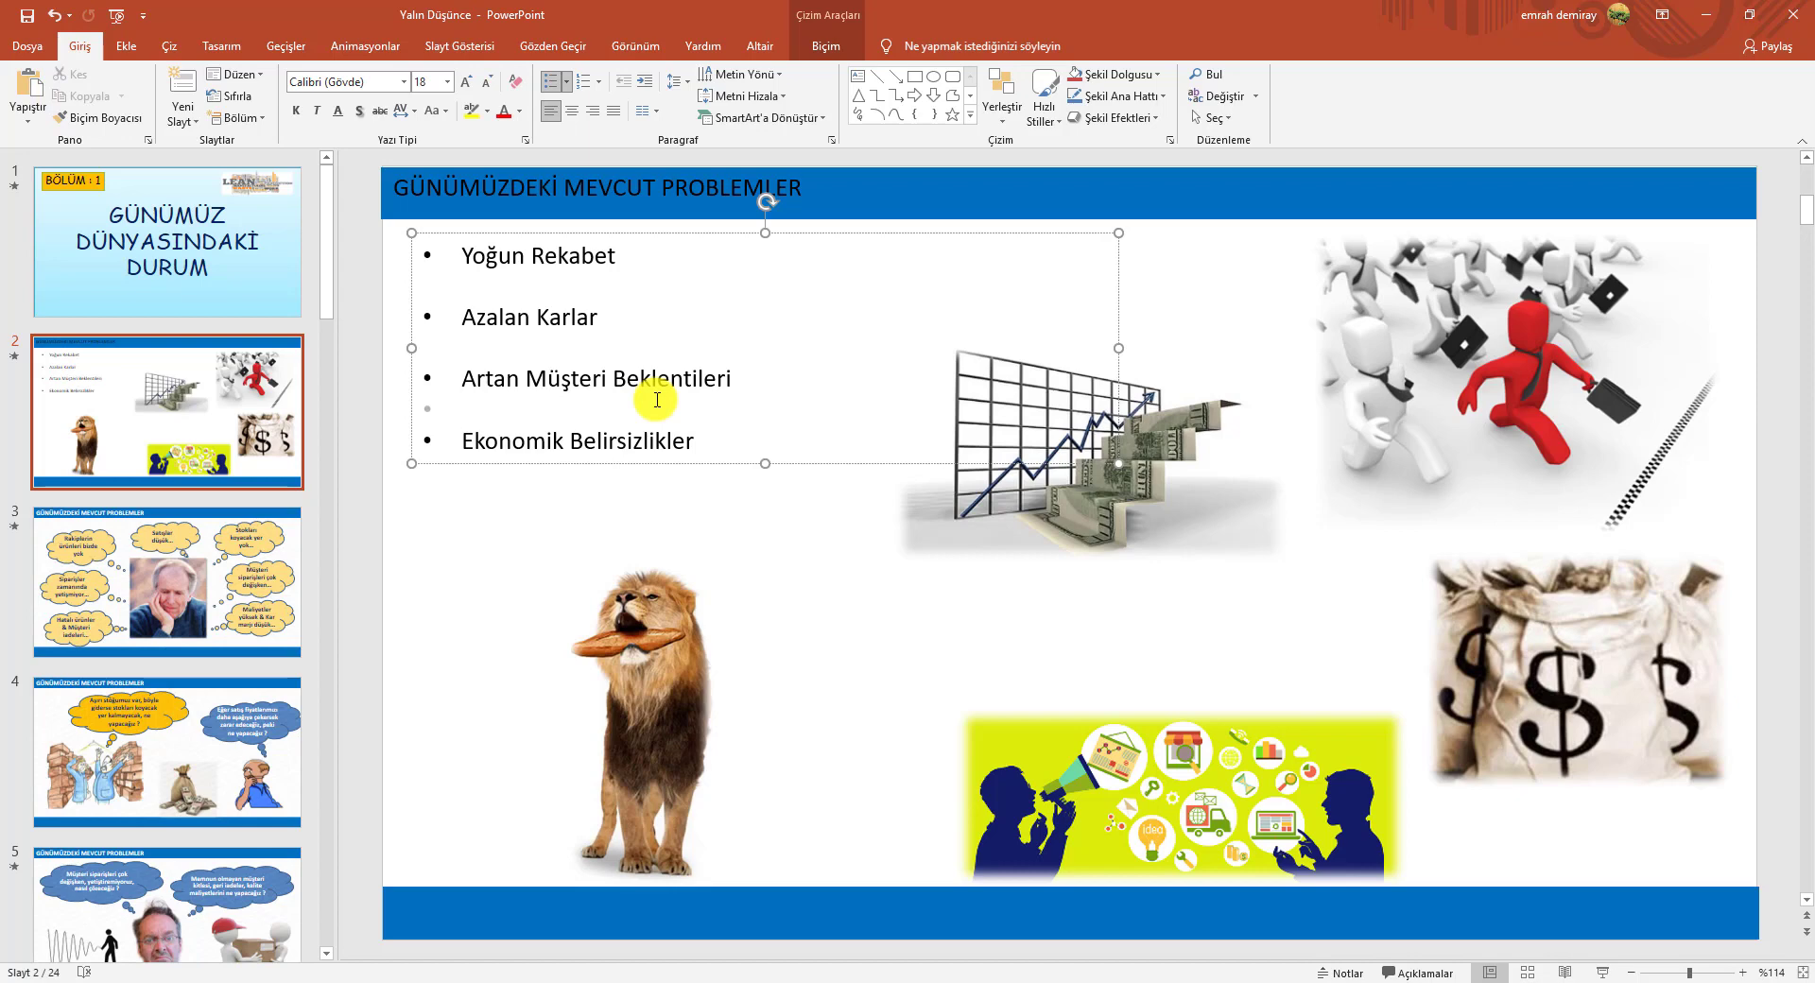
{"action": "left_click", "coordinate": [1599, 969]}
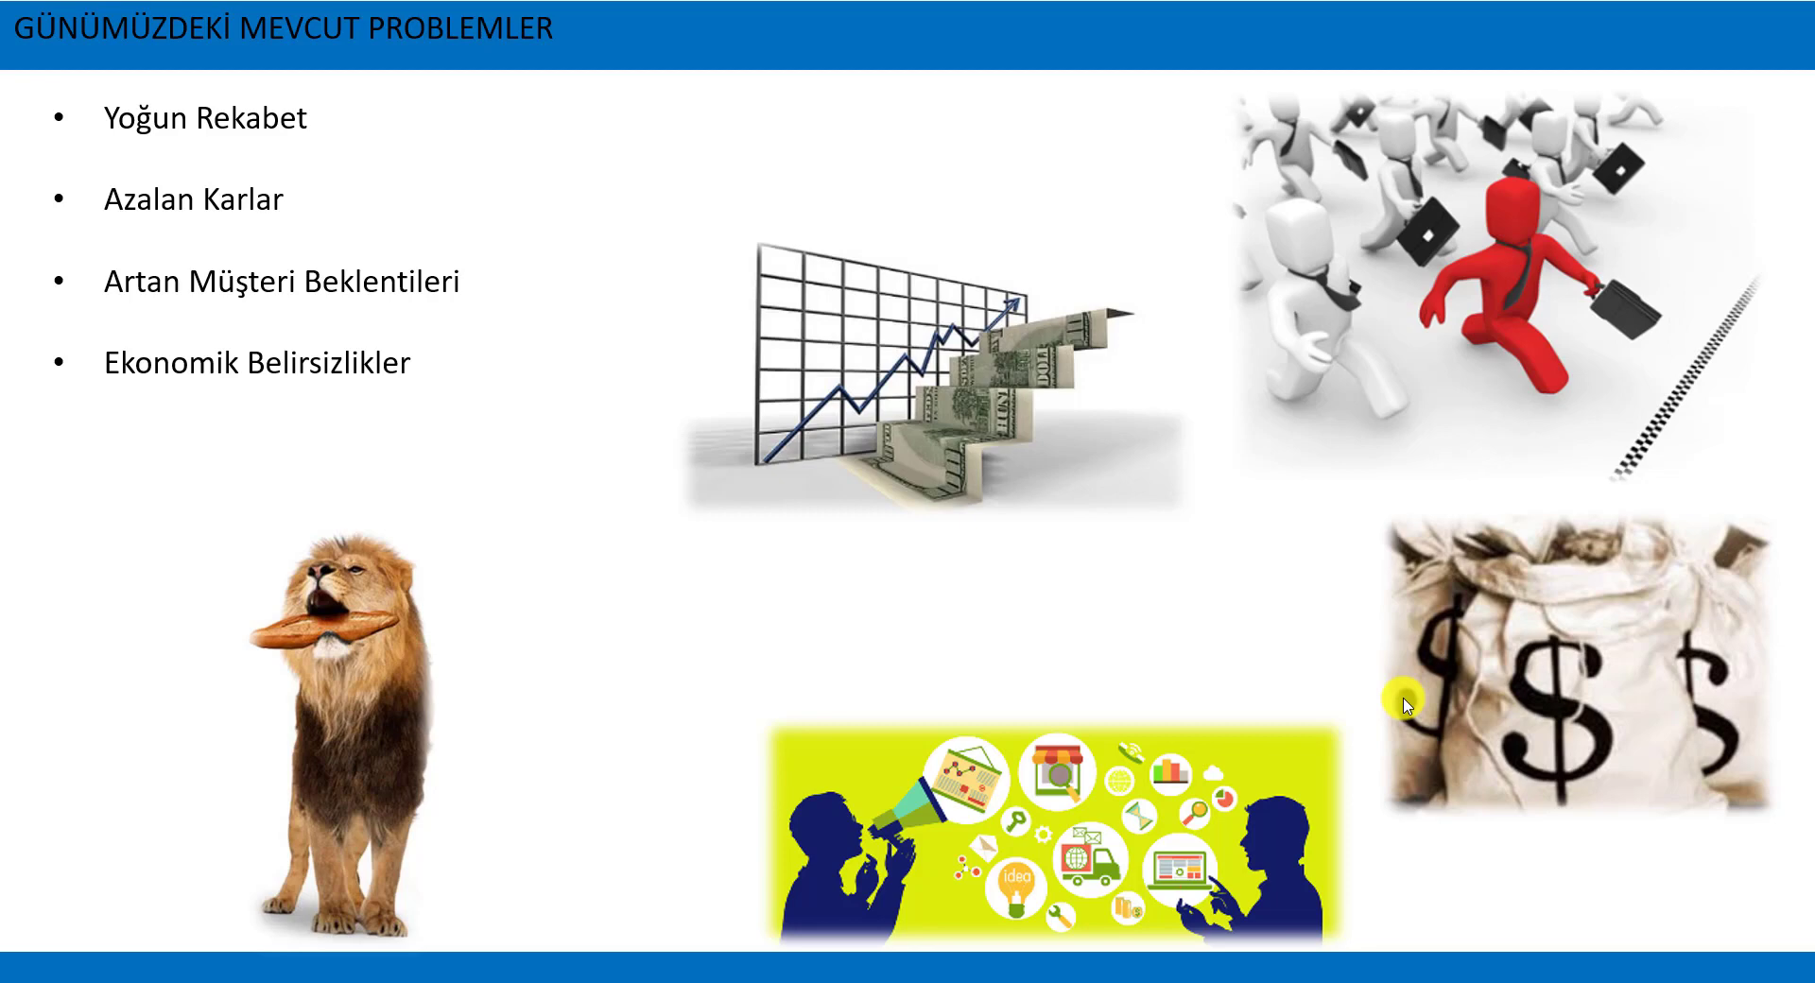
End the slide show and move the title box slightly up and left within the blue band.
{"action": "key", "text": "Escape"}
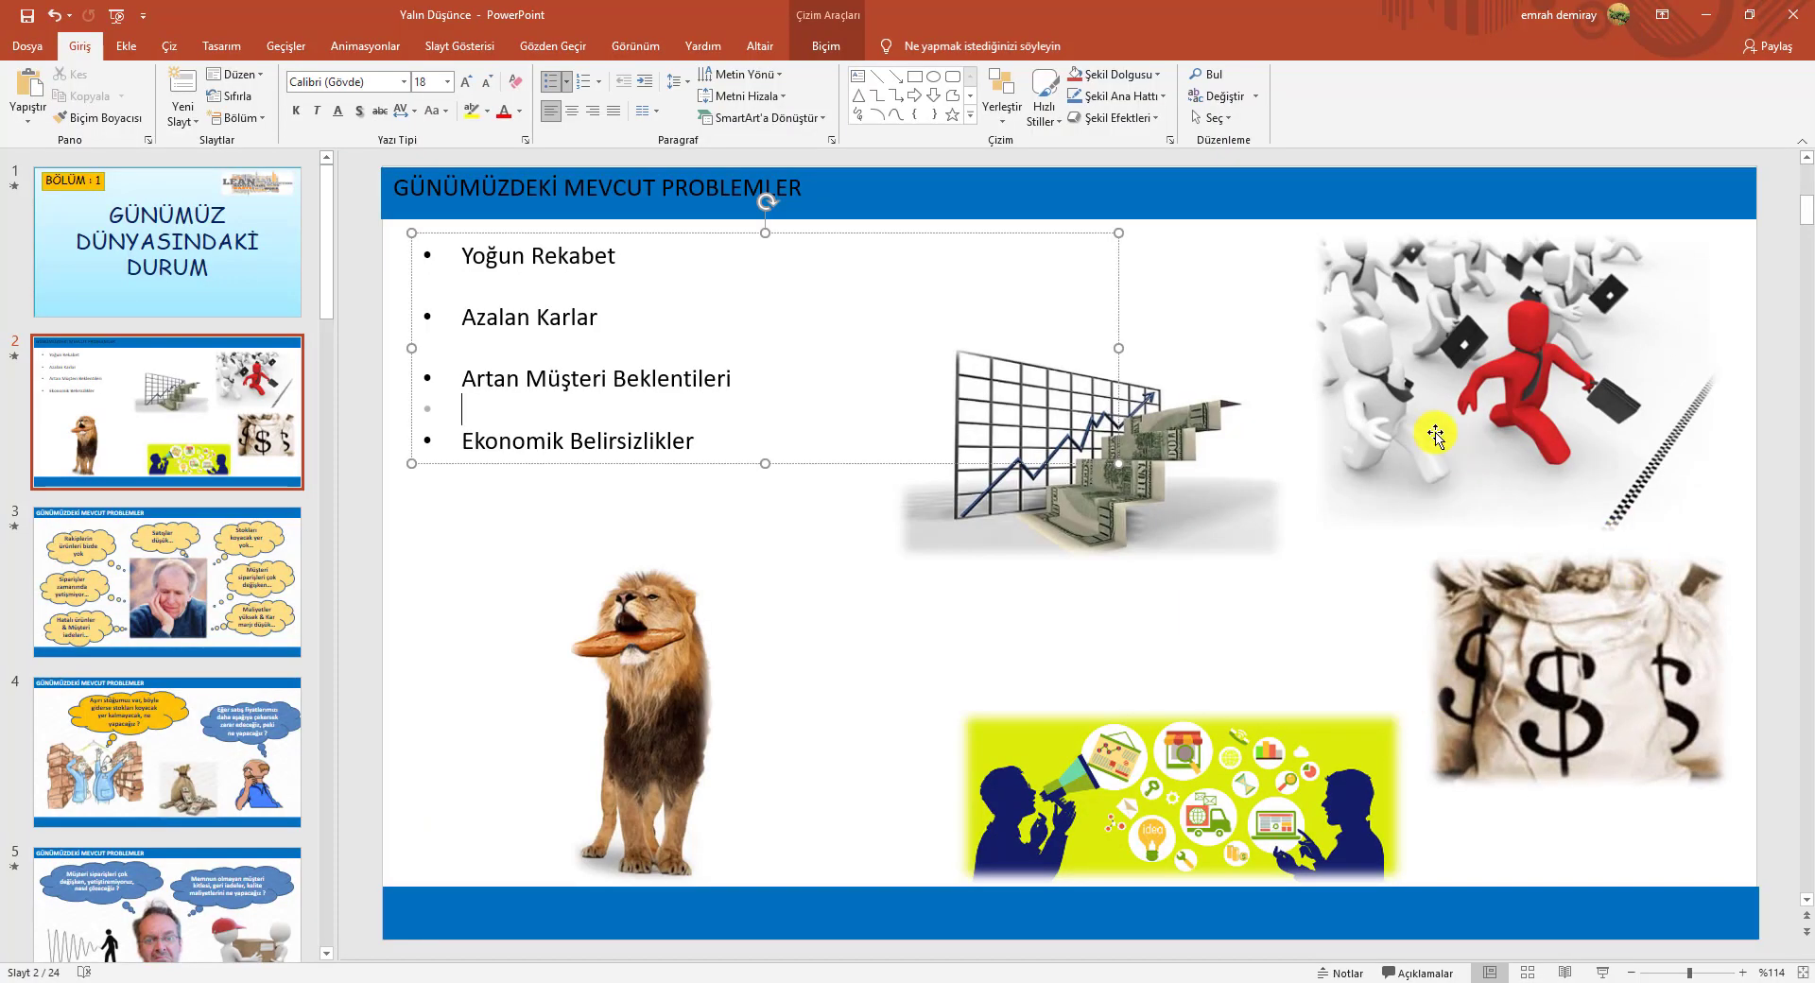
{"action": "left_click", "coordinate": [545, 192]}
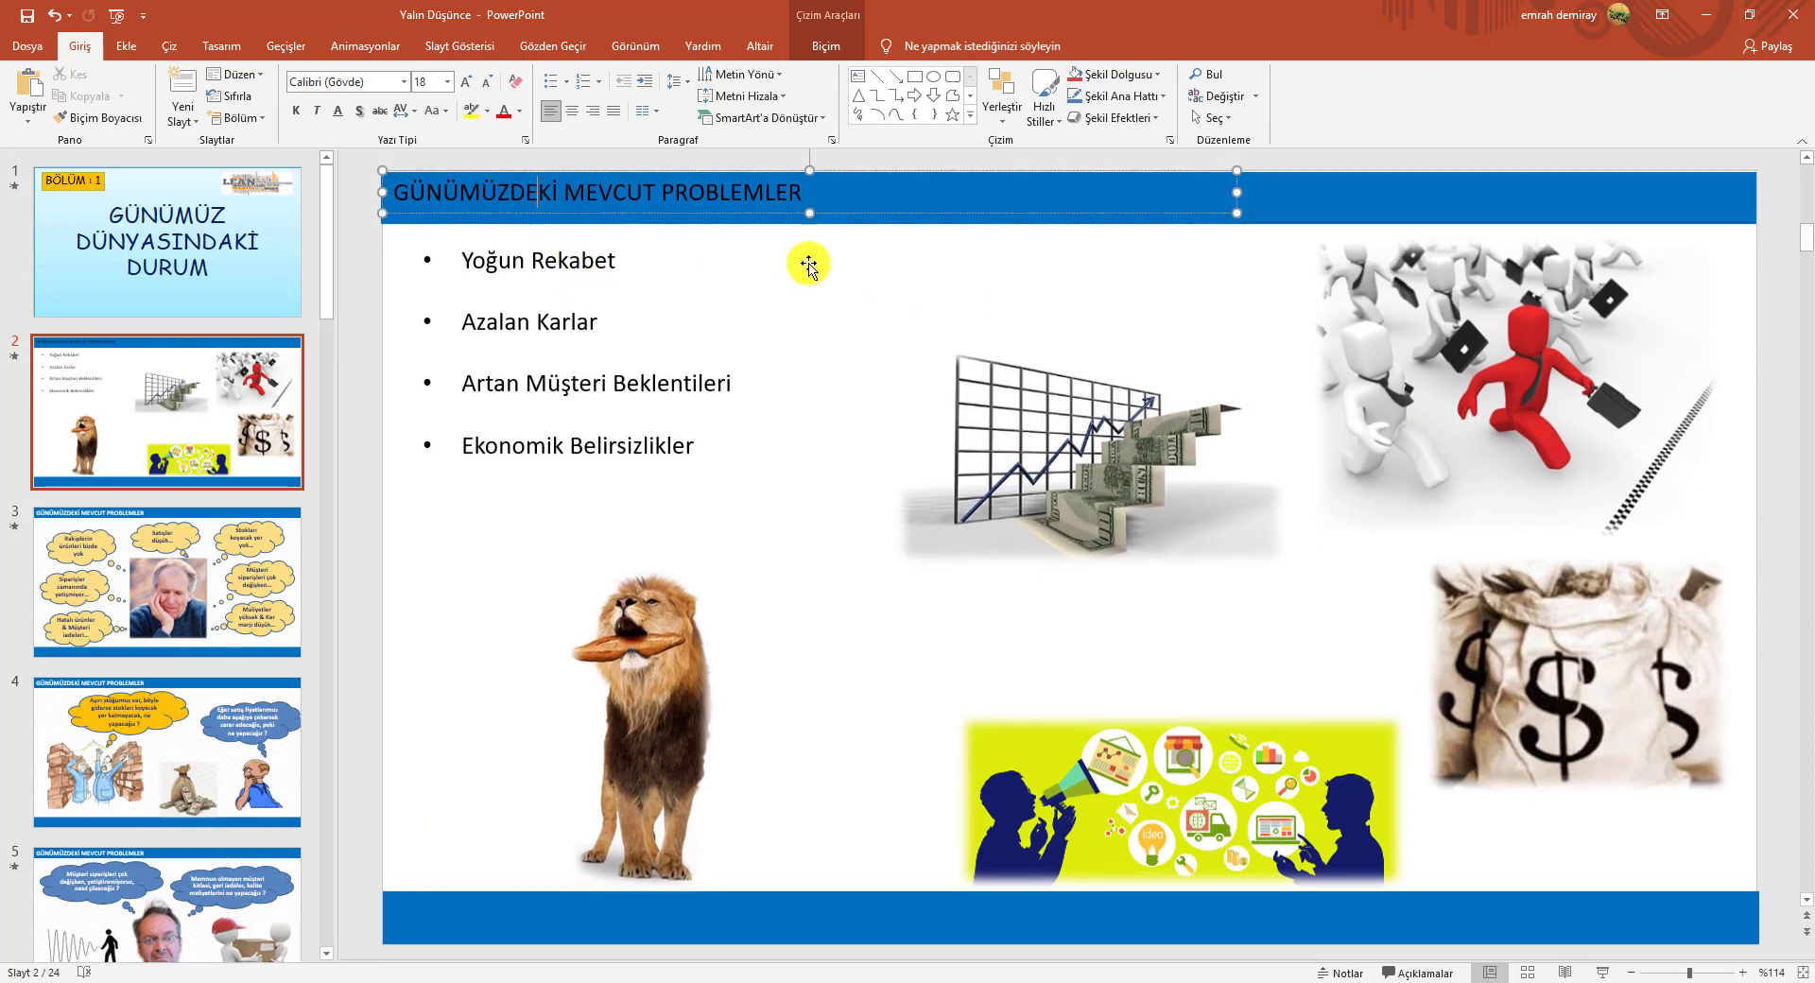
{"action": "left_click", "coordinate": [720, 288]}
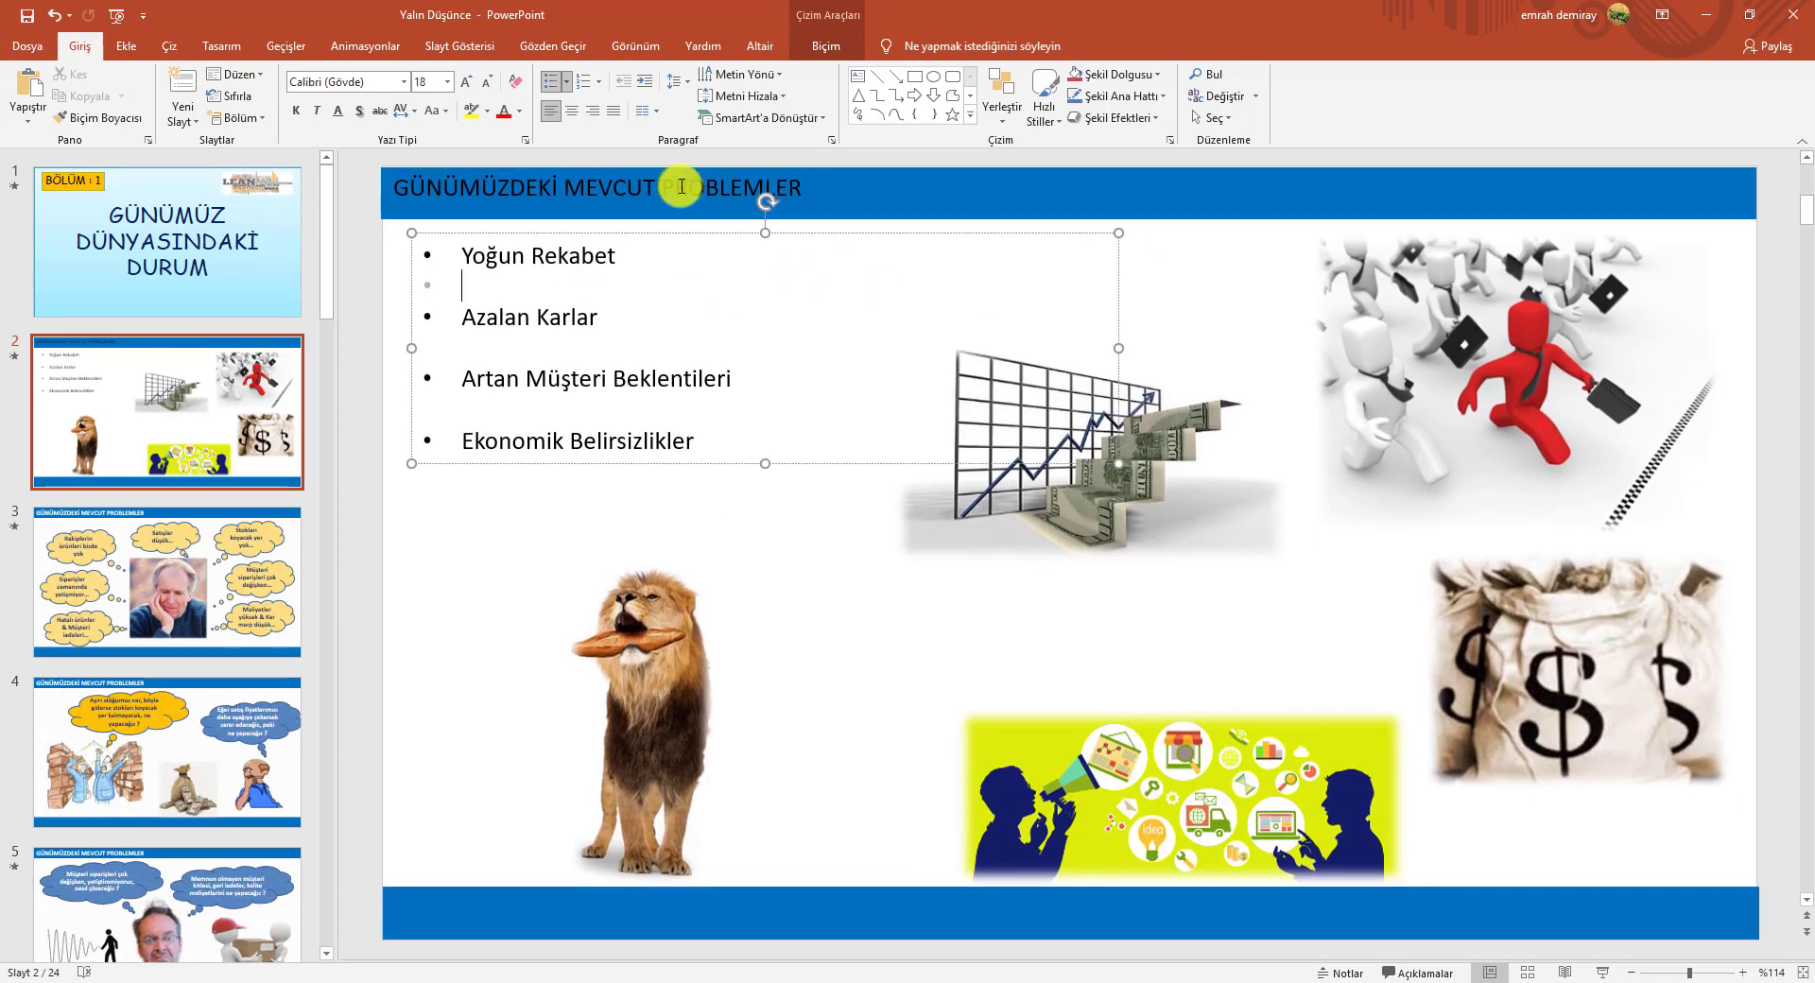
{"action": "left_click", "coordinate": [677, 192]}
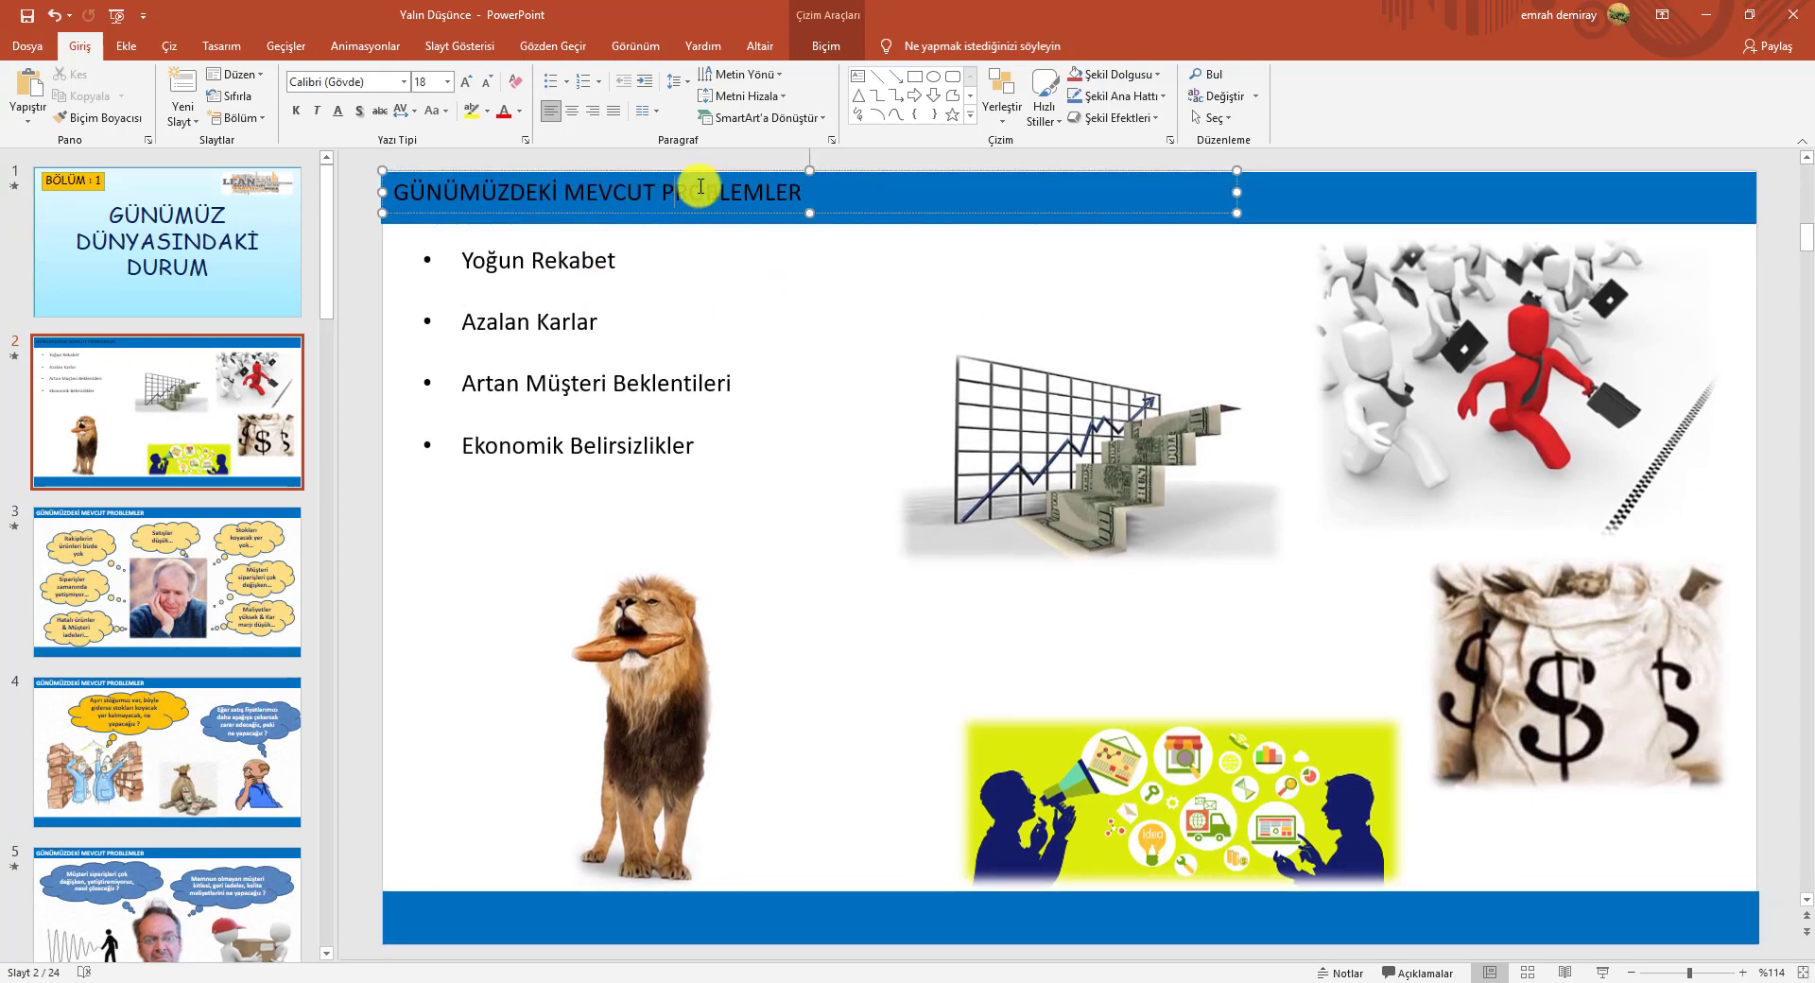
{"action": "left_click_drag", "start_coordinate": [1234, 200], "coordinate": [824, 186]}
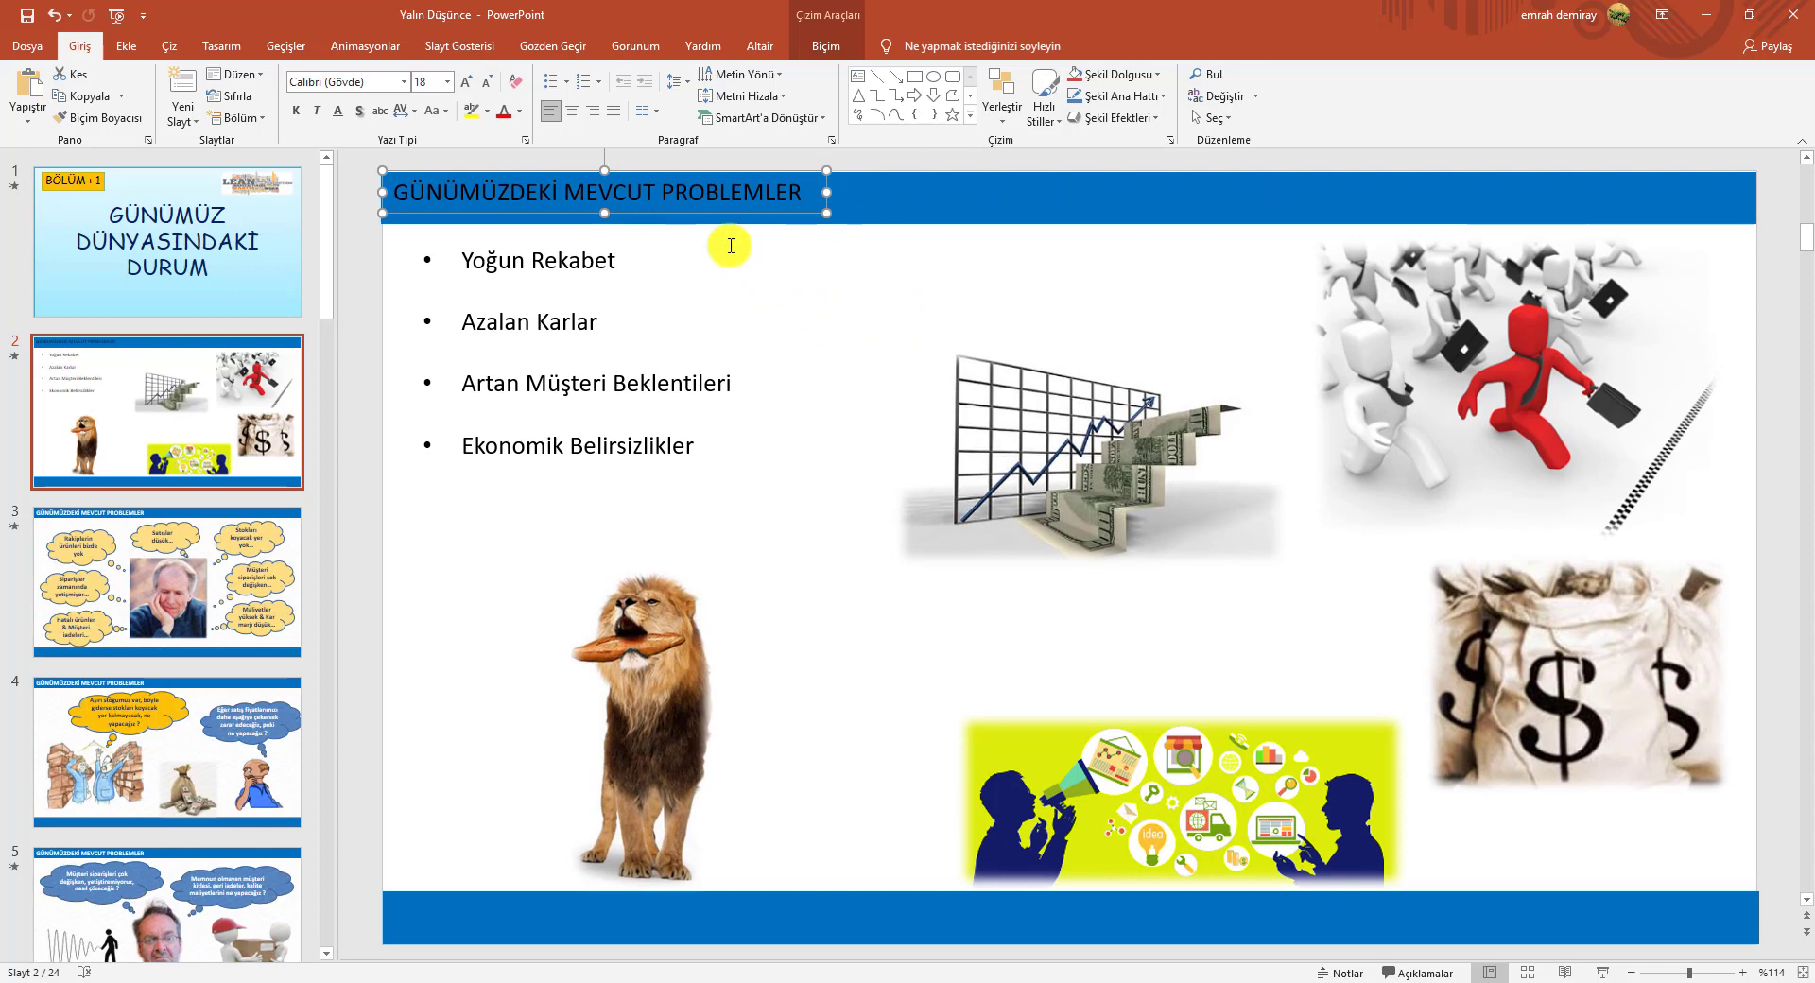
{"action": "left_click_drag", "start_coordinate": [725, 230], "coordinate": [726, 212]}
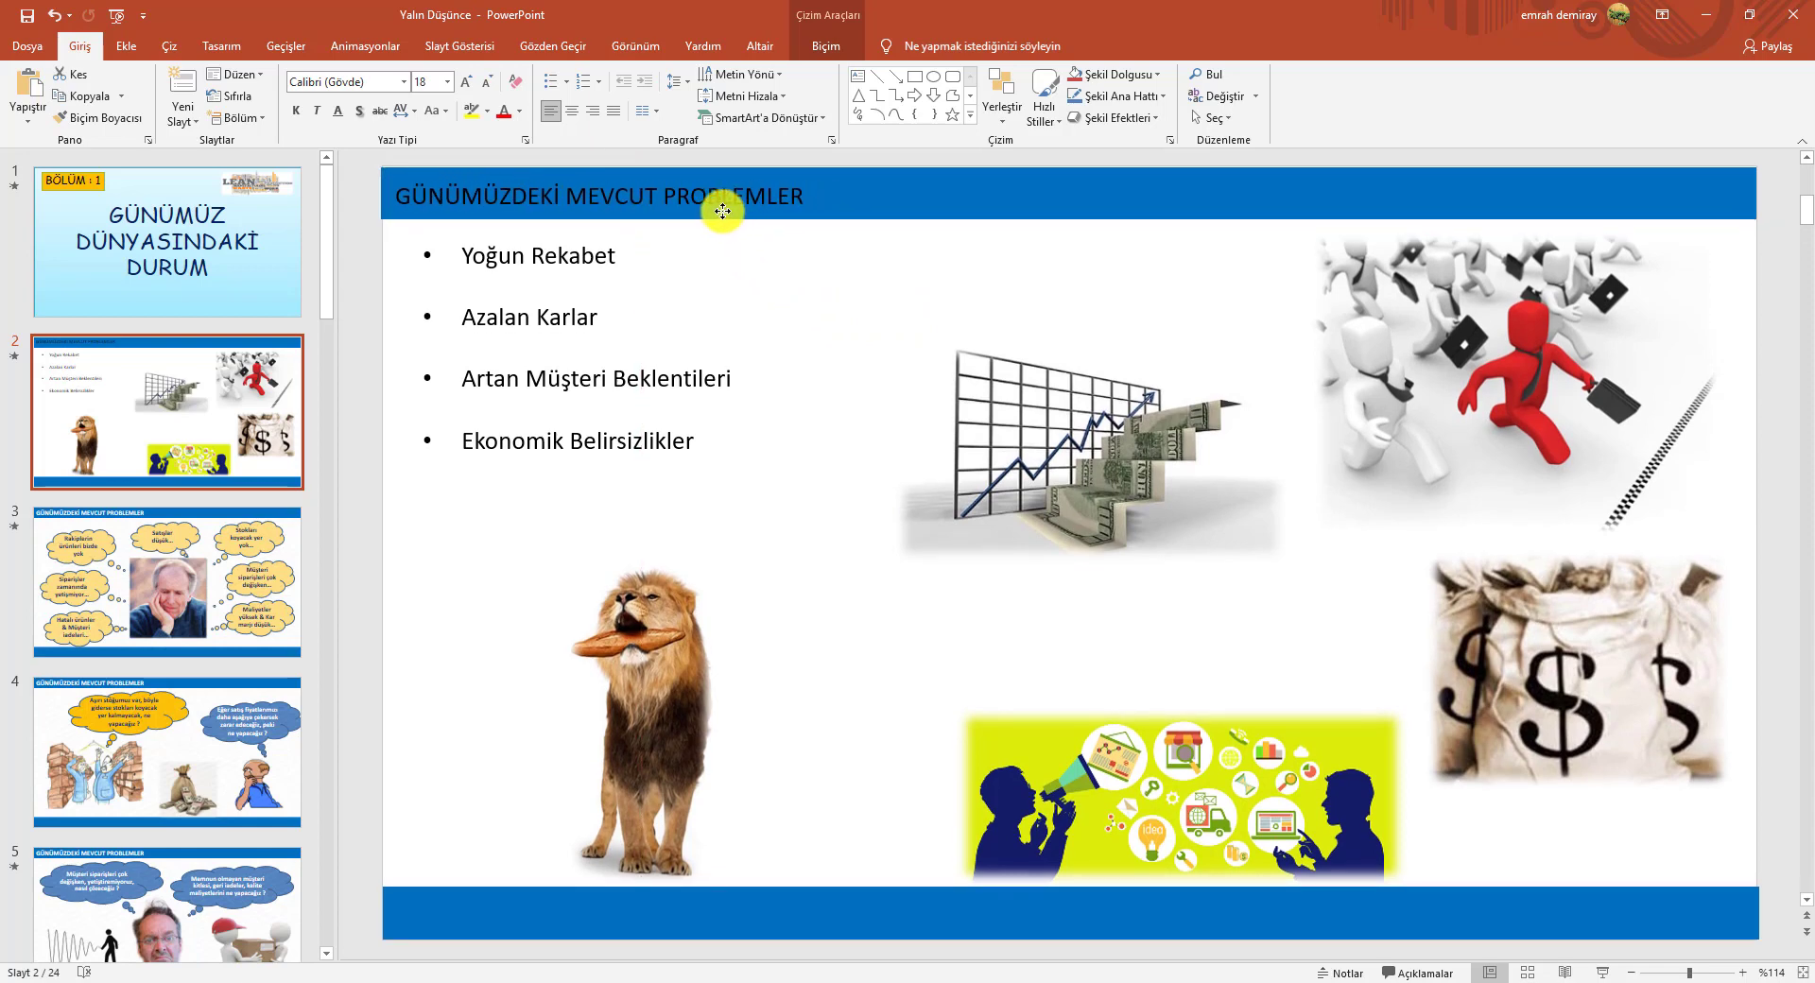
{"action": "left_click_drag", "start_coordinate": [726, 212], "coordinate": [714, 208]}
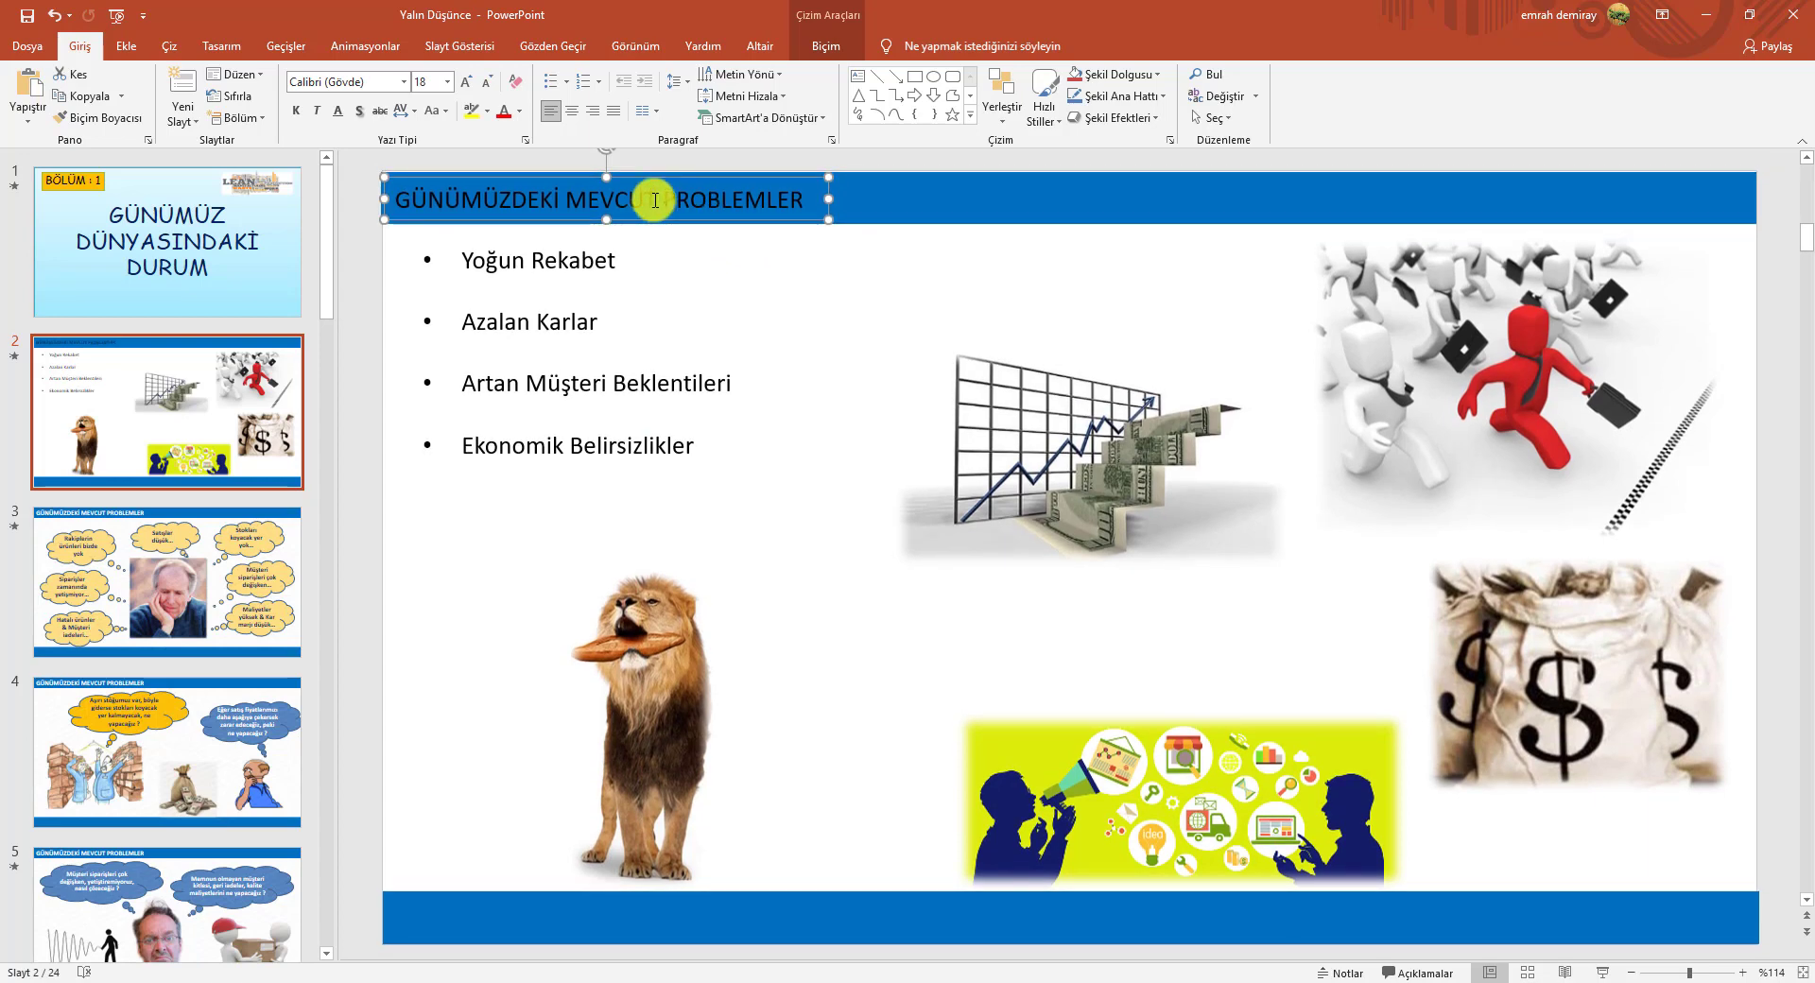
Make the title text White, Background 1, Darker 5%, bold, and 20 pt.
{"action": "triple_click", "coordinate": [655, 201]}
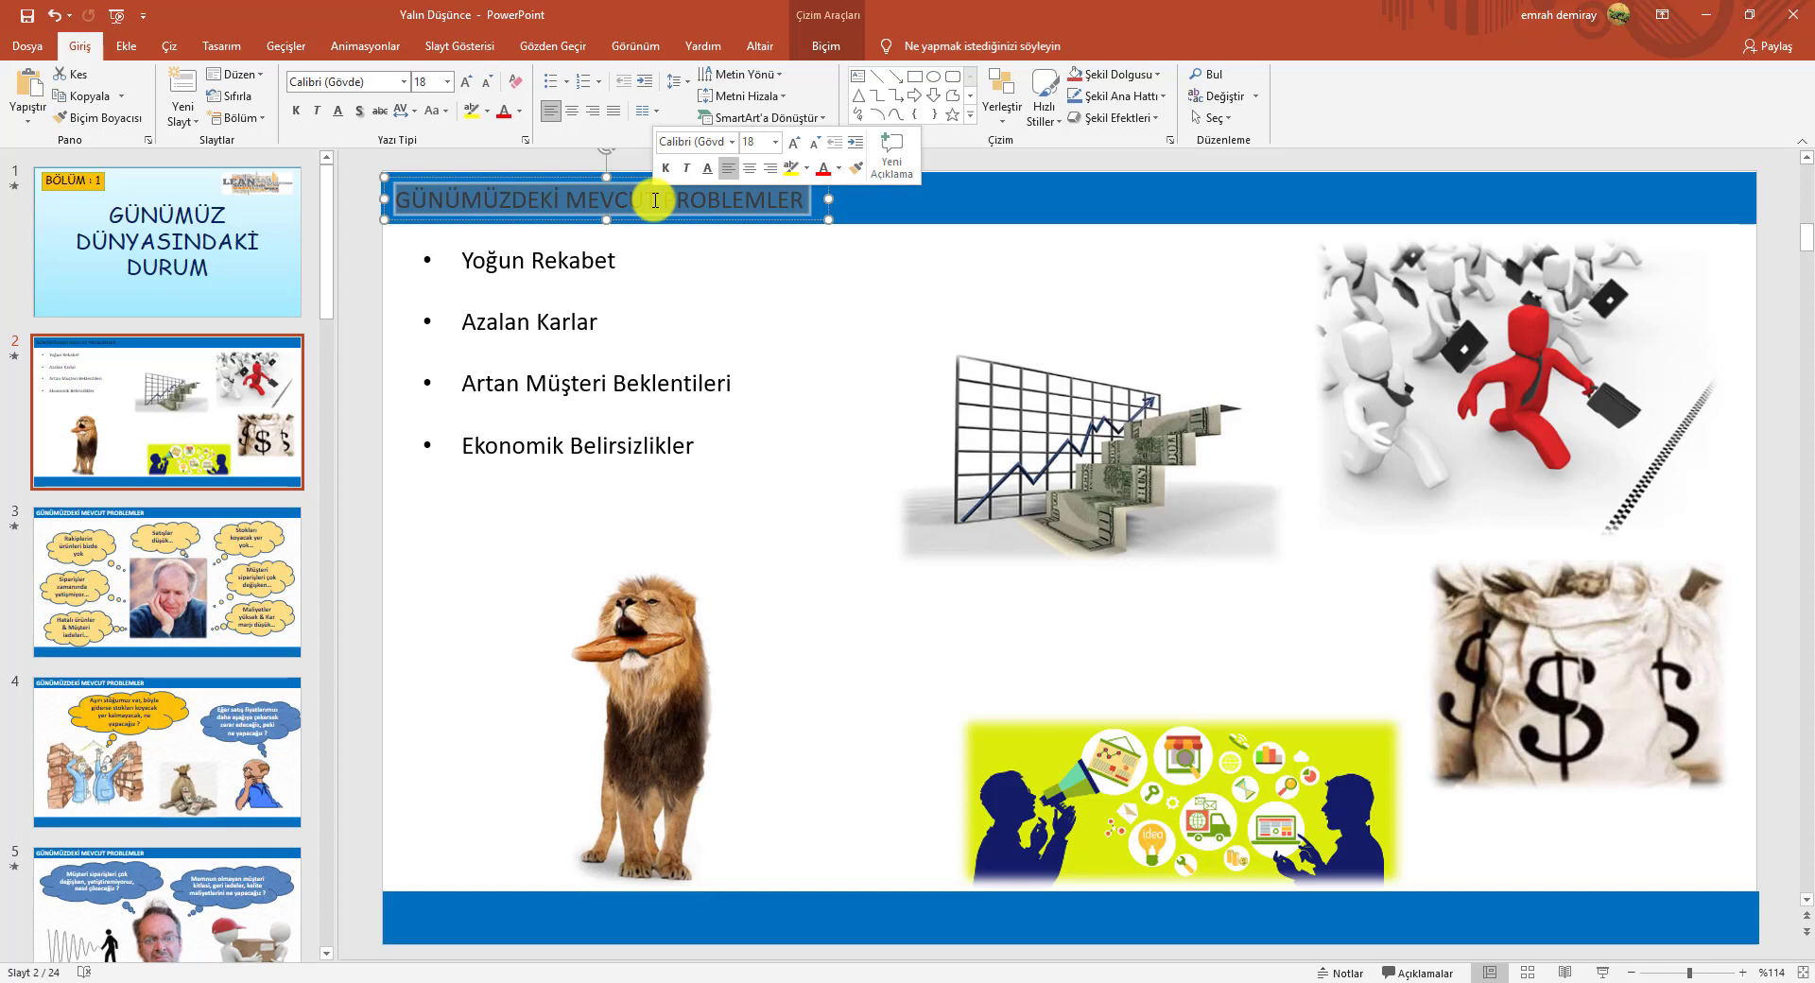
{"action": "left_click", "coordinate": [838, 170]}
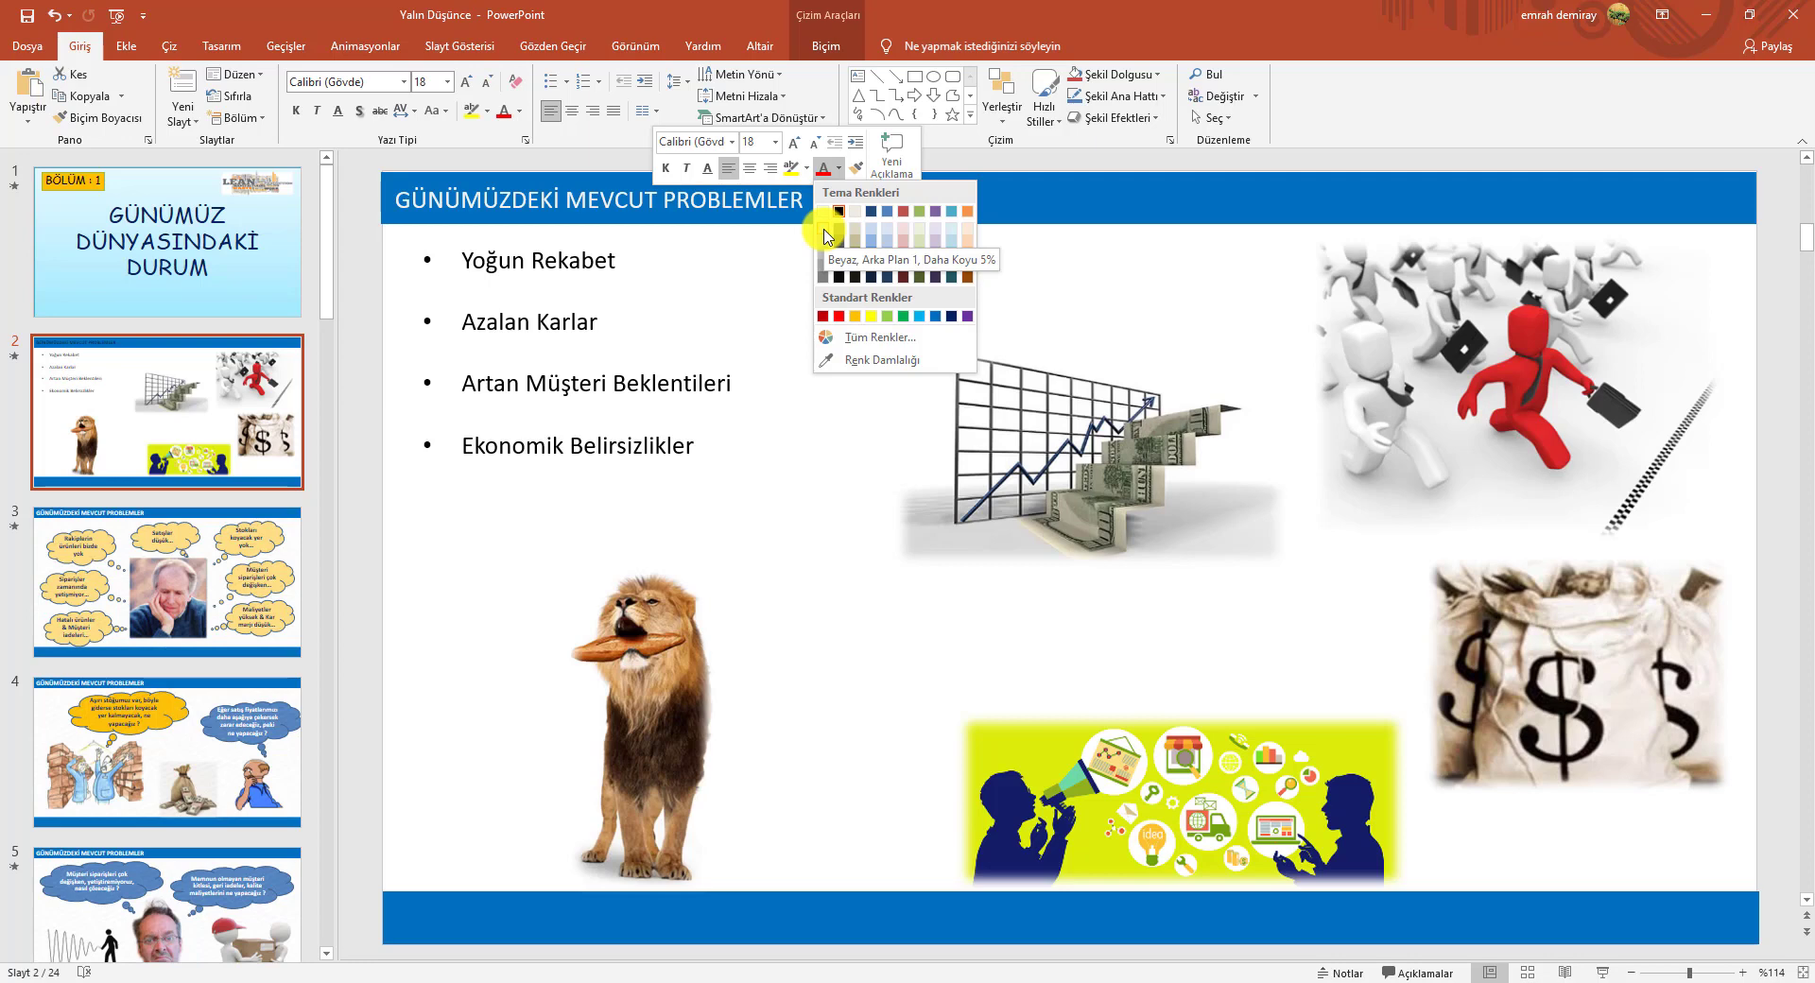
{"action": "left_click", "coordinate": [823, 230]}
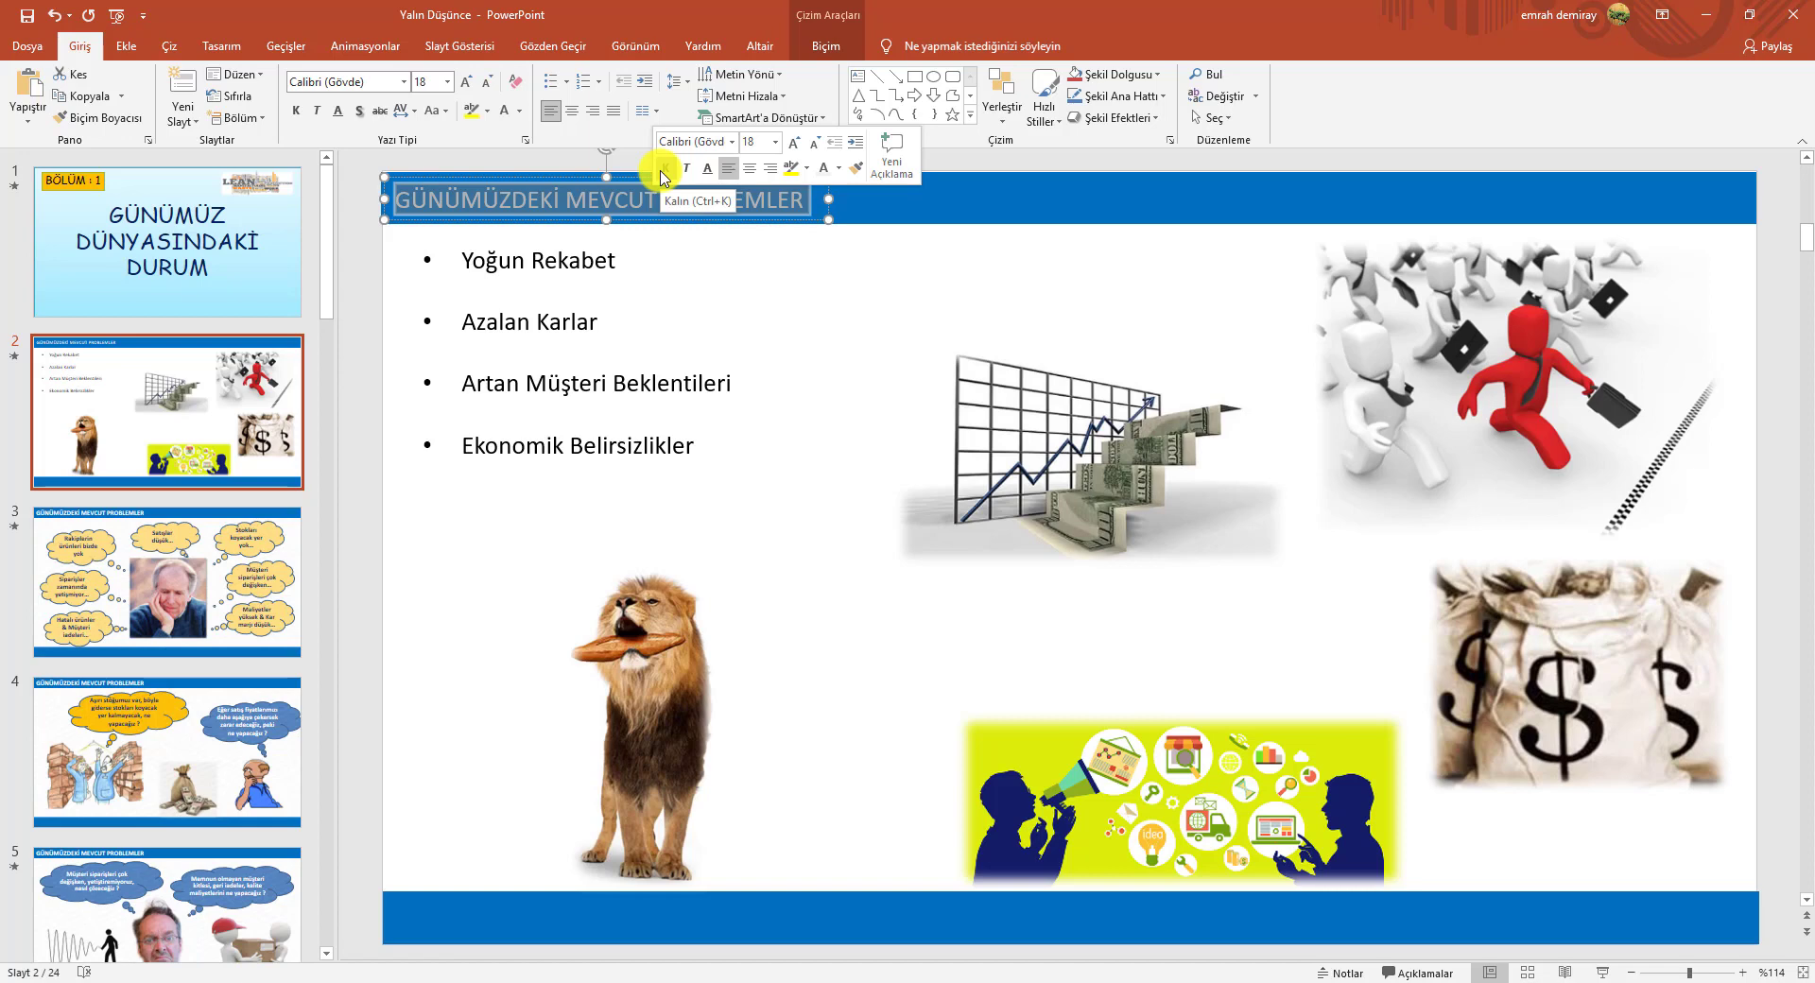
{"action": "left_click", "coordinate": [664, 170]}
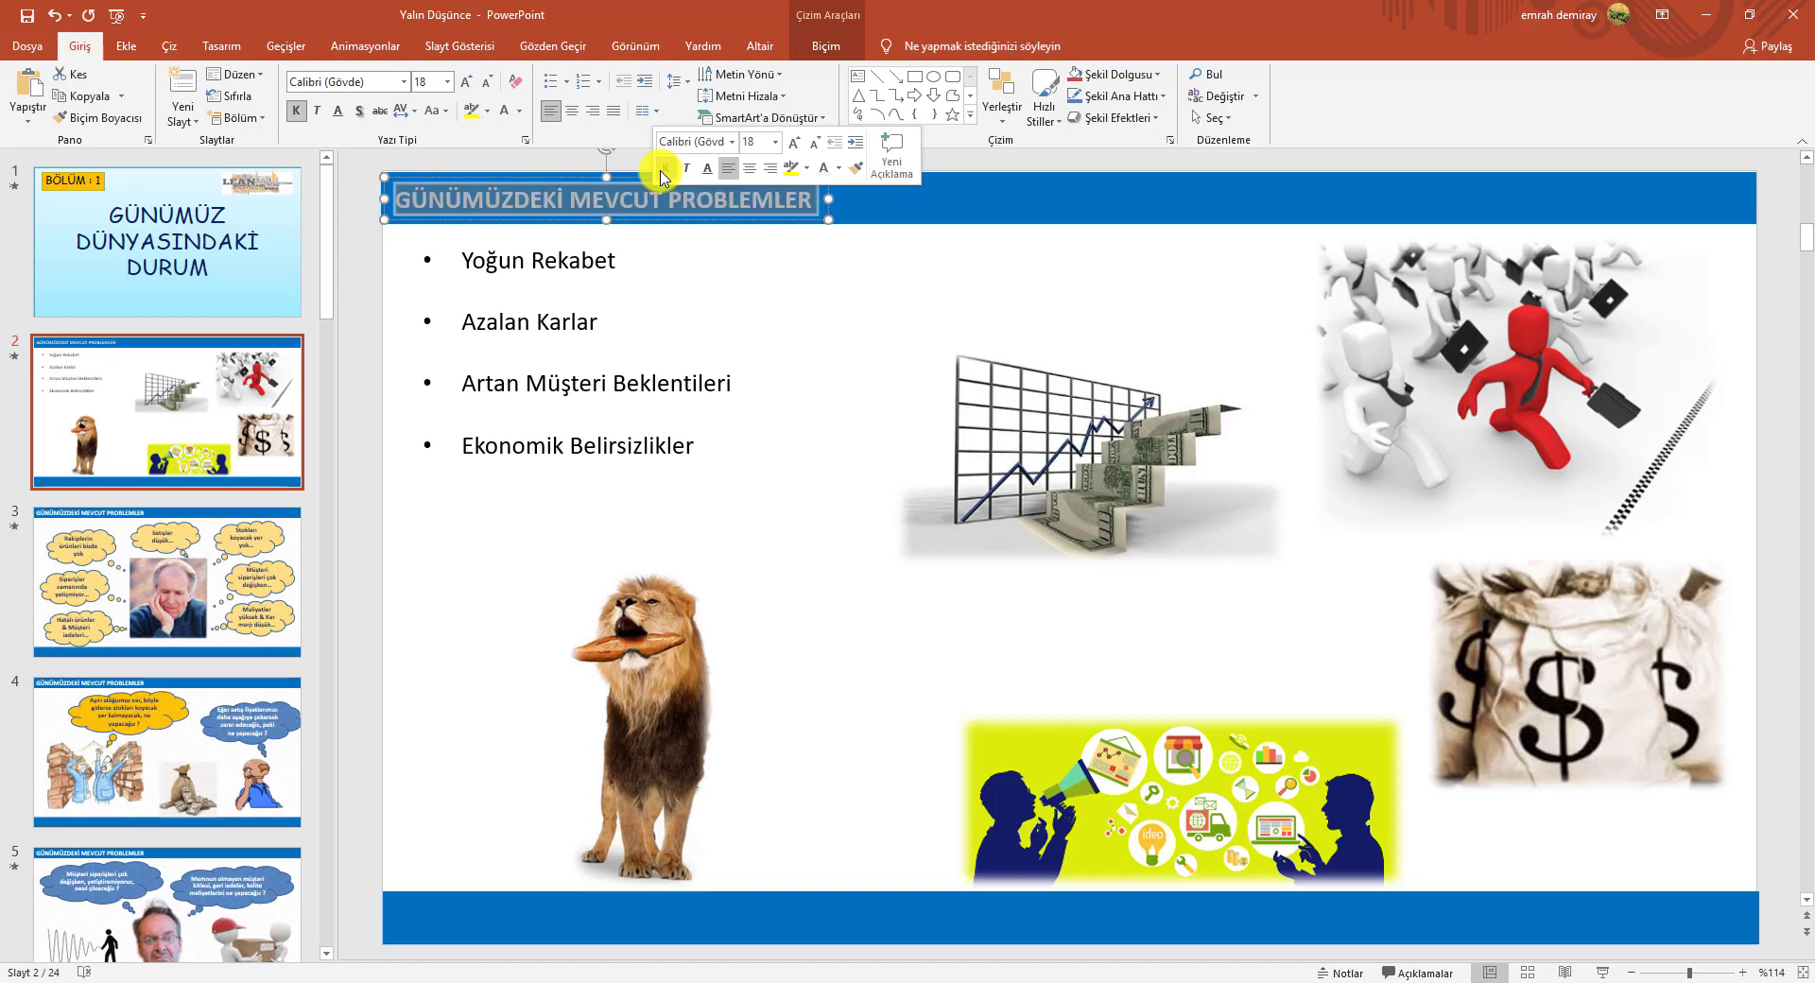
{"action": "left_click", "coordinate": [792, 141]}
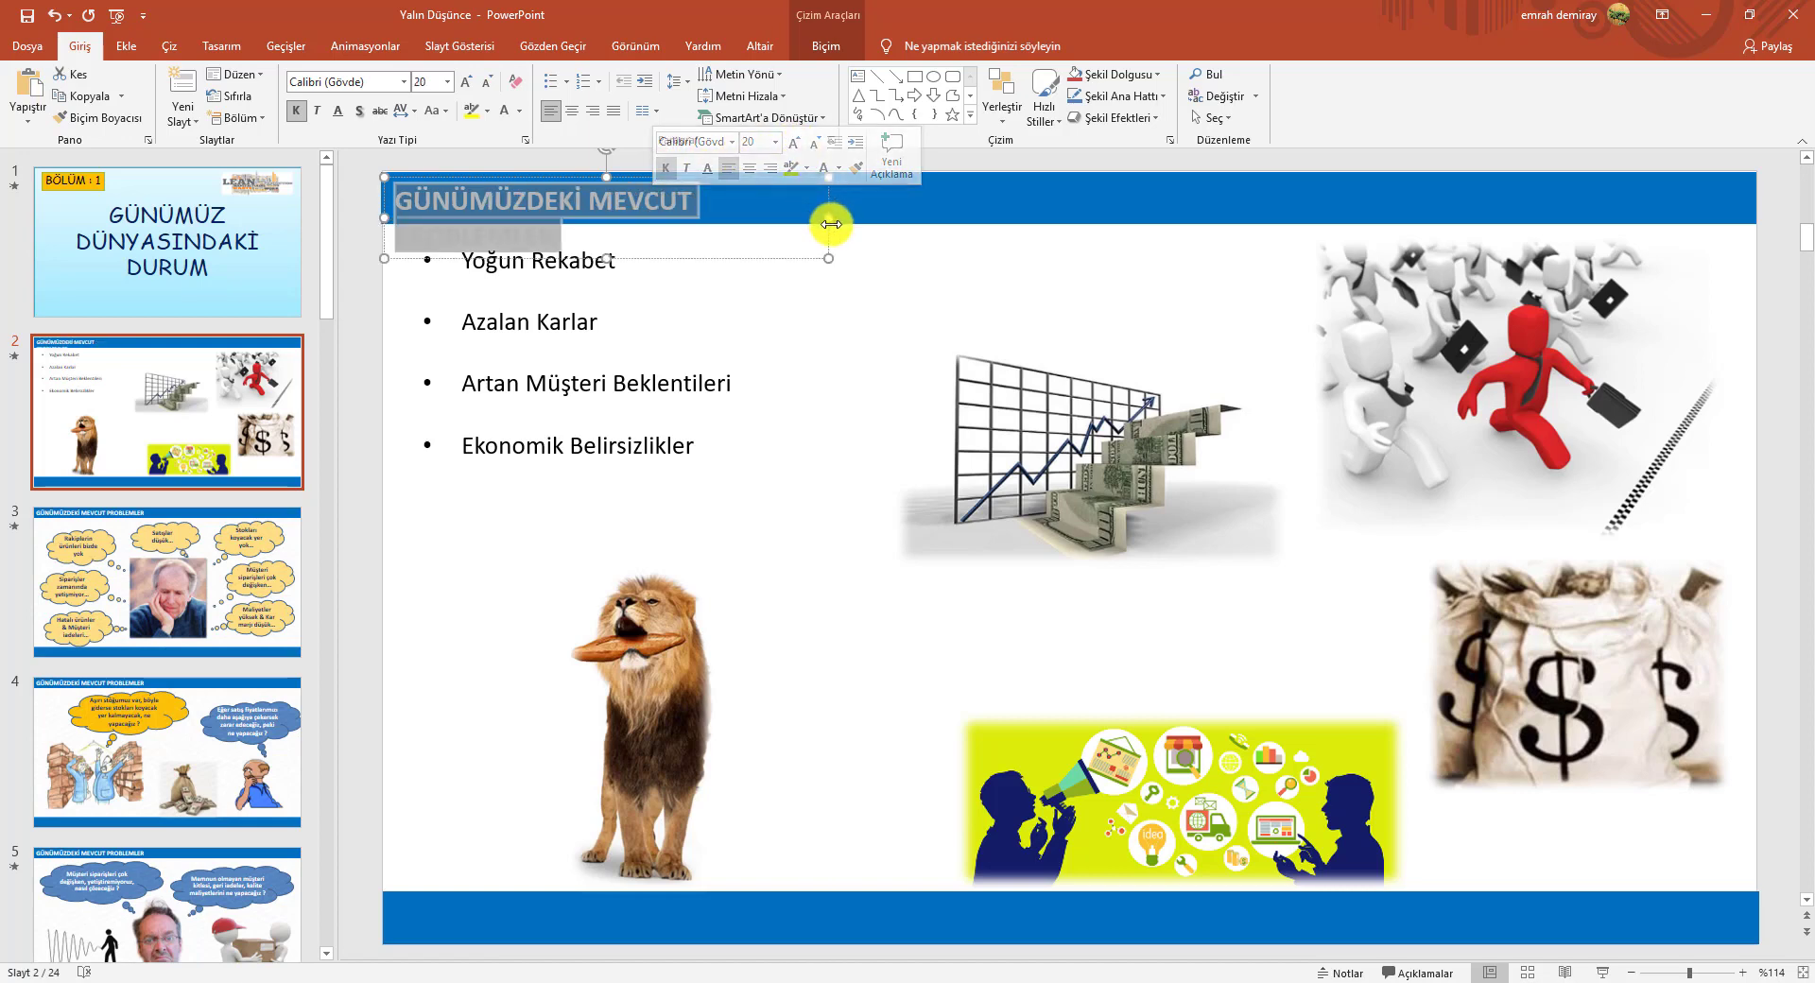
Raise the title to 24 pt and widen its box twice so it fits on one line.
{"action": "left_click", "coordinate": [836, 304]}
{"action": "left_click", "coordinate": [600, 189]}
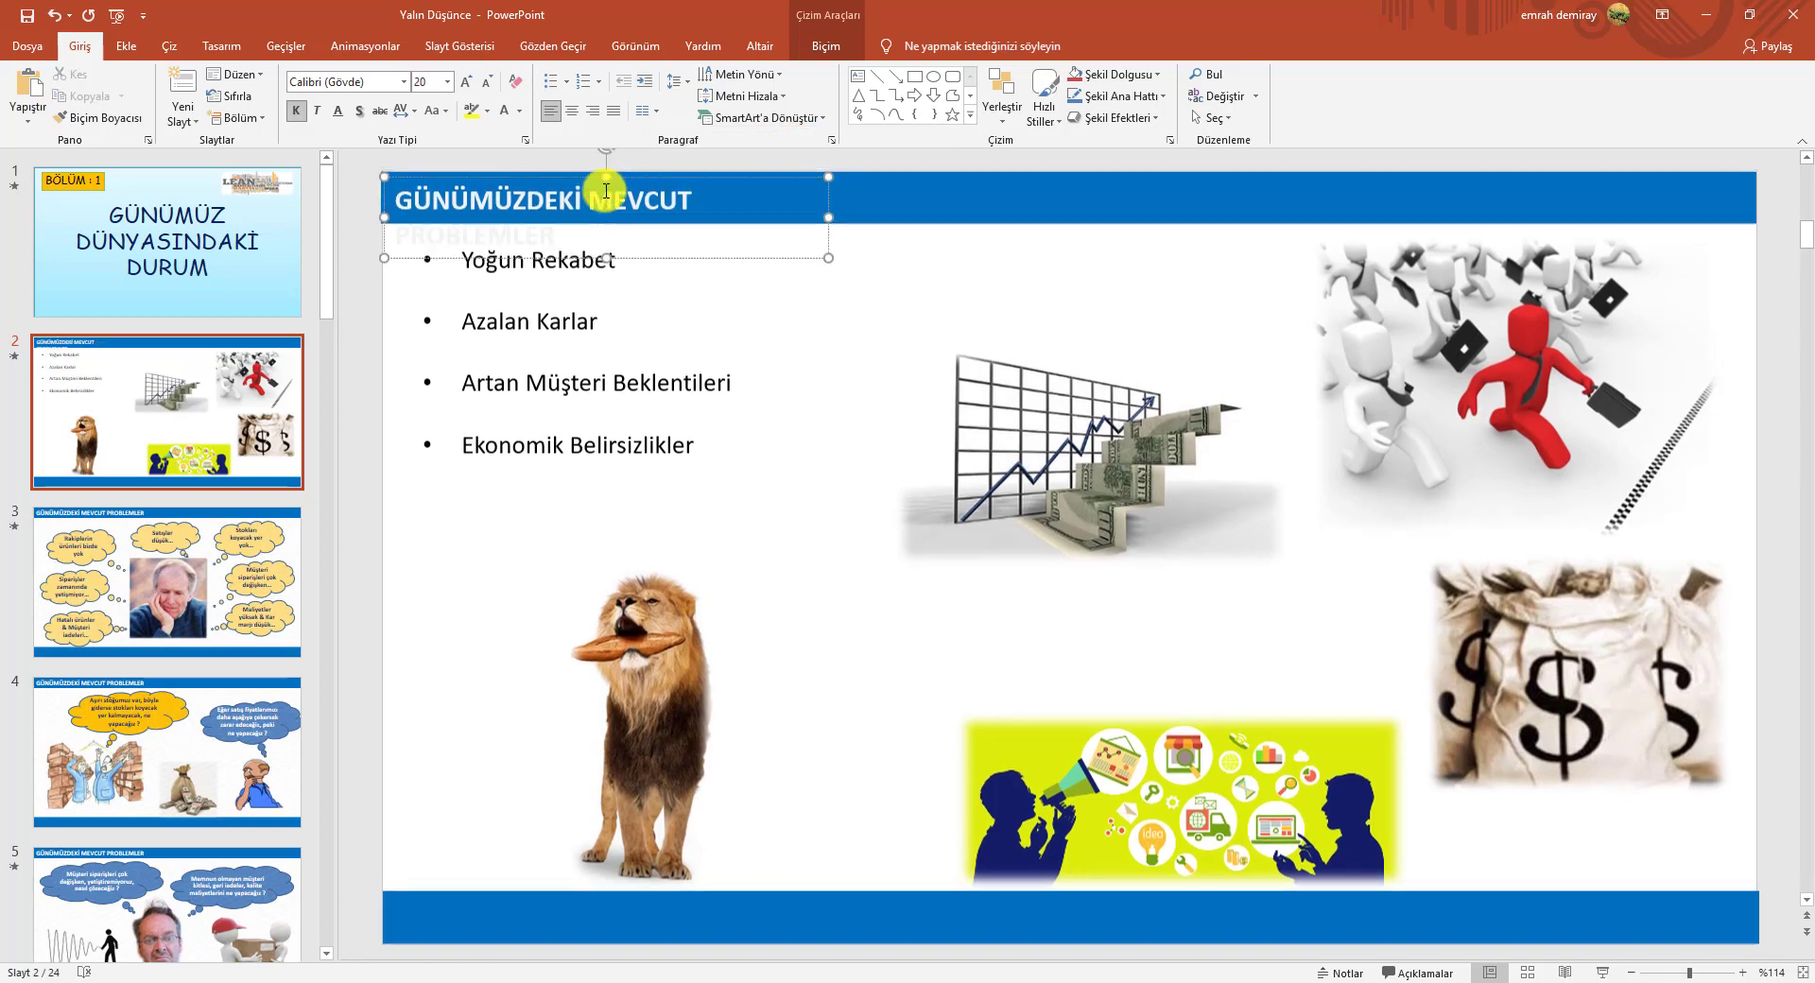
{"action": "left_click_drag", "start_coordinate": [824, 214], "coordinate": [907, 212]}
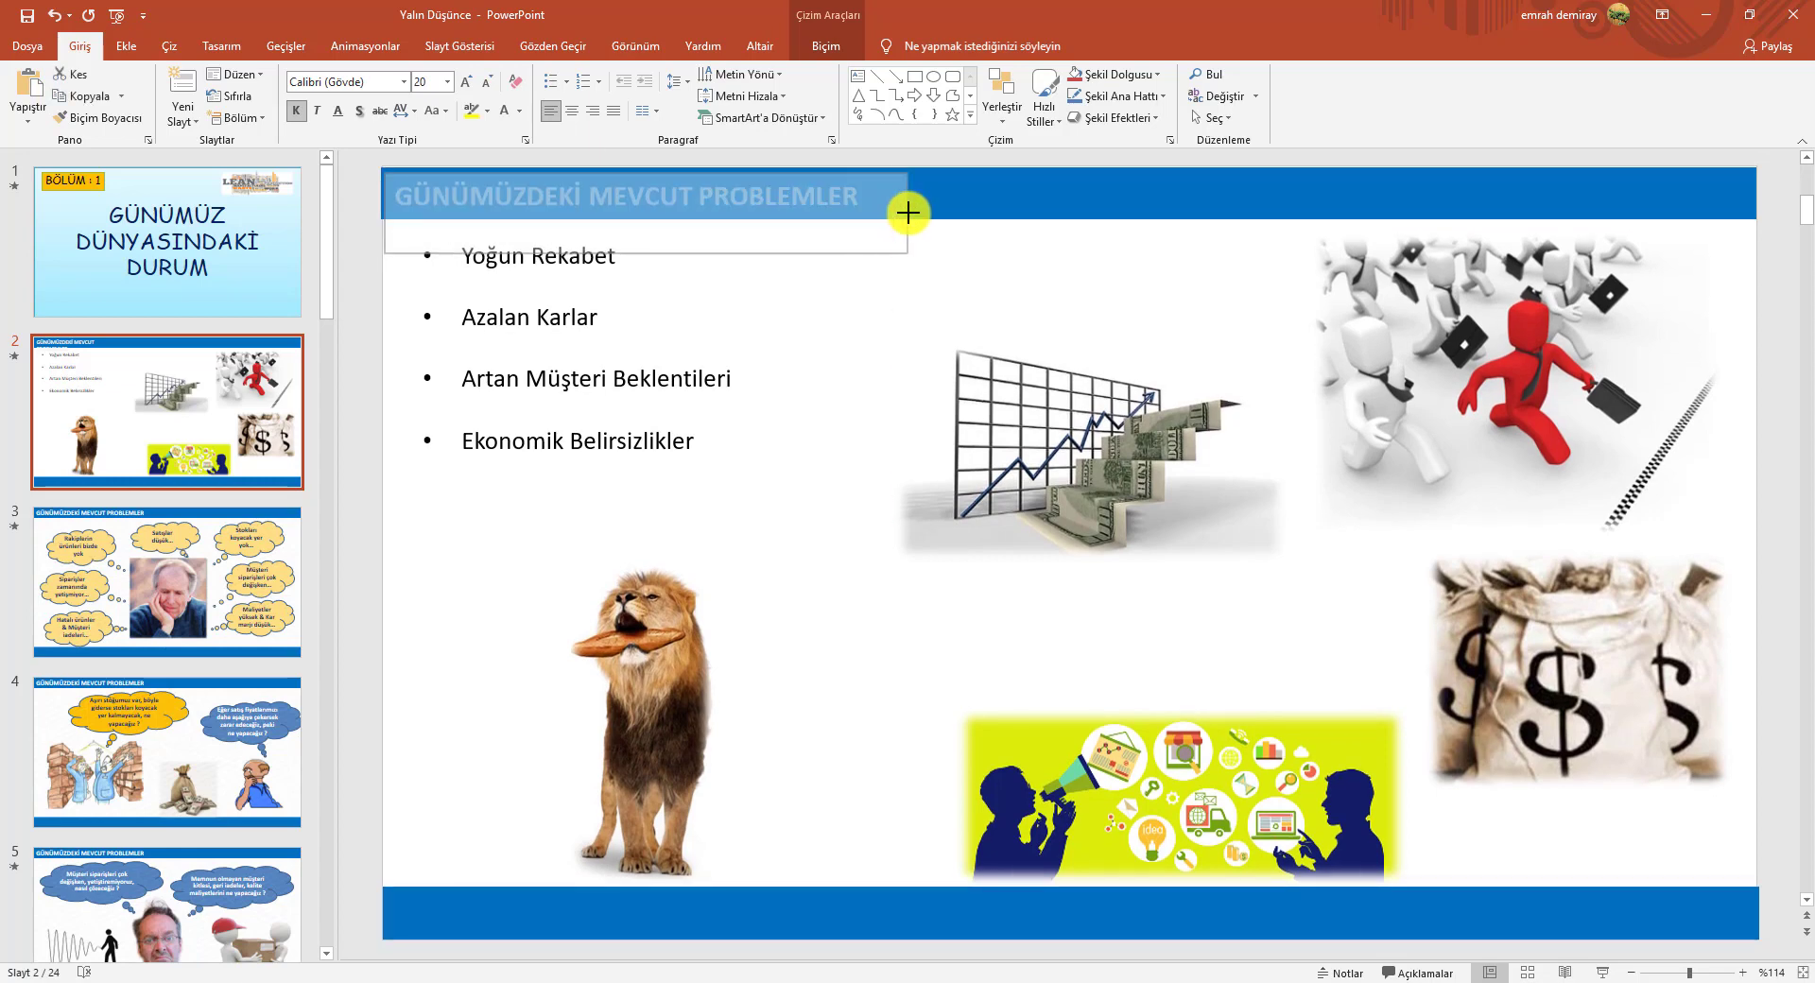
{"action": "triple_click", "coordinate": [741, 195]}
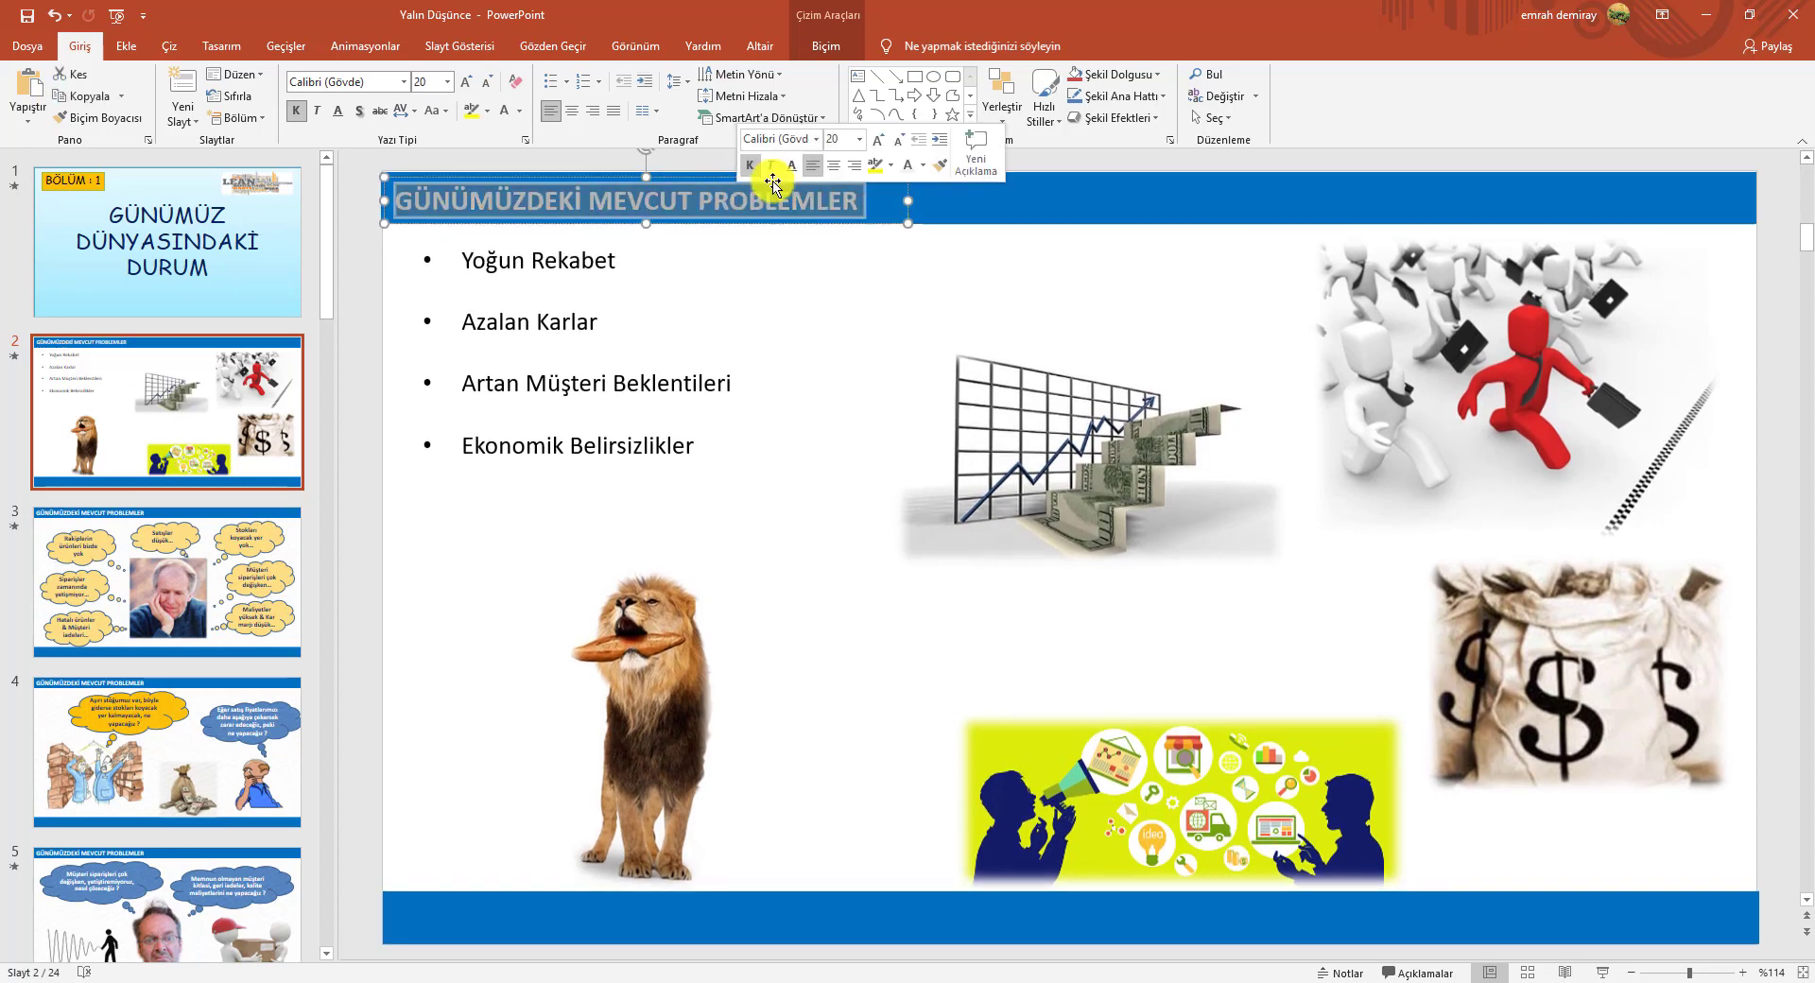
{"action": "left_click", "coordinate": [881, 141]}
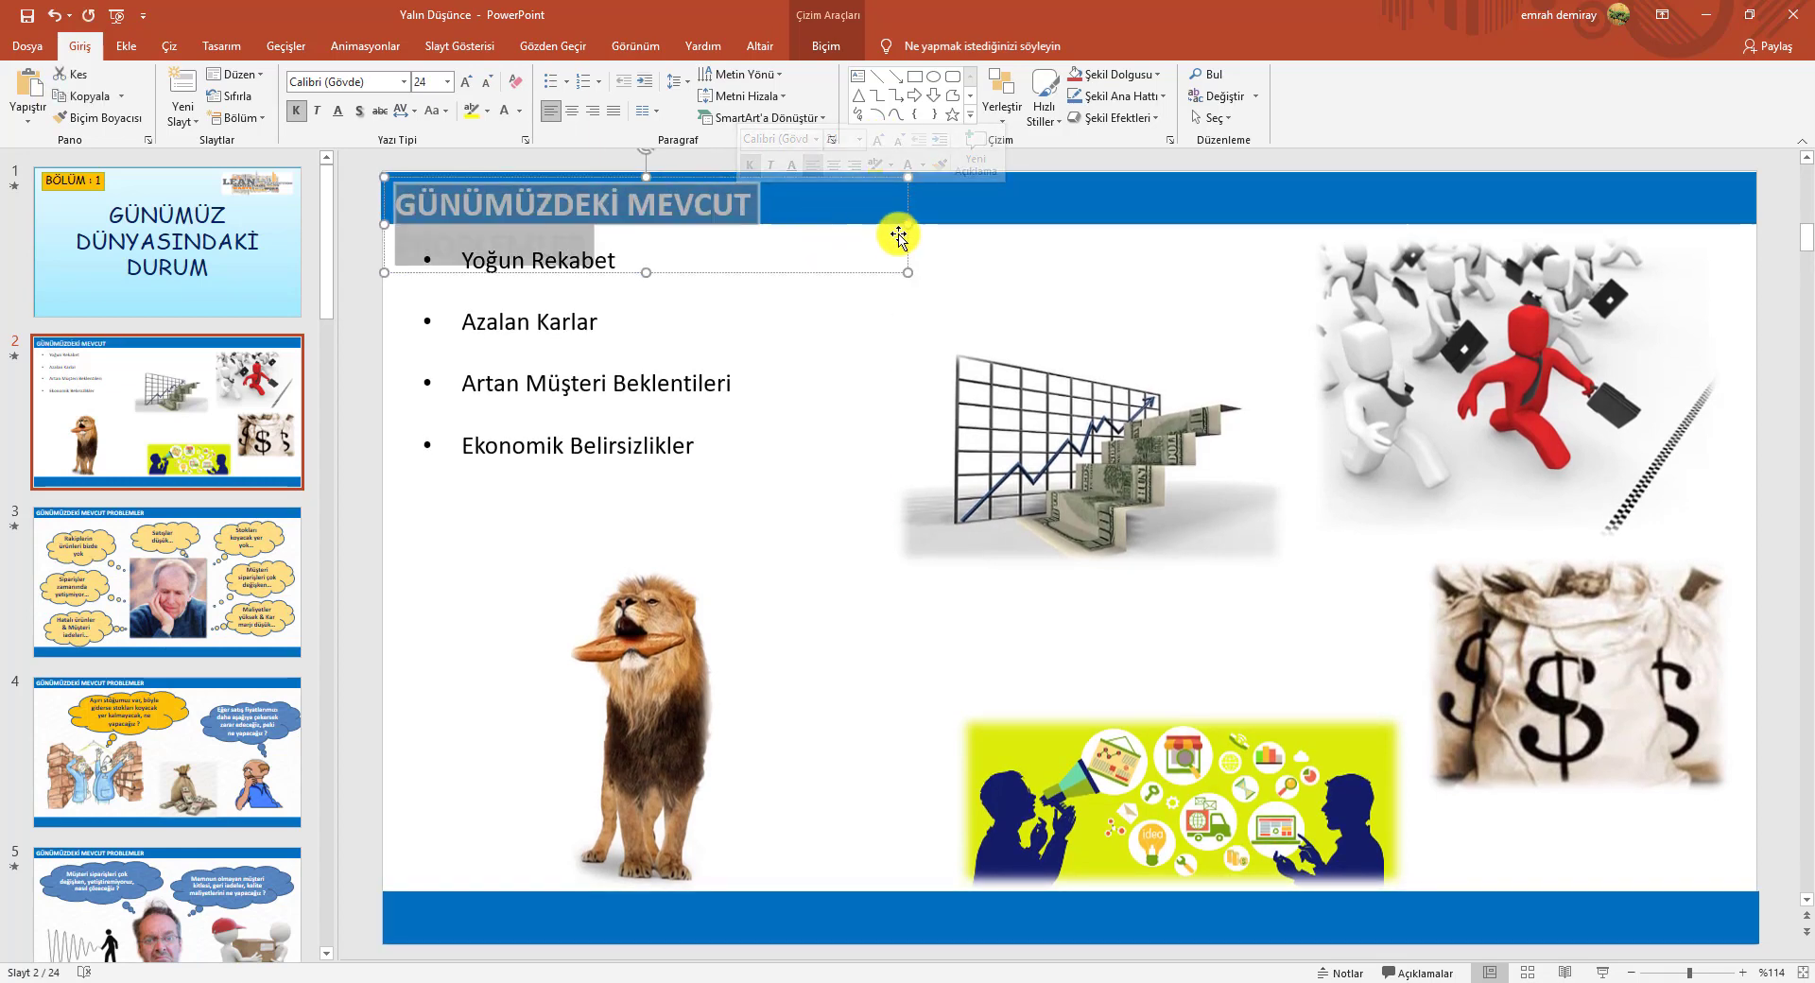
{"action": "left_click_drag", "start_coordinate": [907, 221], "coordinate": [1012, 210]}
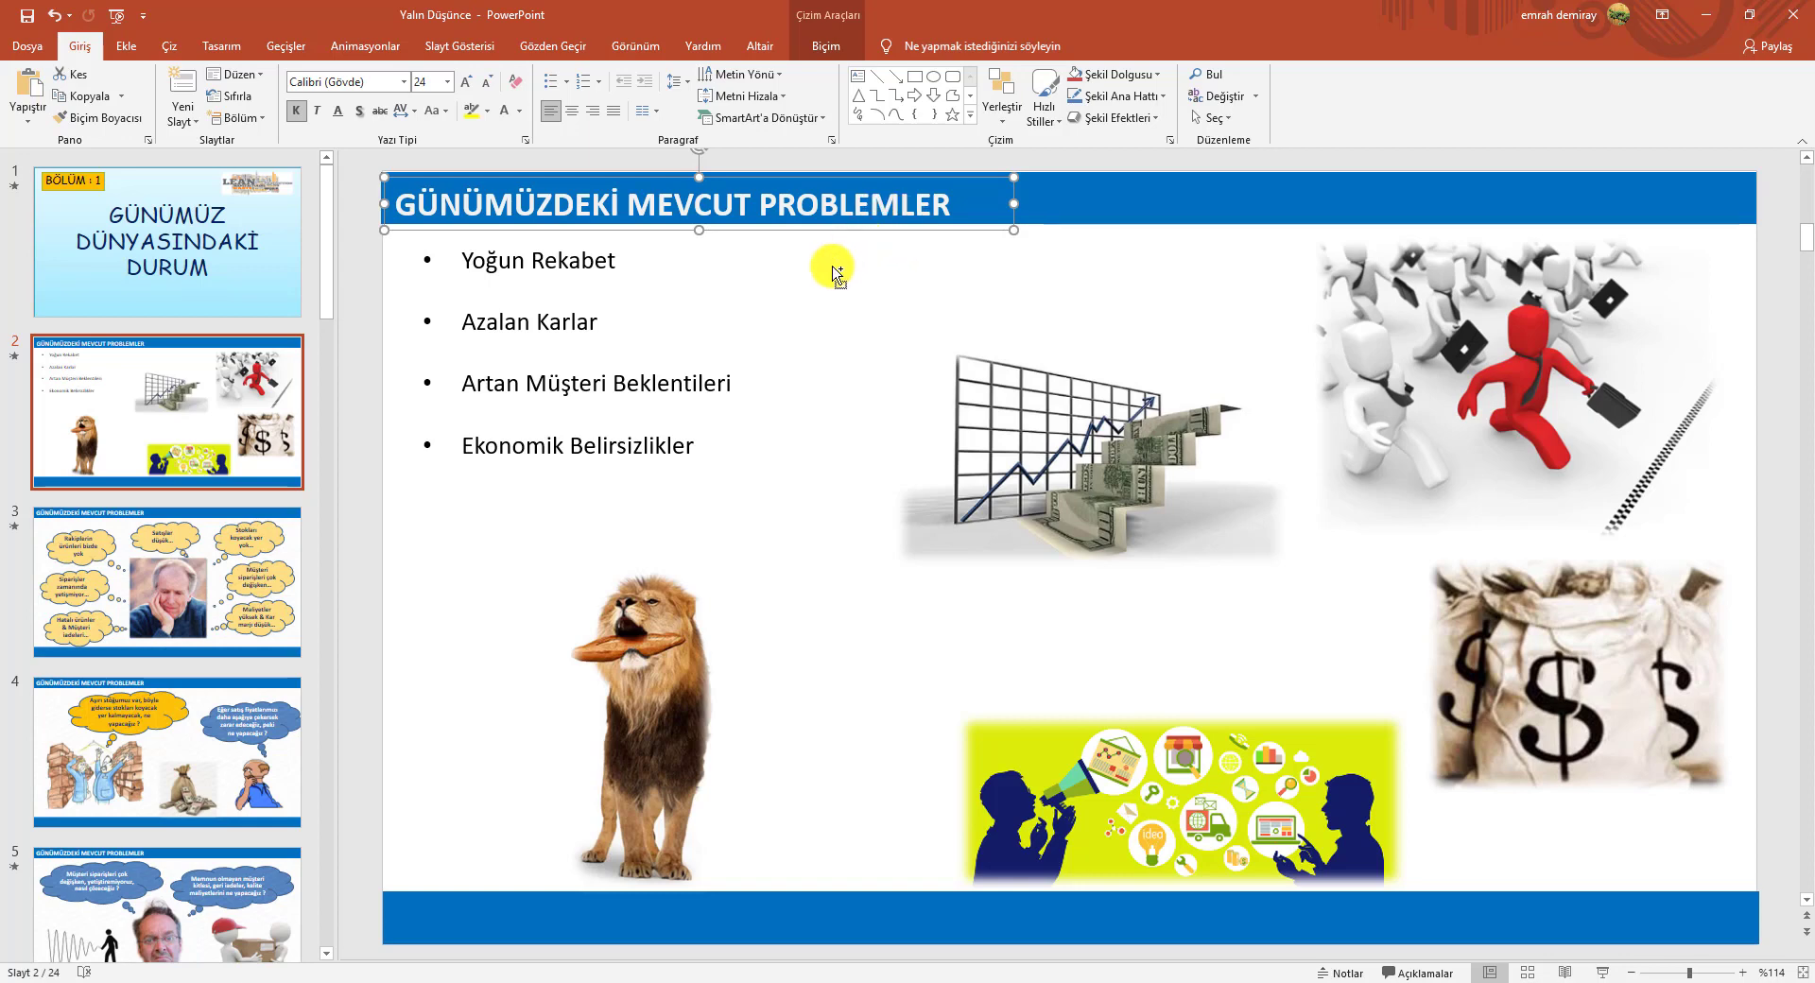
Nudge the title box slightly upward so it sits flush within the blue band.
{"action": "scroll", "coordinate": [417, 175], "scroll_direction": "up", "scroll_amount": 8, "text": "ctrl"}
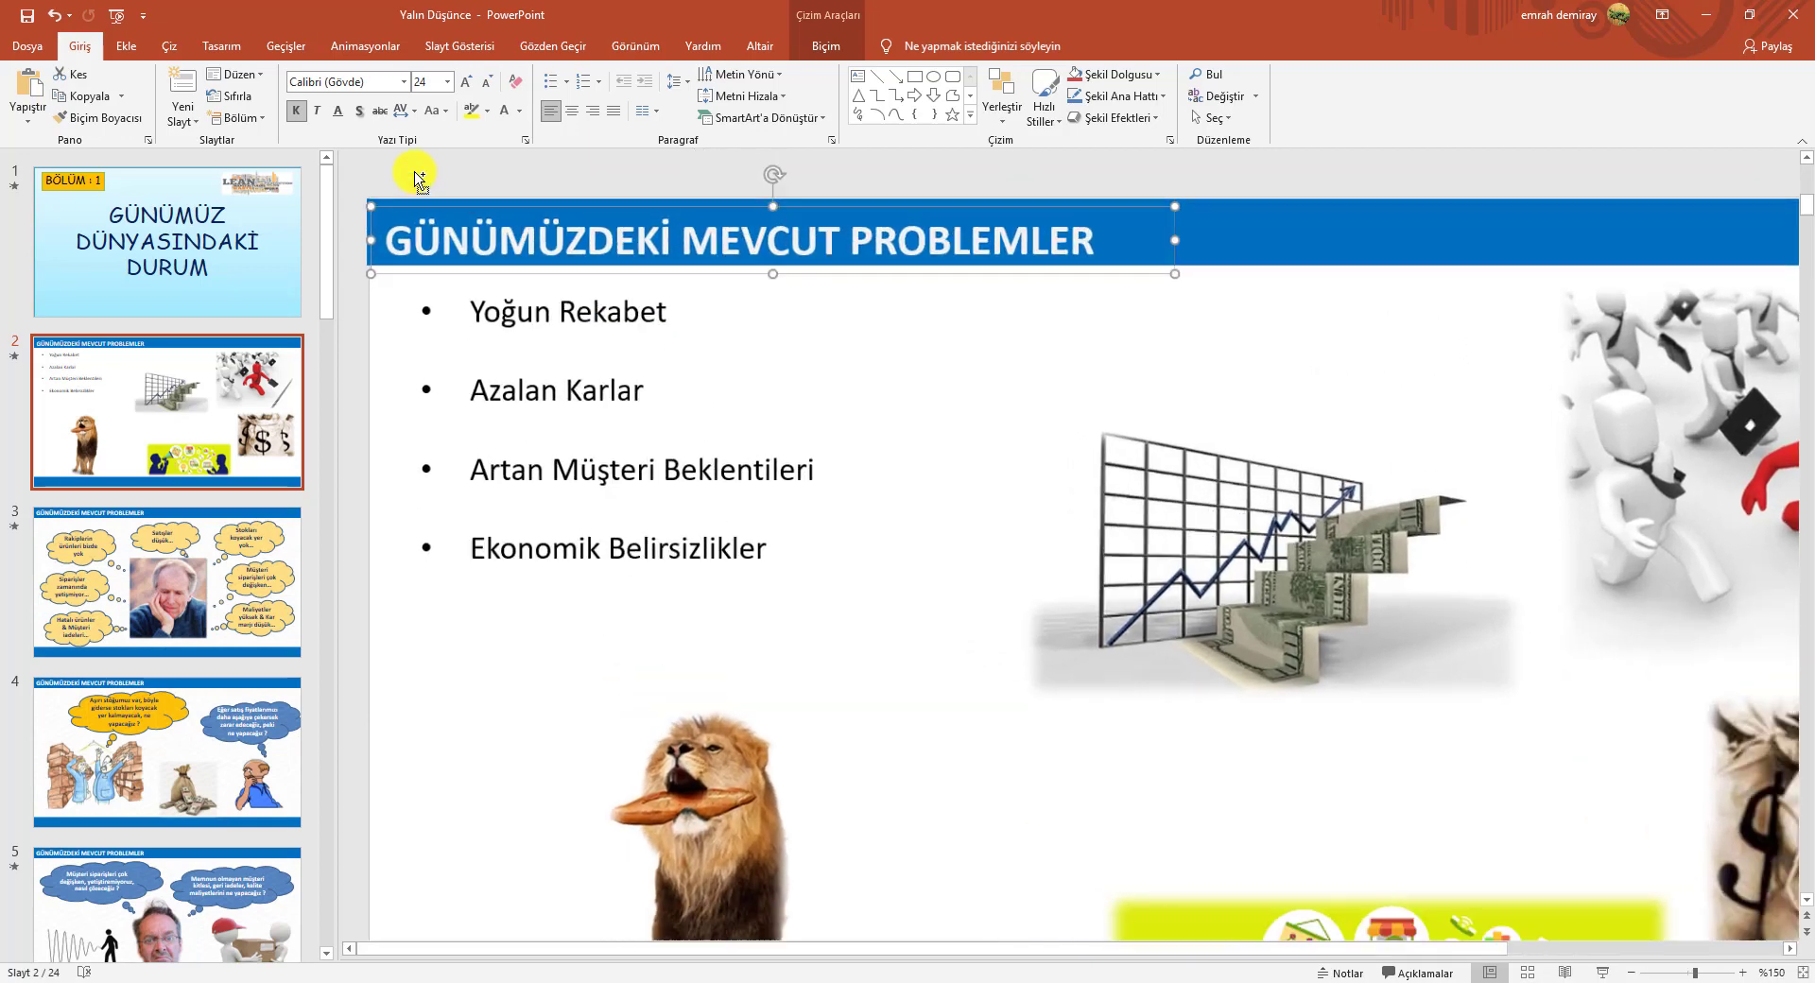
{"action": "scroll", "coordinate": [520, 225], "scroll_direction": "up", "scroll_amount": 5, "text": "ctrl"}
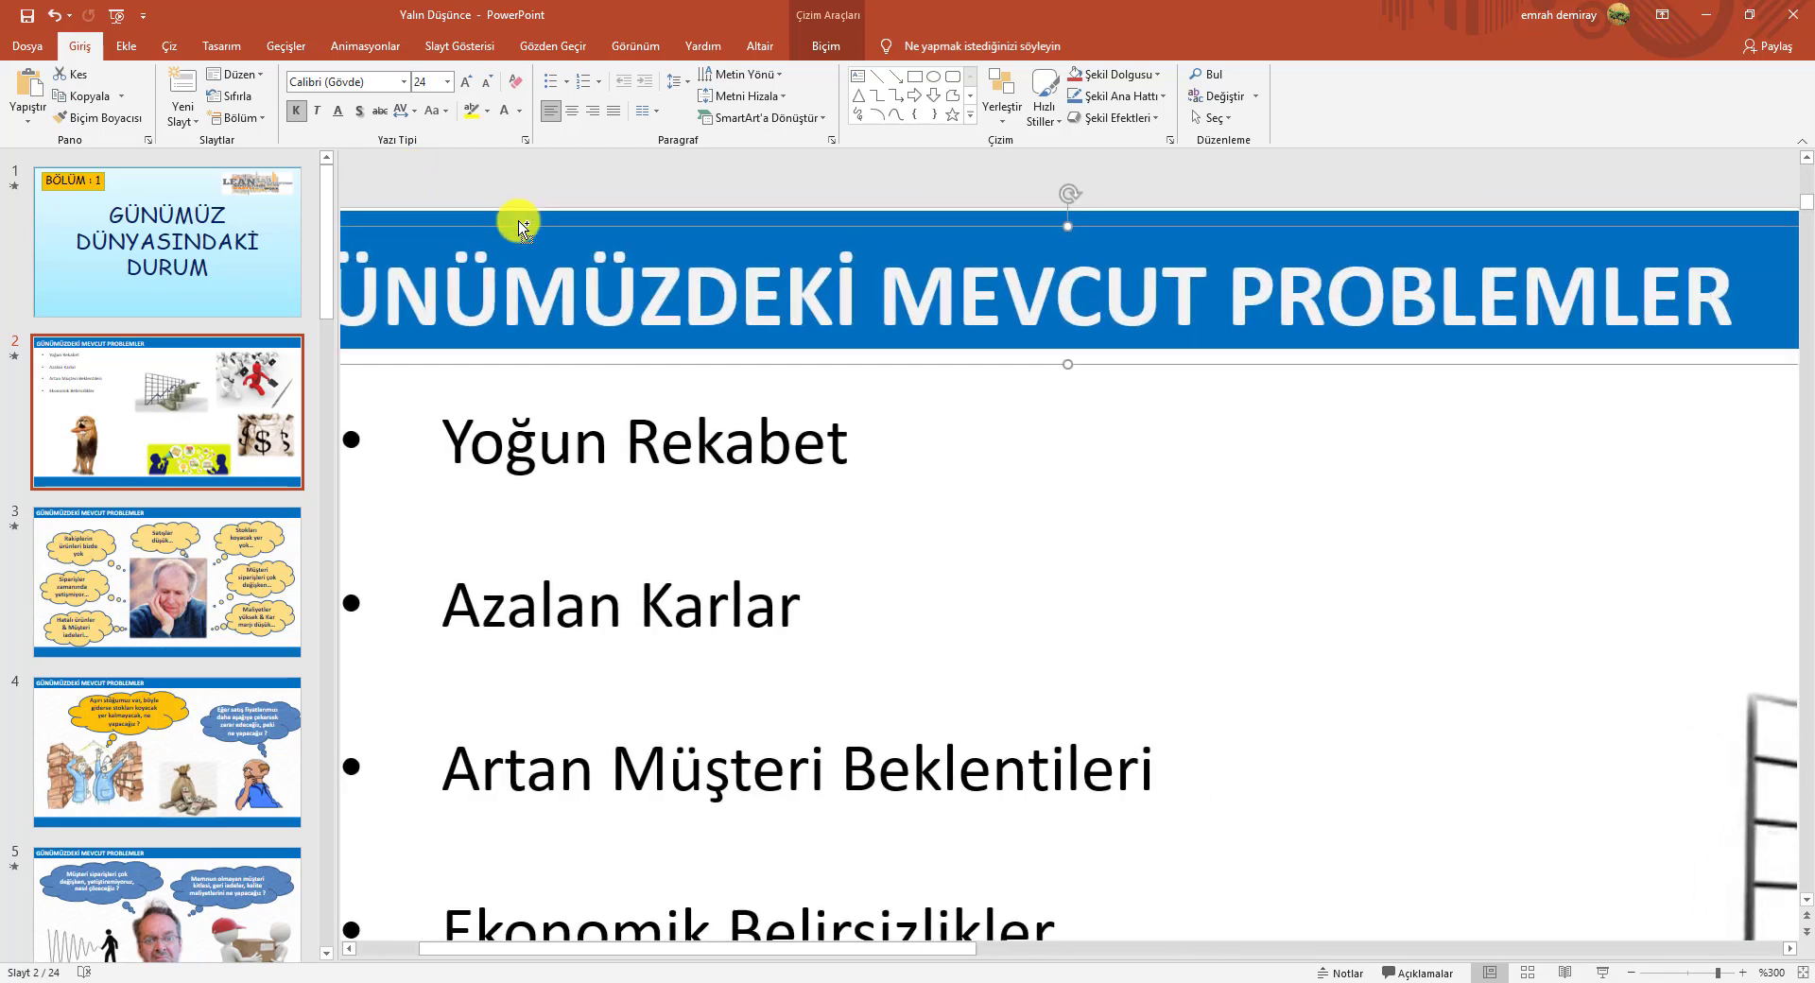
{"action": "scroll", "coordinate": [520, 225], "scroll_direction": "down", "scroll_amount": 5, "text": "ctrl"}
{"action": "scroll", "coordinate": [520, 225], "scroll_direction": "up", "scroll_amount": 5, "text": "ctrl"}
{"action": "scroll", "coordinate": [522, 226], "scroll_direction": "up", "scroll_amount": 2, "text": "ctrl"}
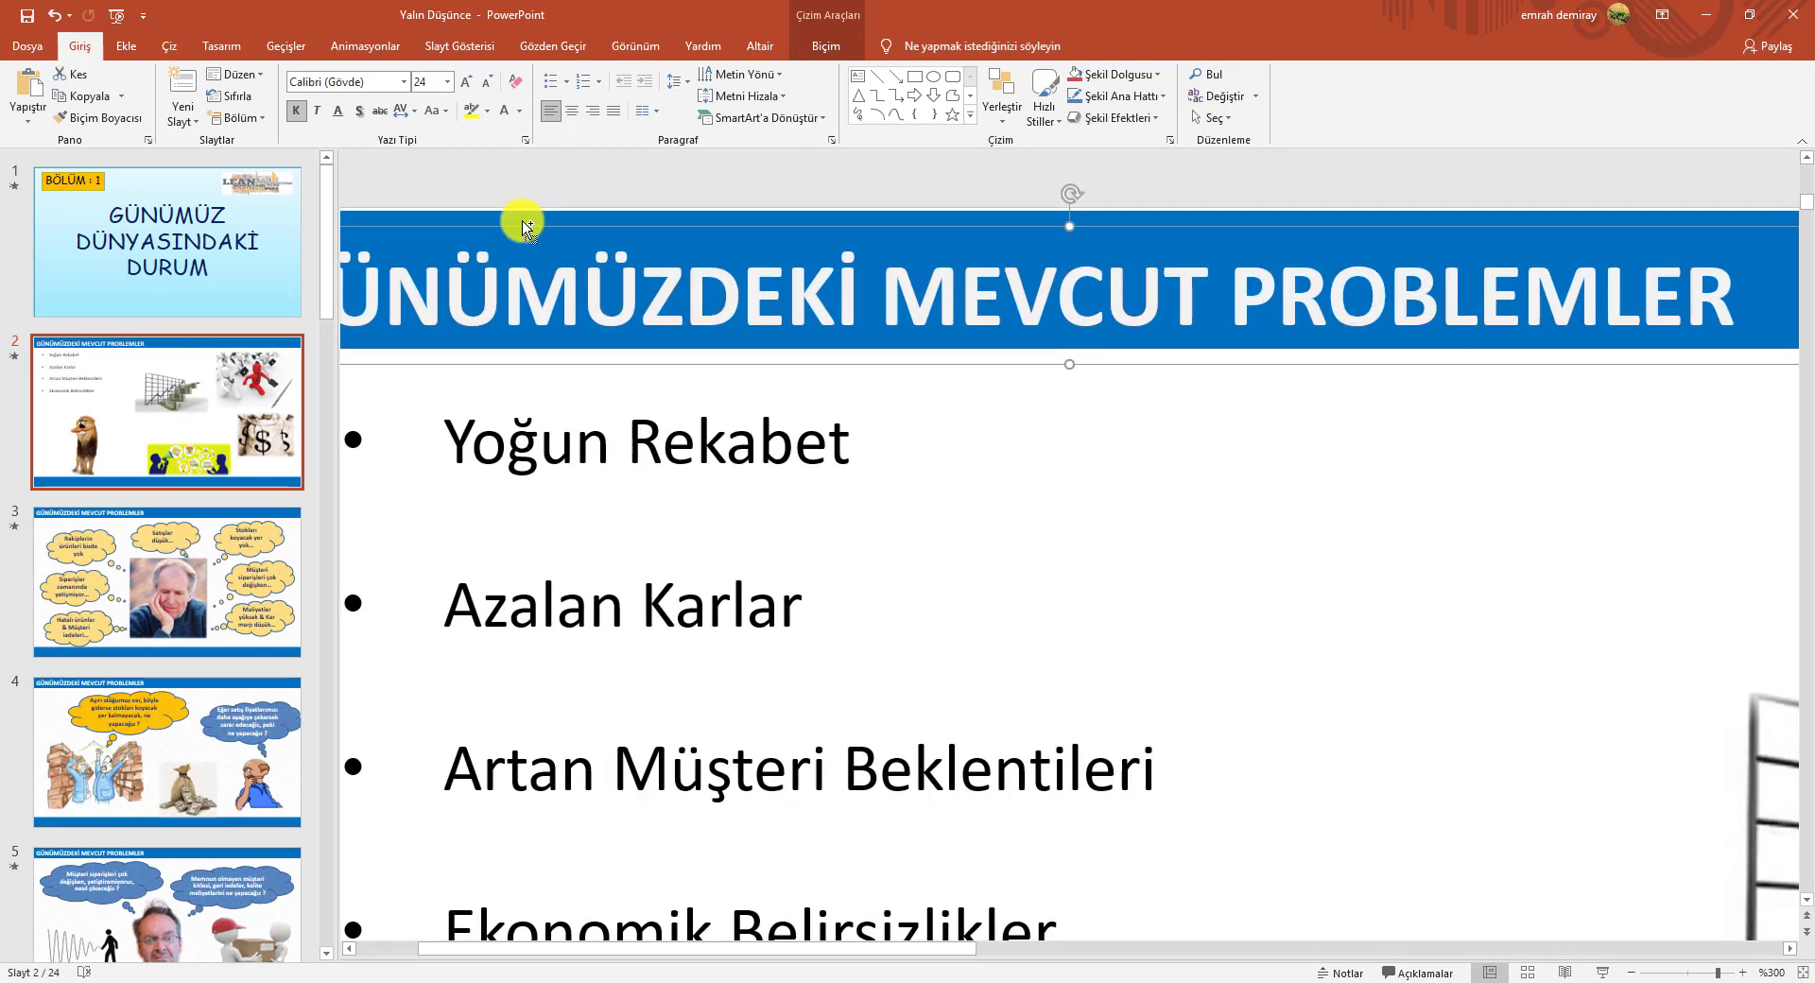
{"action": "scroll", "coordinate": [527, 227], "scroll_direction": "down", "scroll_amount": 5, "text": "ctrl"}
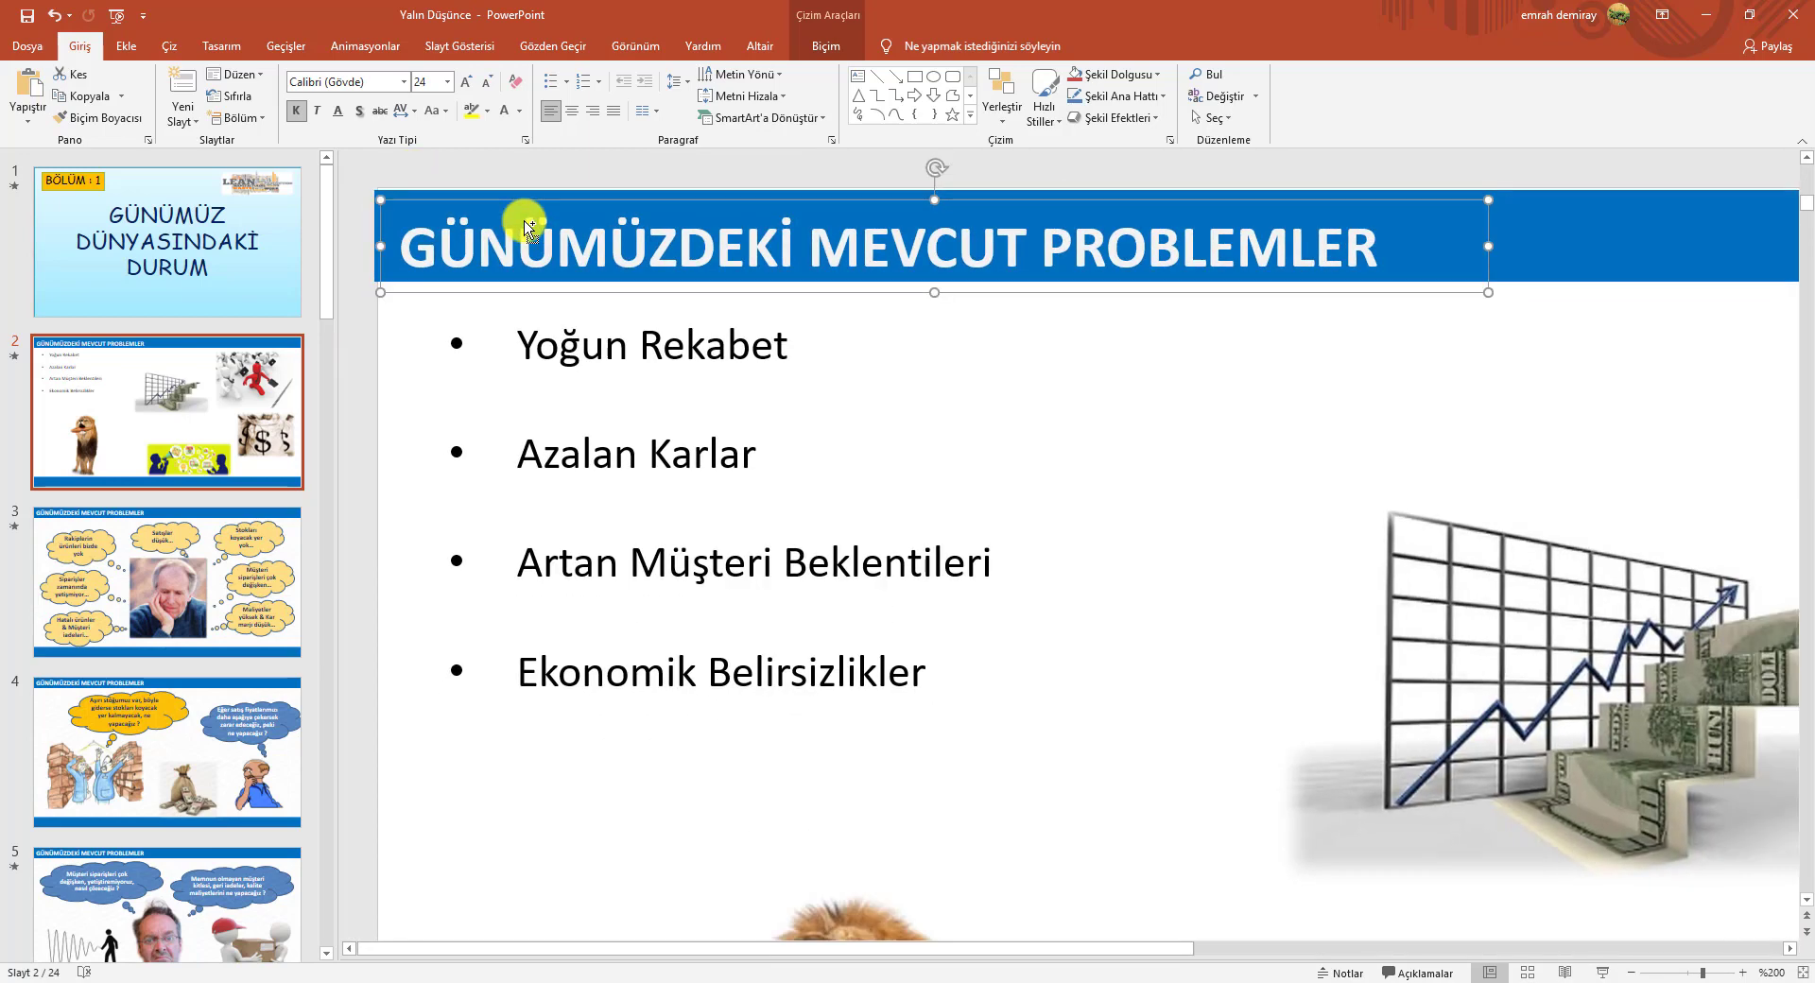
{"action": "scroll", "coordinate": [525, 227], "scroll_direction": "down", "scroll_amount": 6, "text": "ctrl"}
{"action": "scroll", "coordinate": [527, 227], "scroll_direction": "down", "scroll_amount": 2, "text": "ctrl"}
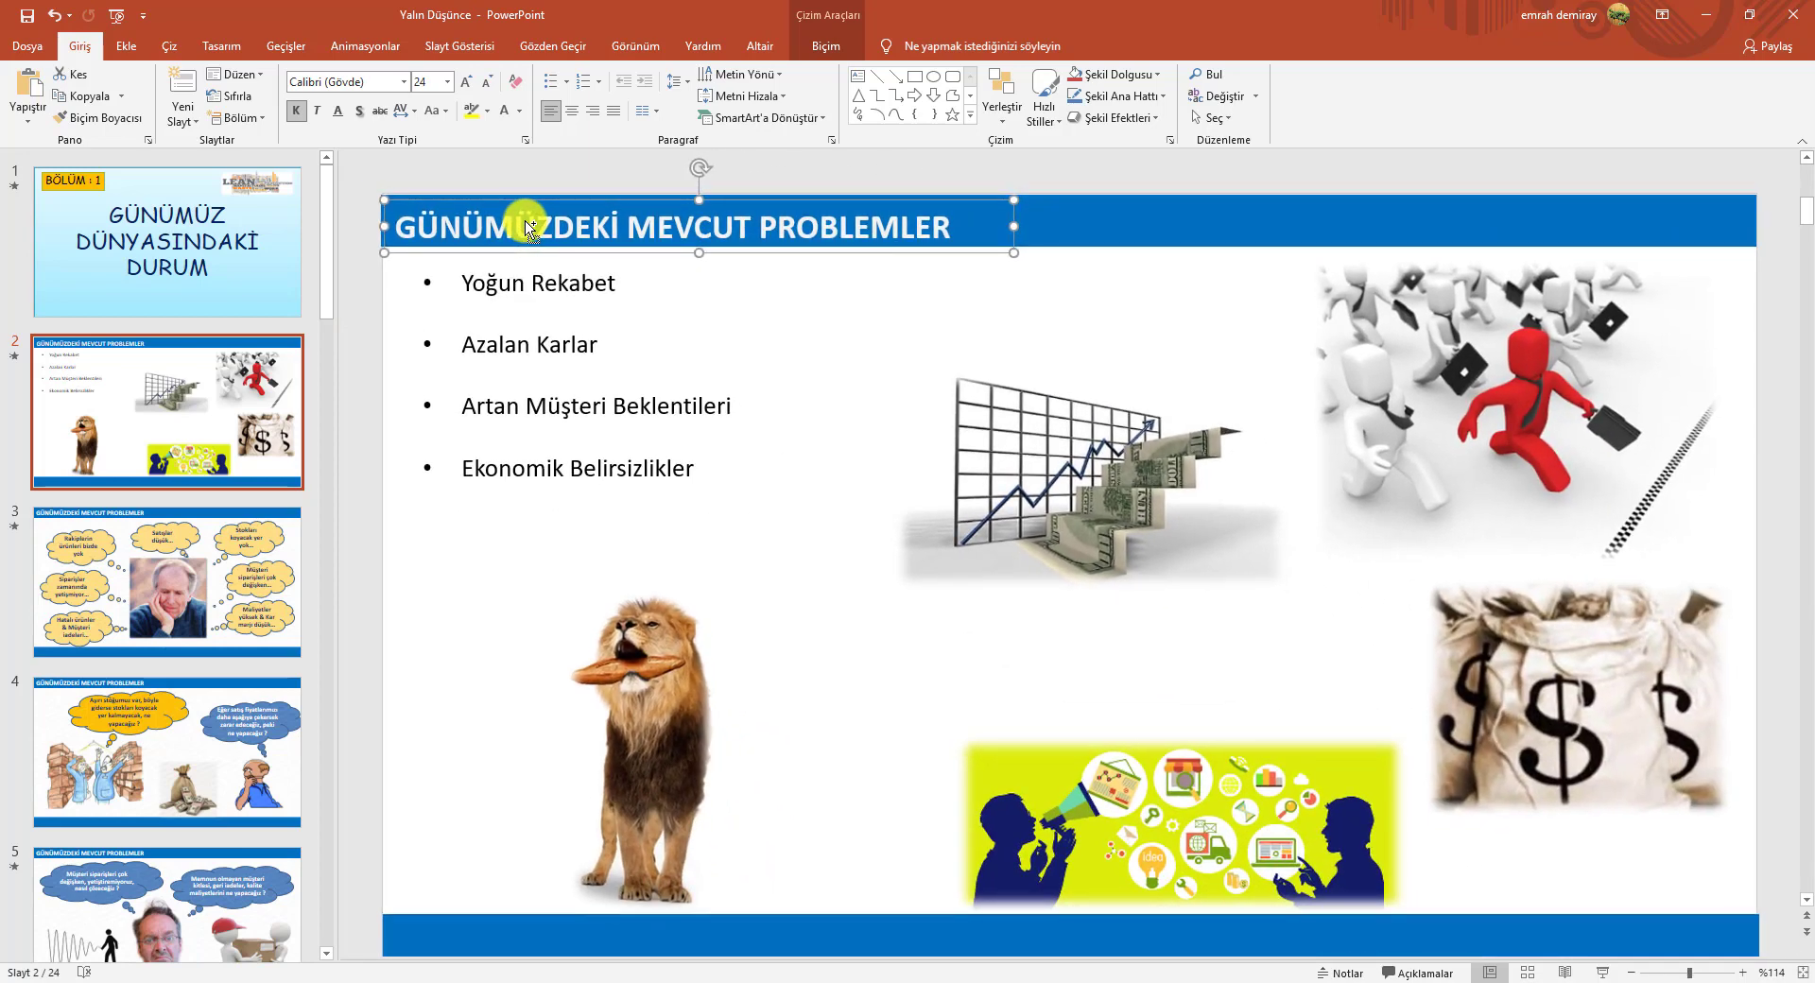
{"action": "scroll", "coordinate": [528, 227], "scroll_direction": "up", "scroll_amount": 3, "text": "ctrl"}
{"action": "scroll", "coordinate": [527, 227], "scroll_direction": "up", "scroll_amount": 3, "text": "ctrl"}
{"action": "scroll", "coordinate": [526, 221], "scroll_direction": "up", "scroll_amount": 2, "text": "ctrl"}
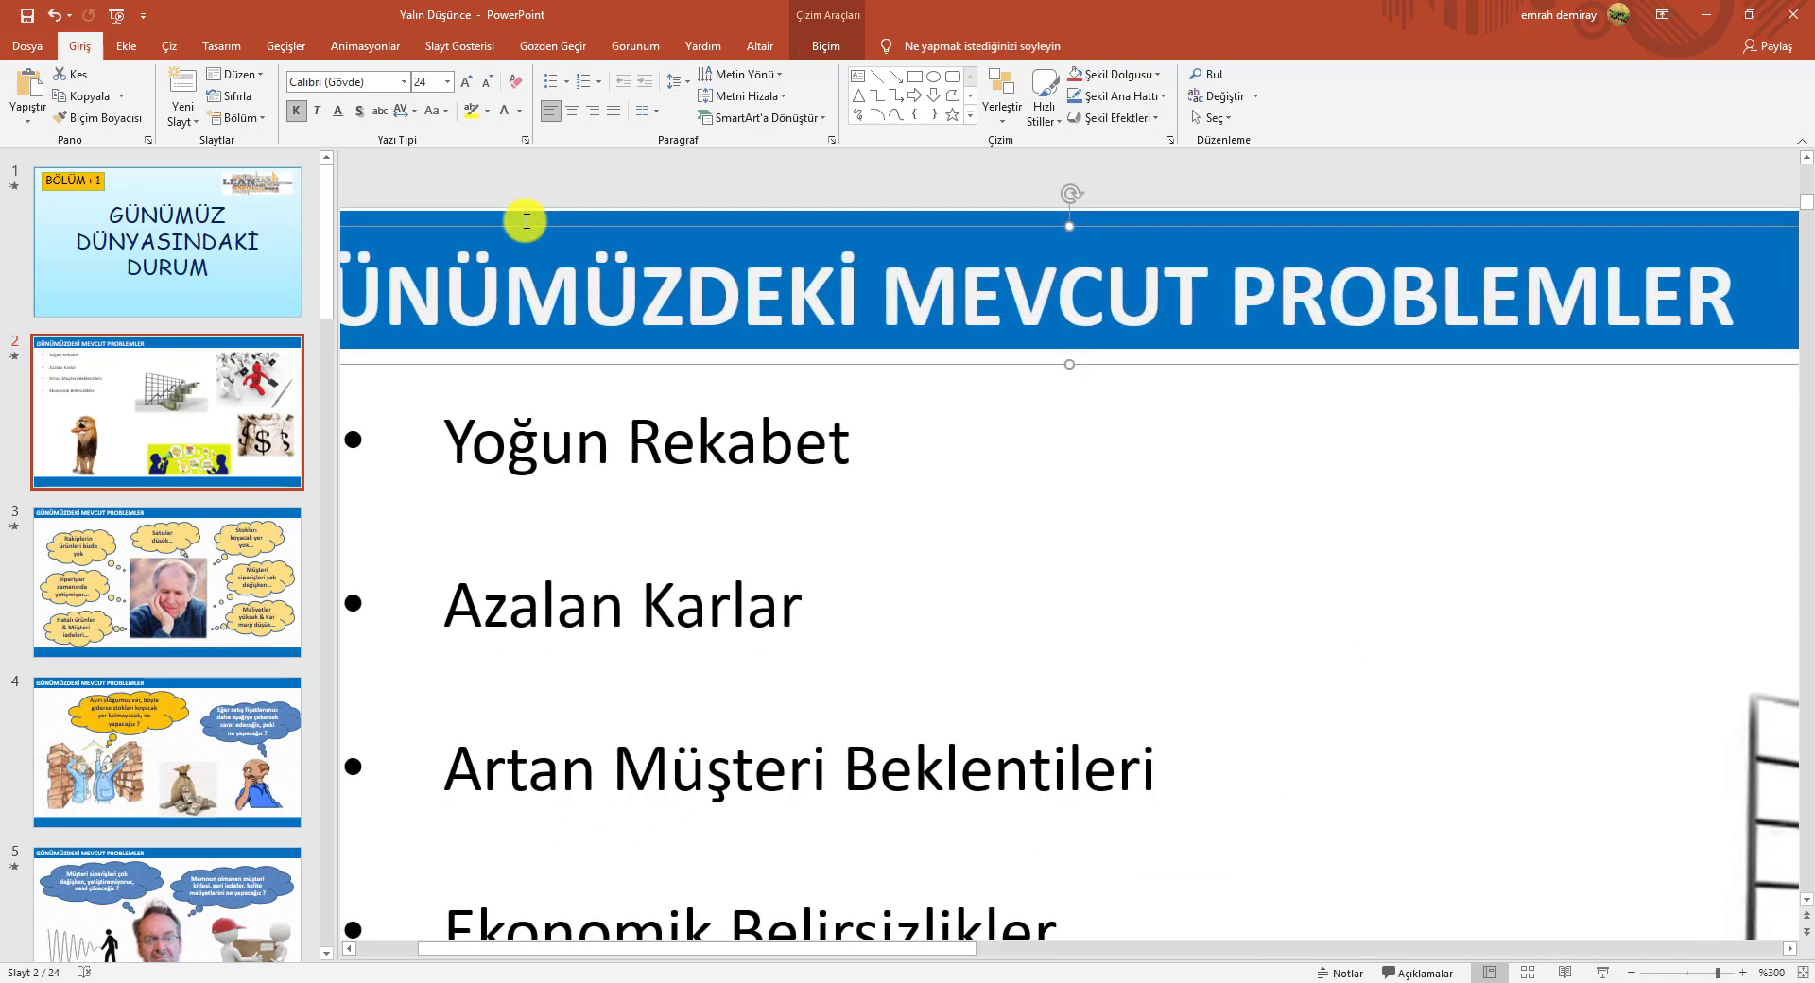
{"action": "scroll", "coordinate": [527, 221], "scroll_direction": "down", "scroll_amount": 4, "text": "ctrl"}
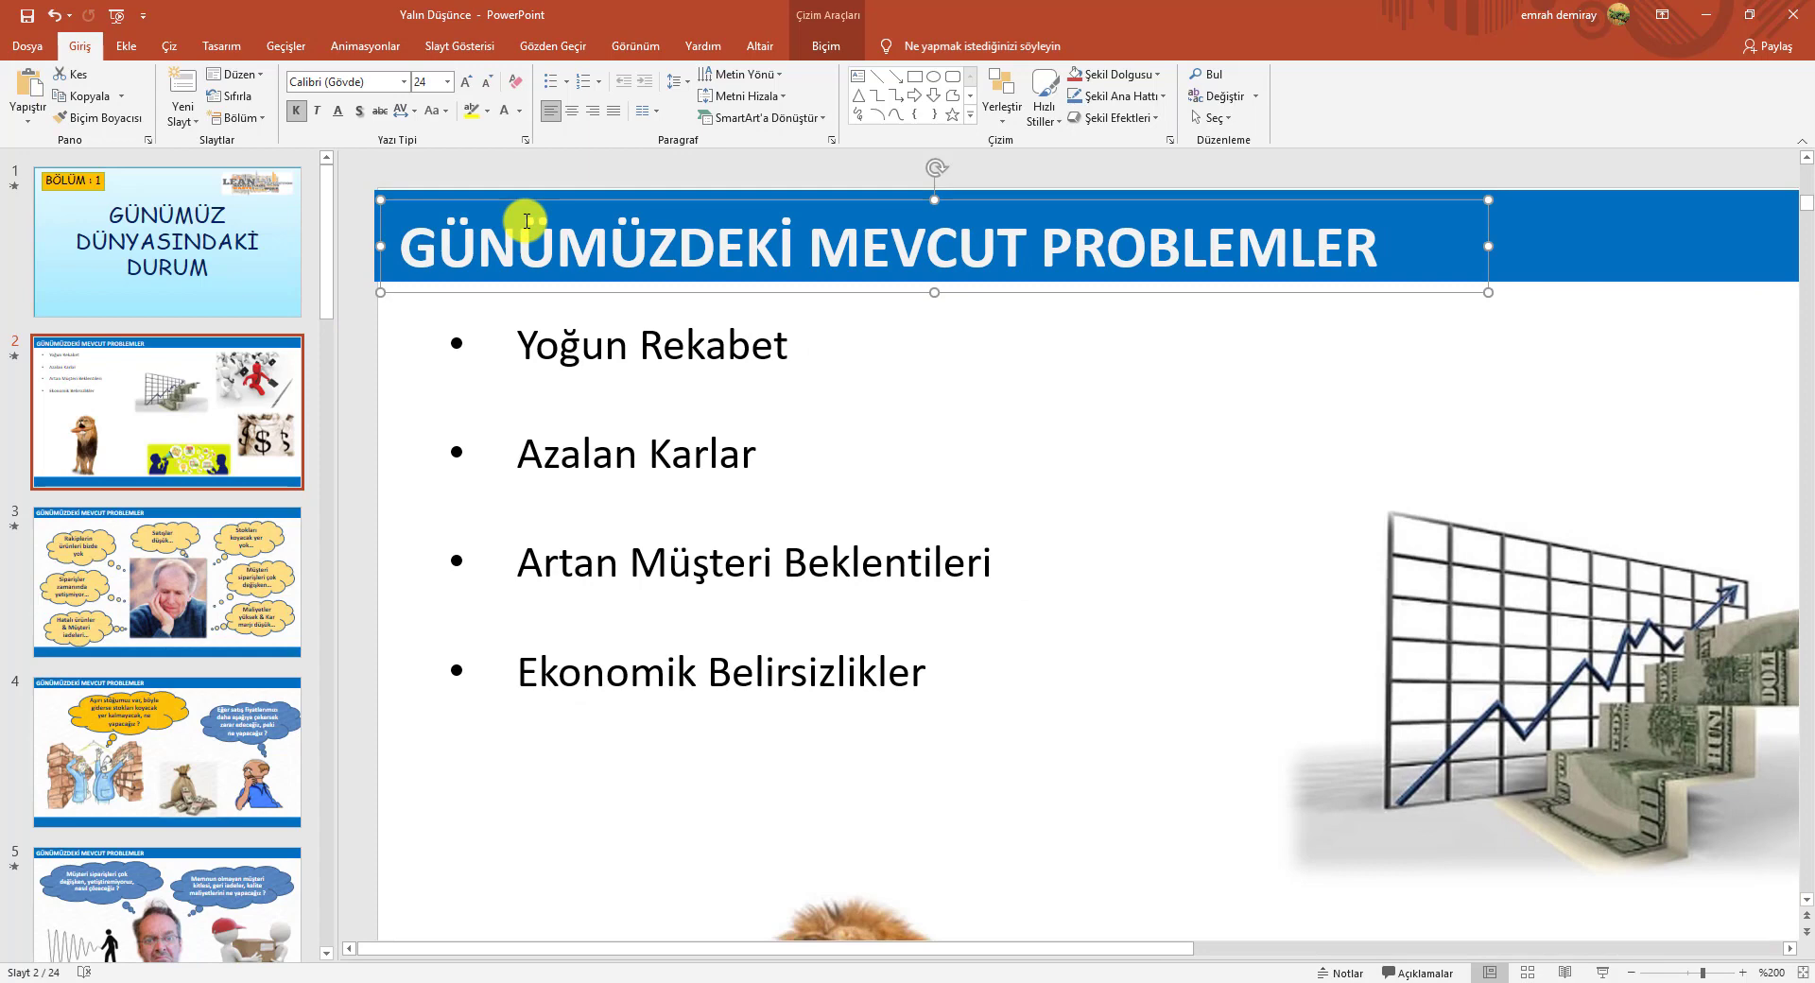
{"action": "scroll", "coordinate": [509, 184], "scroll_direction": "down", "scroll_amount": 1}
{"action": "left_click", "coordinate": [510, 184]}
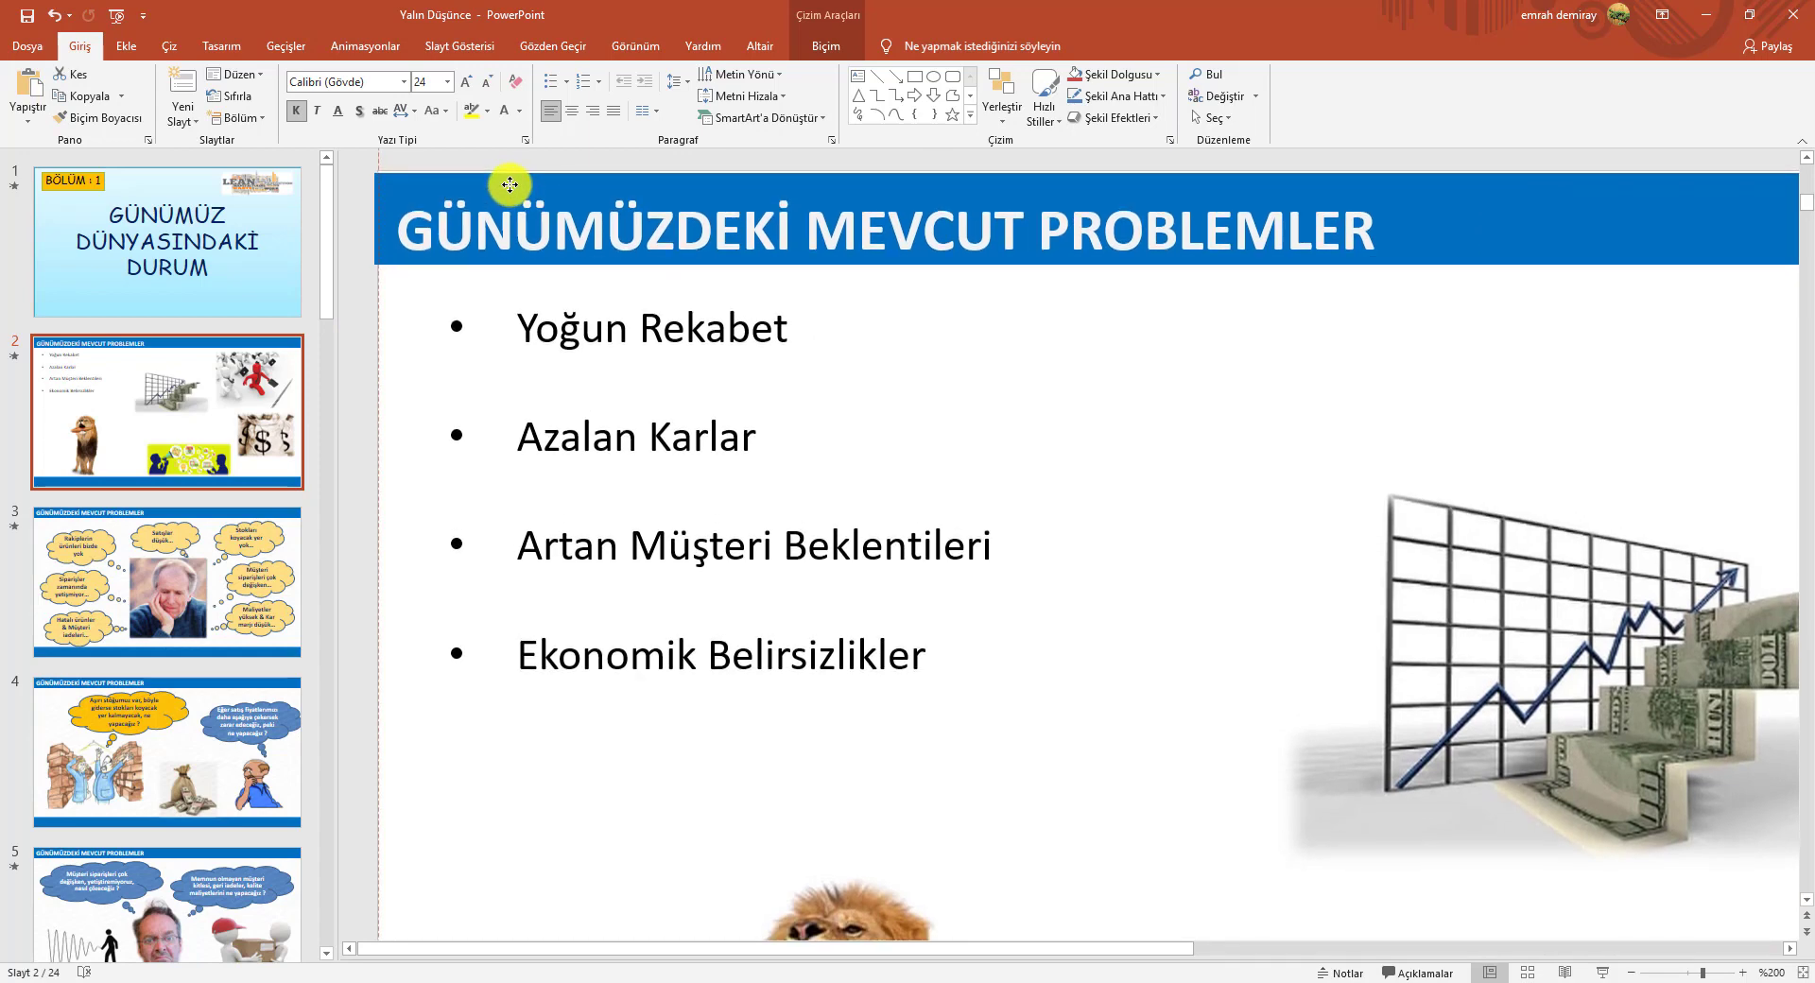
{"action": "left_click_drag", "start_coordinate": [510, 184], "coordinate": [501, 178]}
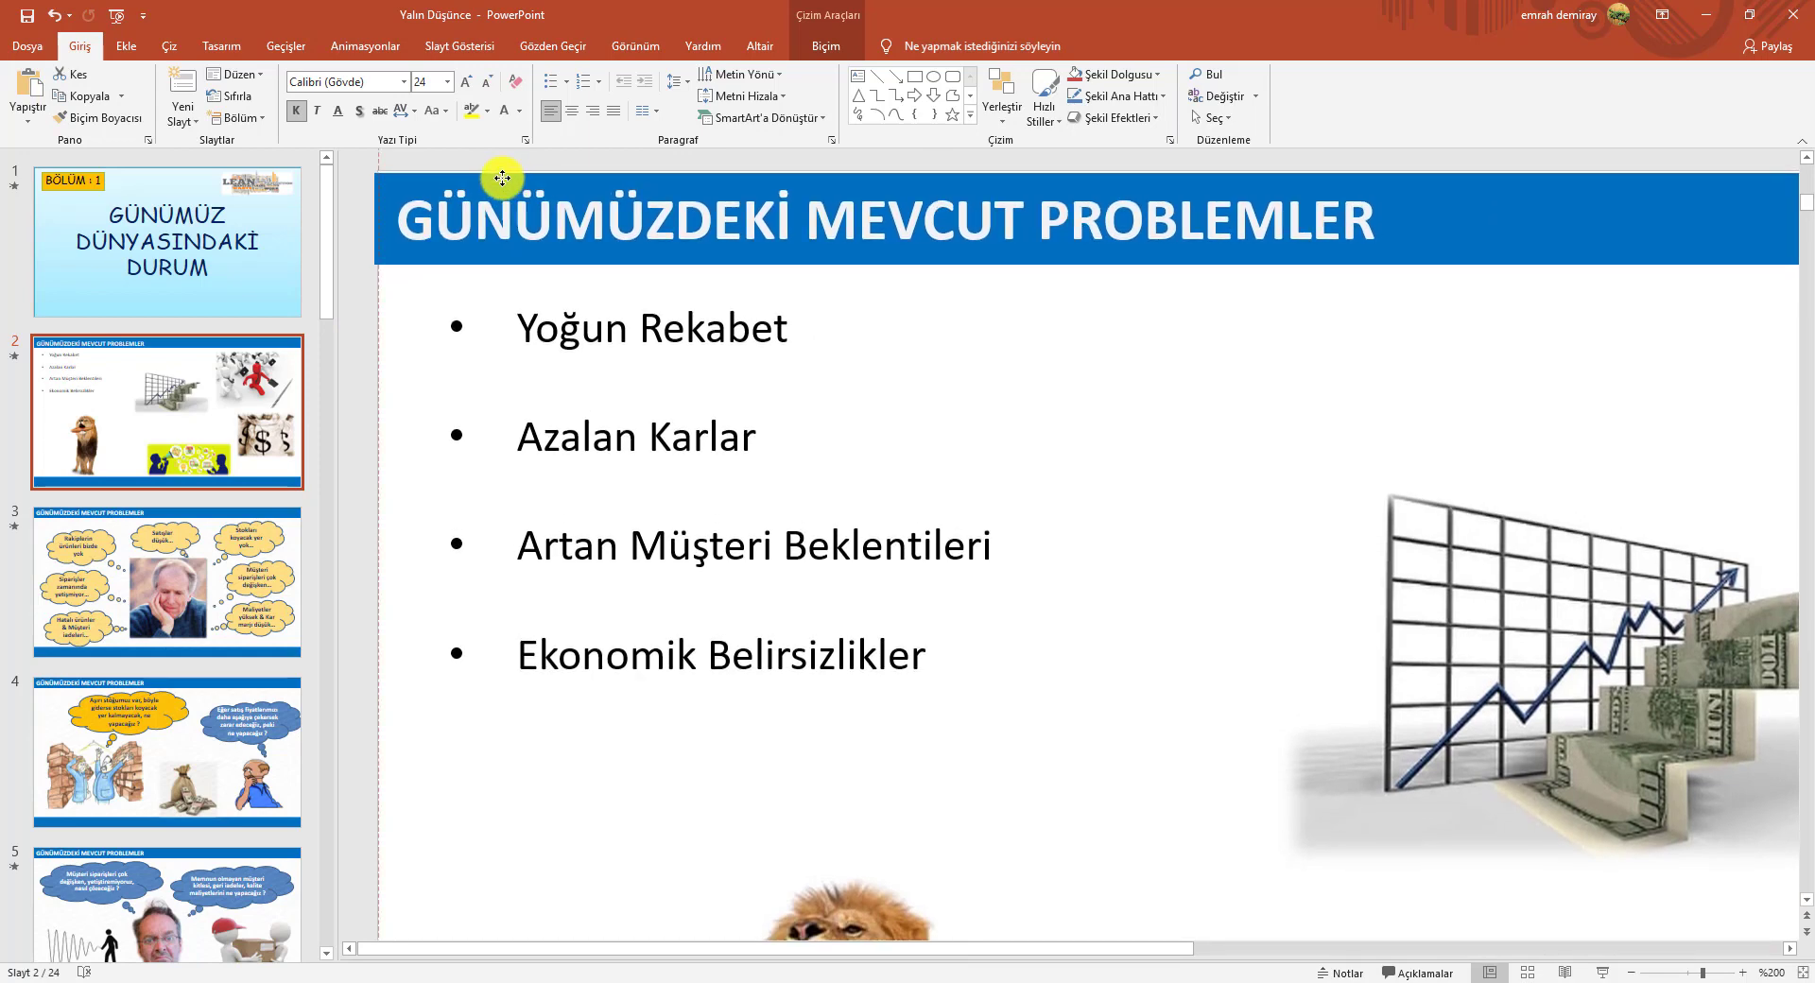
{"action": "left_click", "coordinate": [502, 177]}
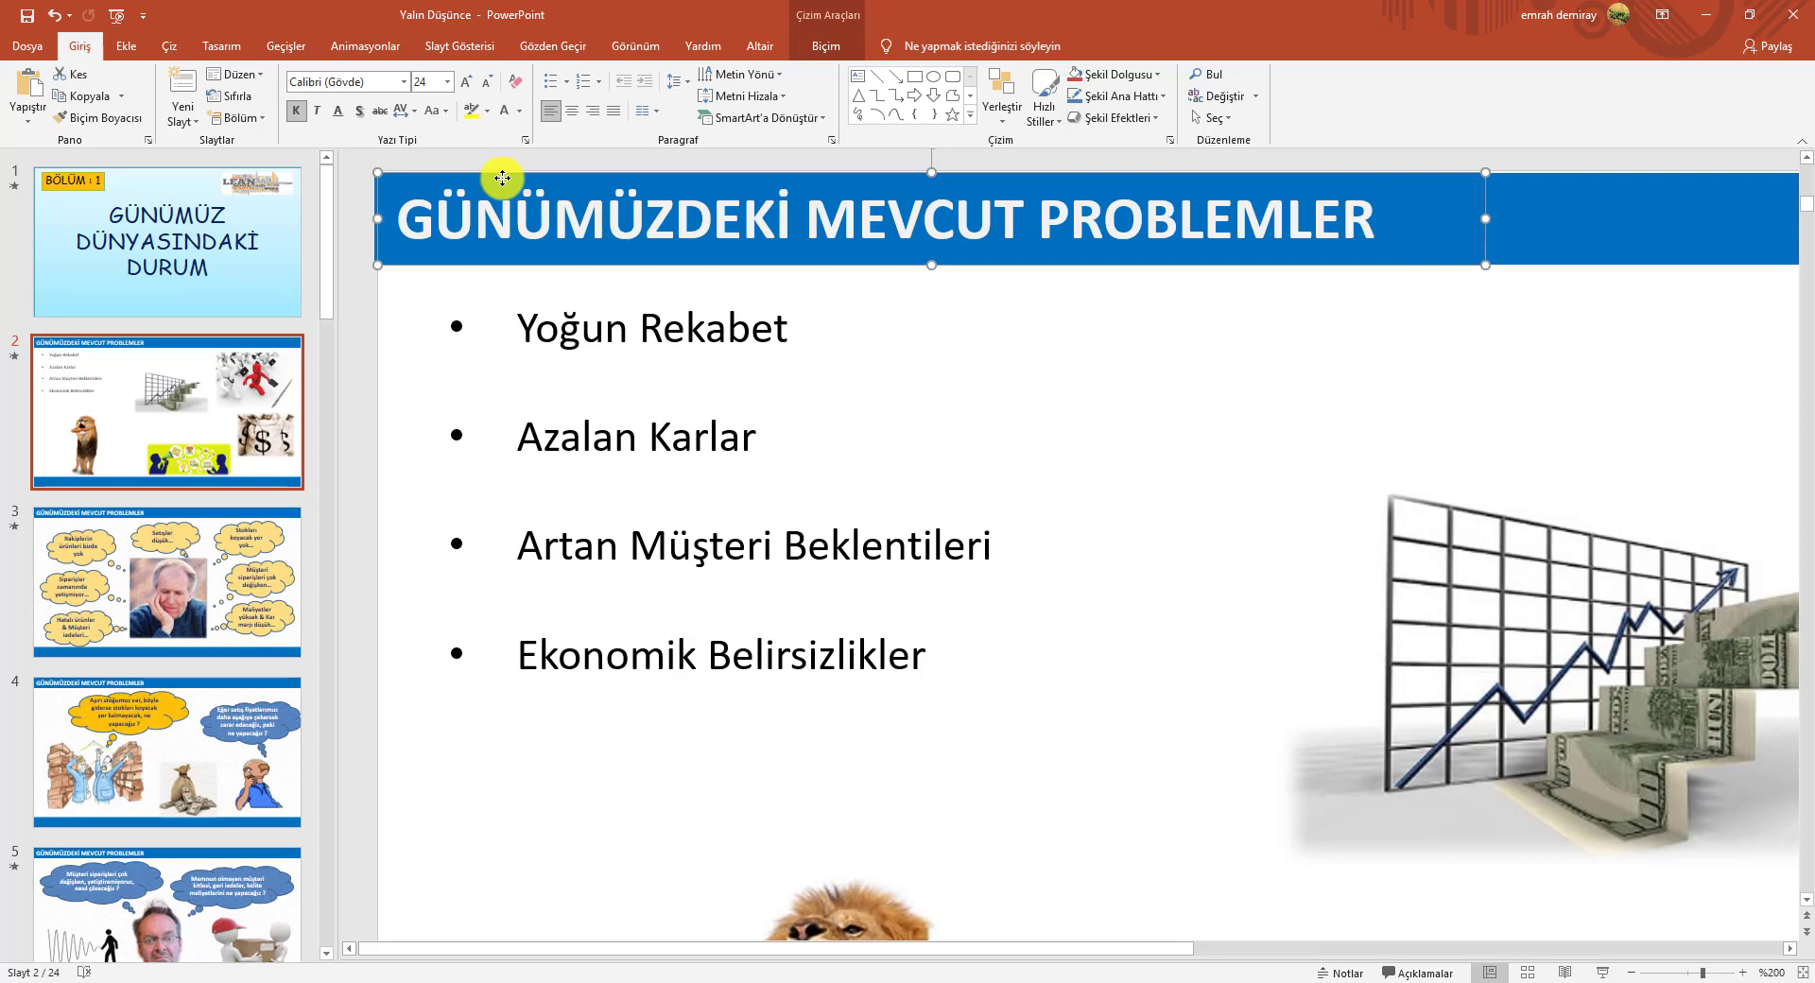
Review the title's Text Fill gradient options without applying any, and show the Text Outline colours.
{"action": "triple_click", "coordinate": [697, 221]}
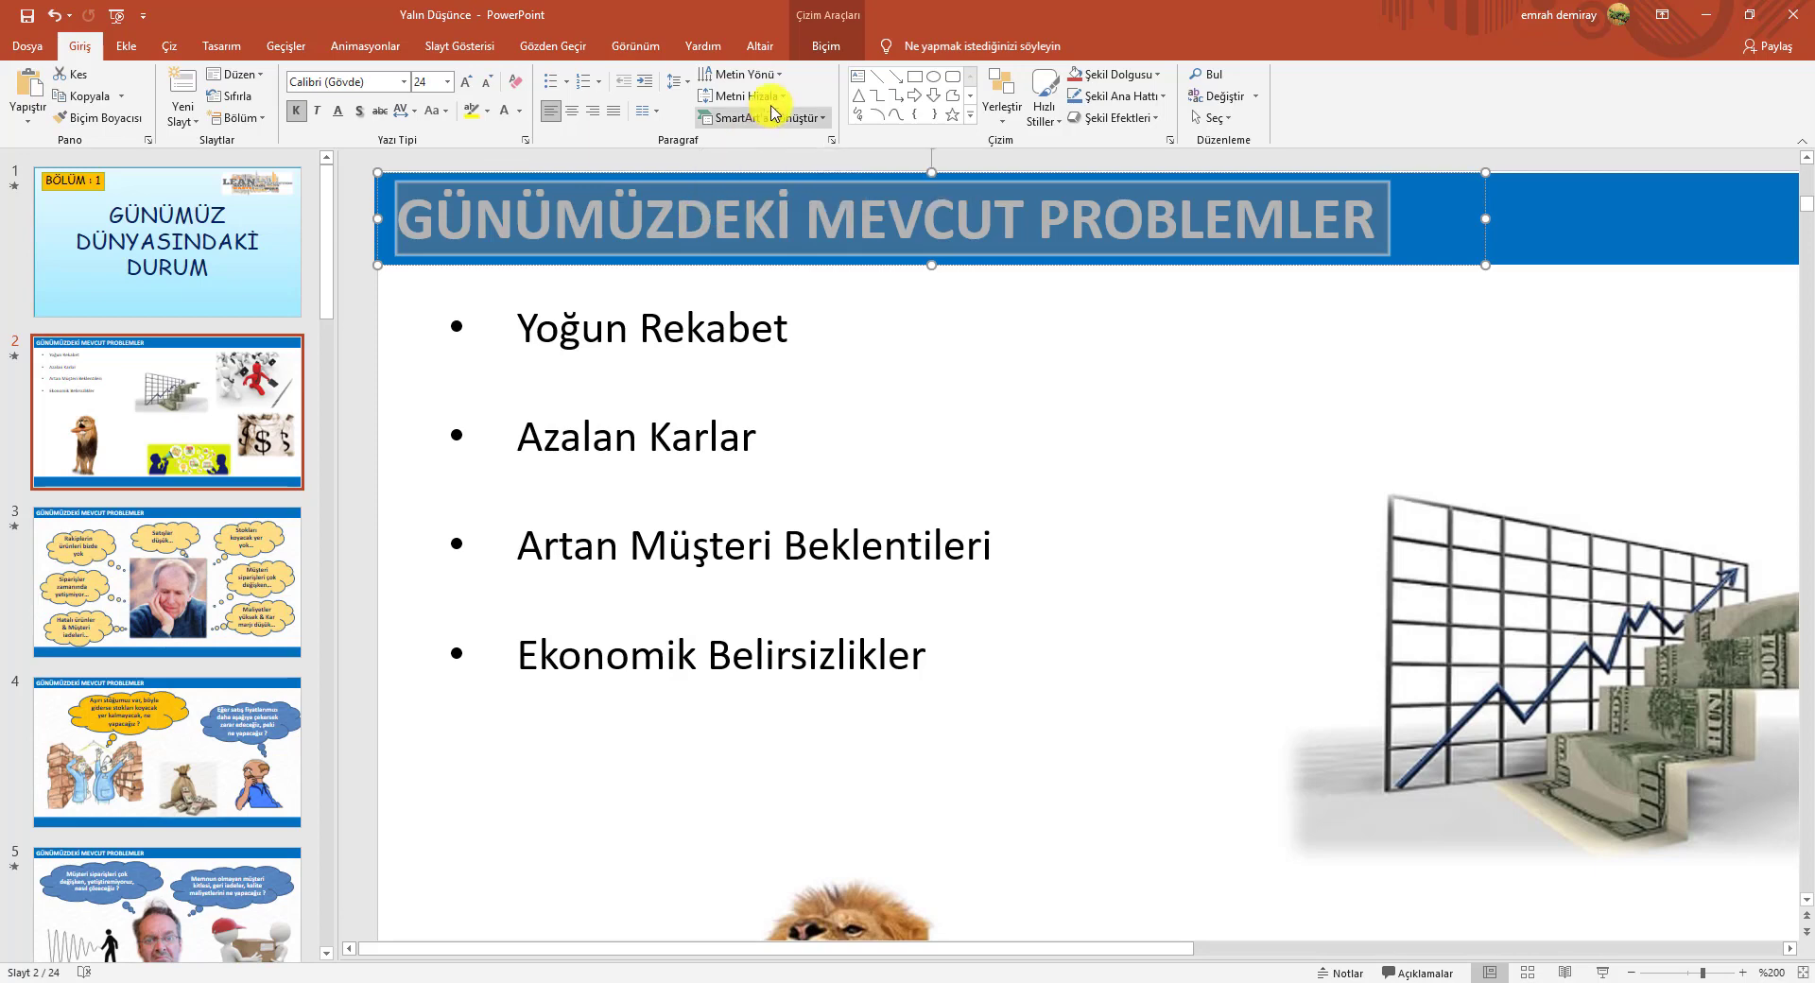
{"action": "left_click", "coordinate": [818, 44]}
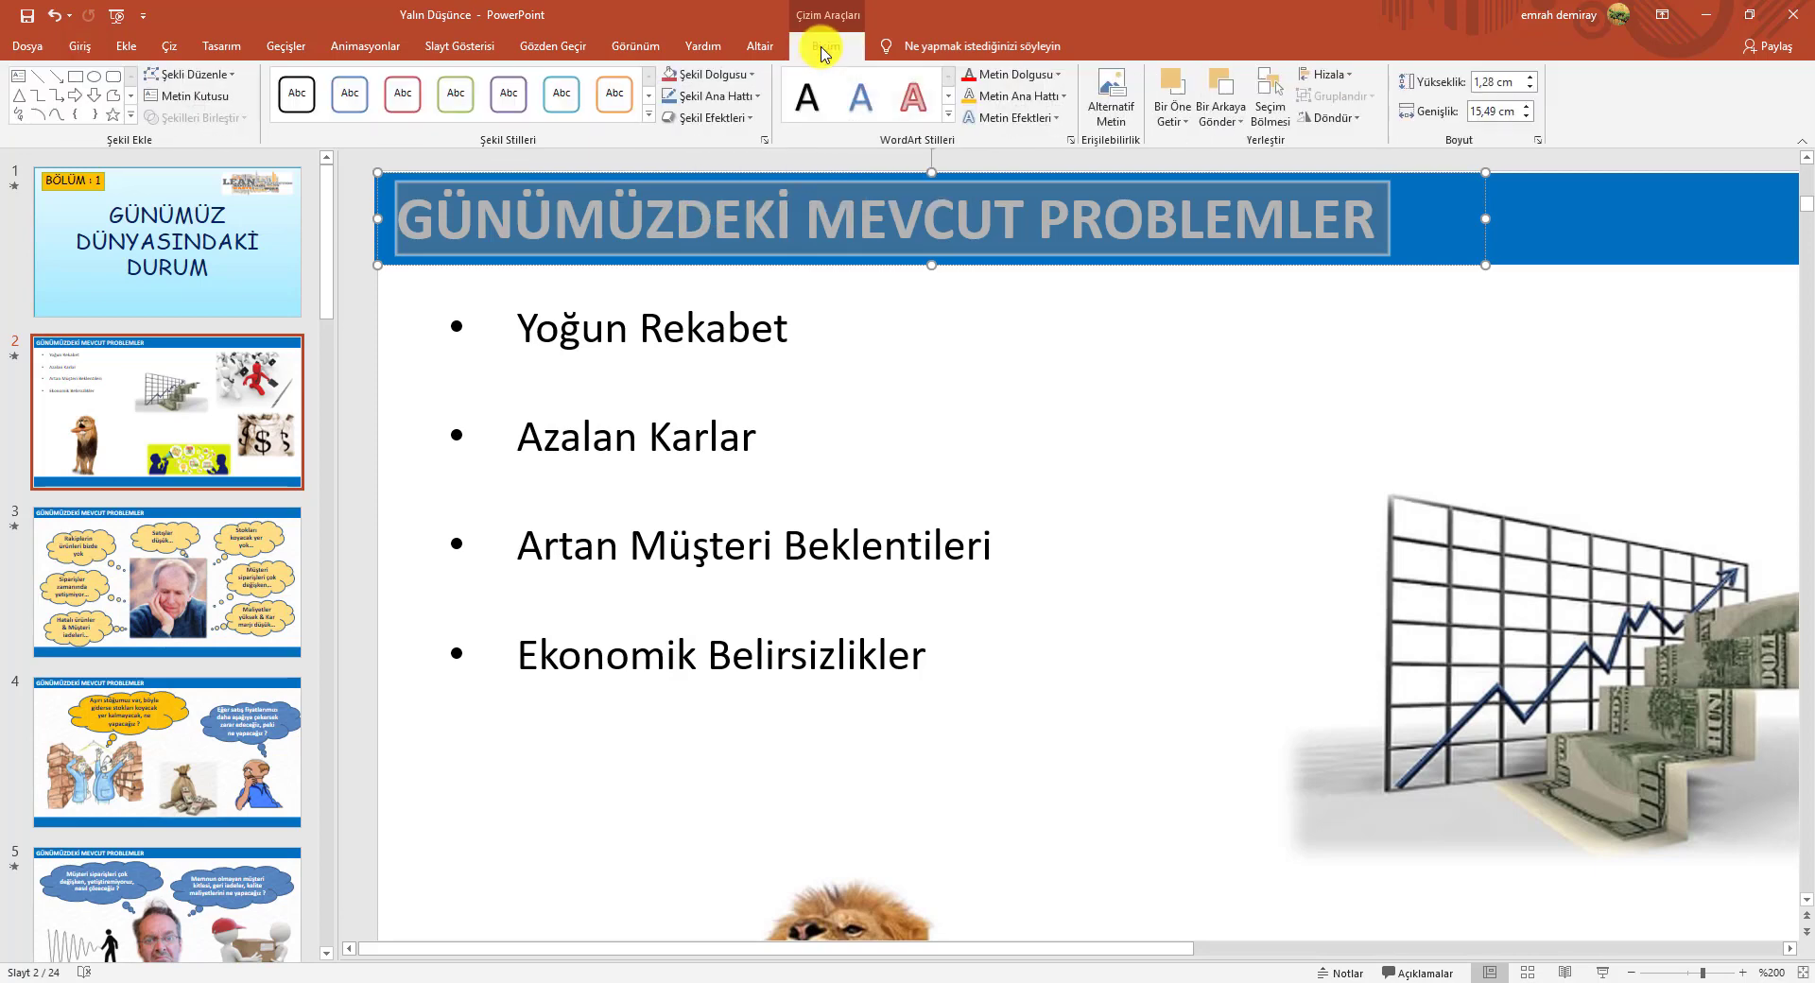
{"action": "left_click", "coordinate": [1058, 76]}
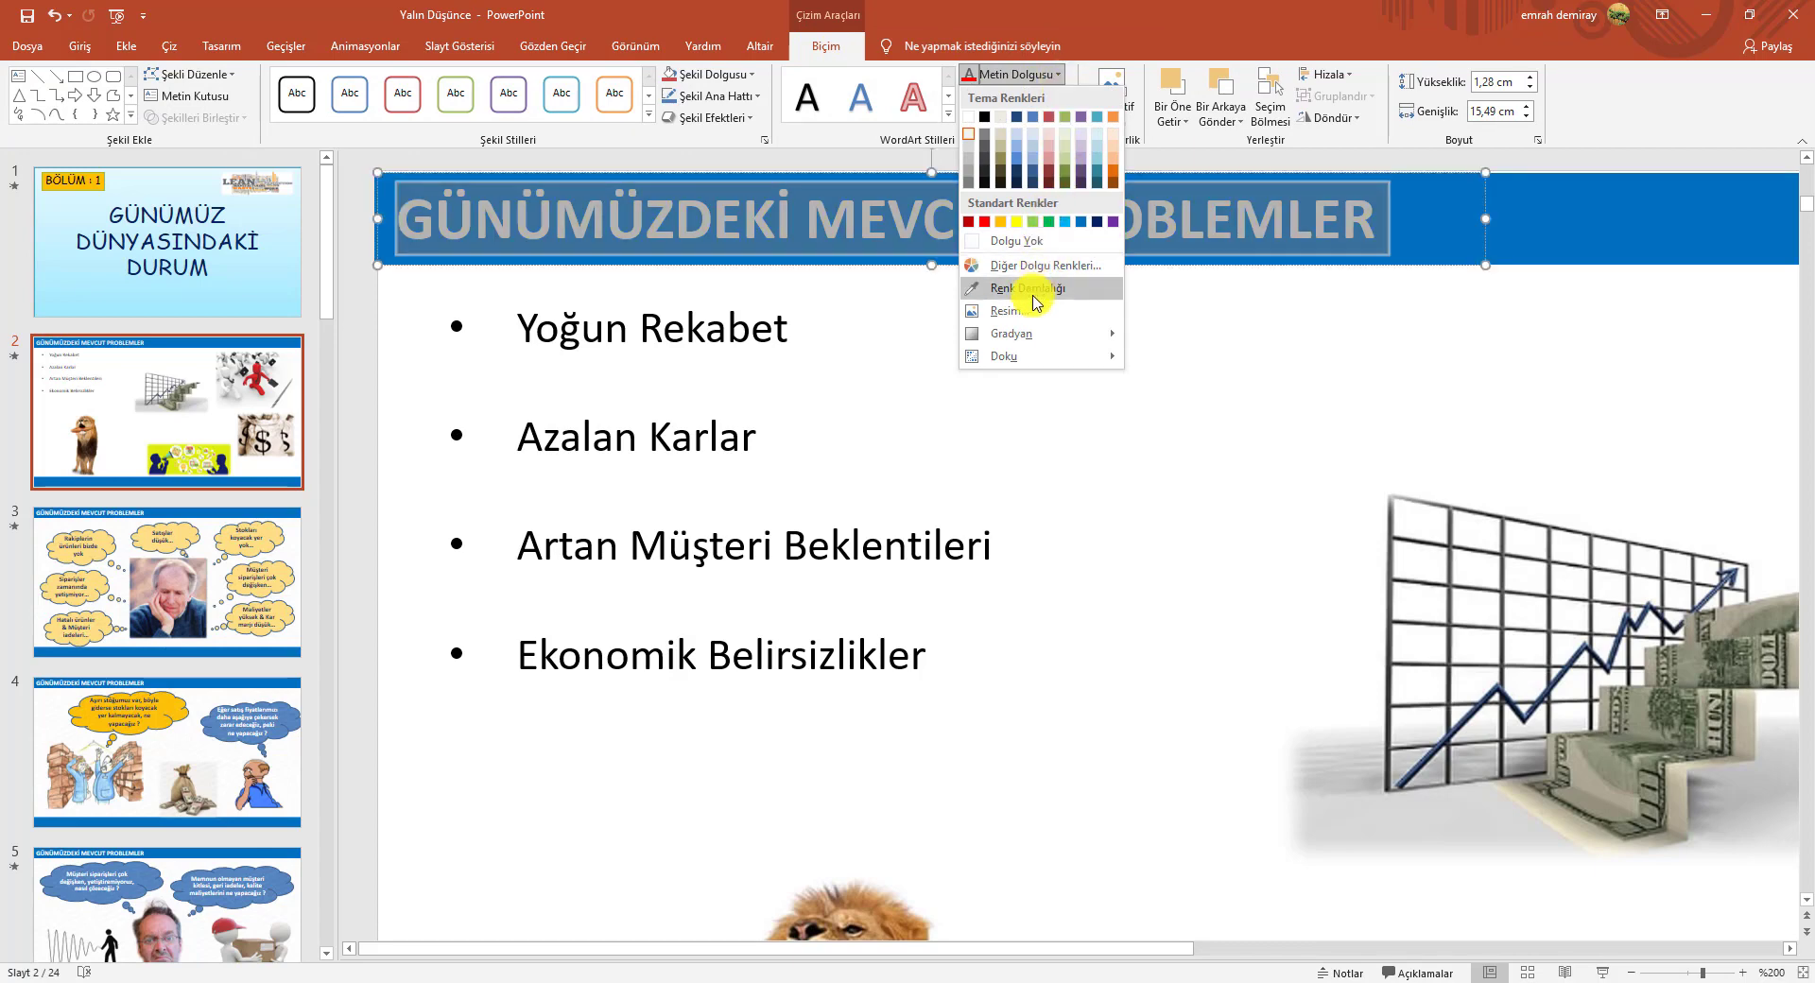
{"action": "mouse_move", "coordinate": [1032, 338]}
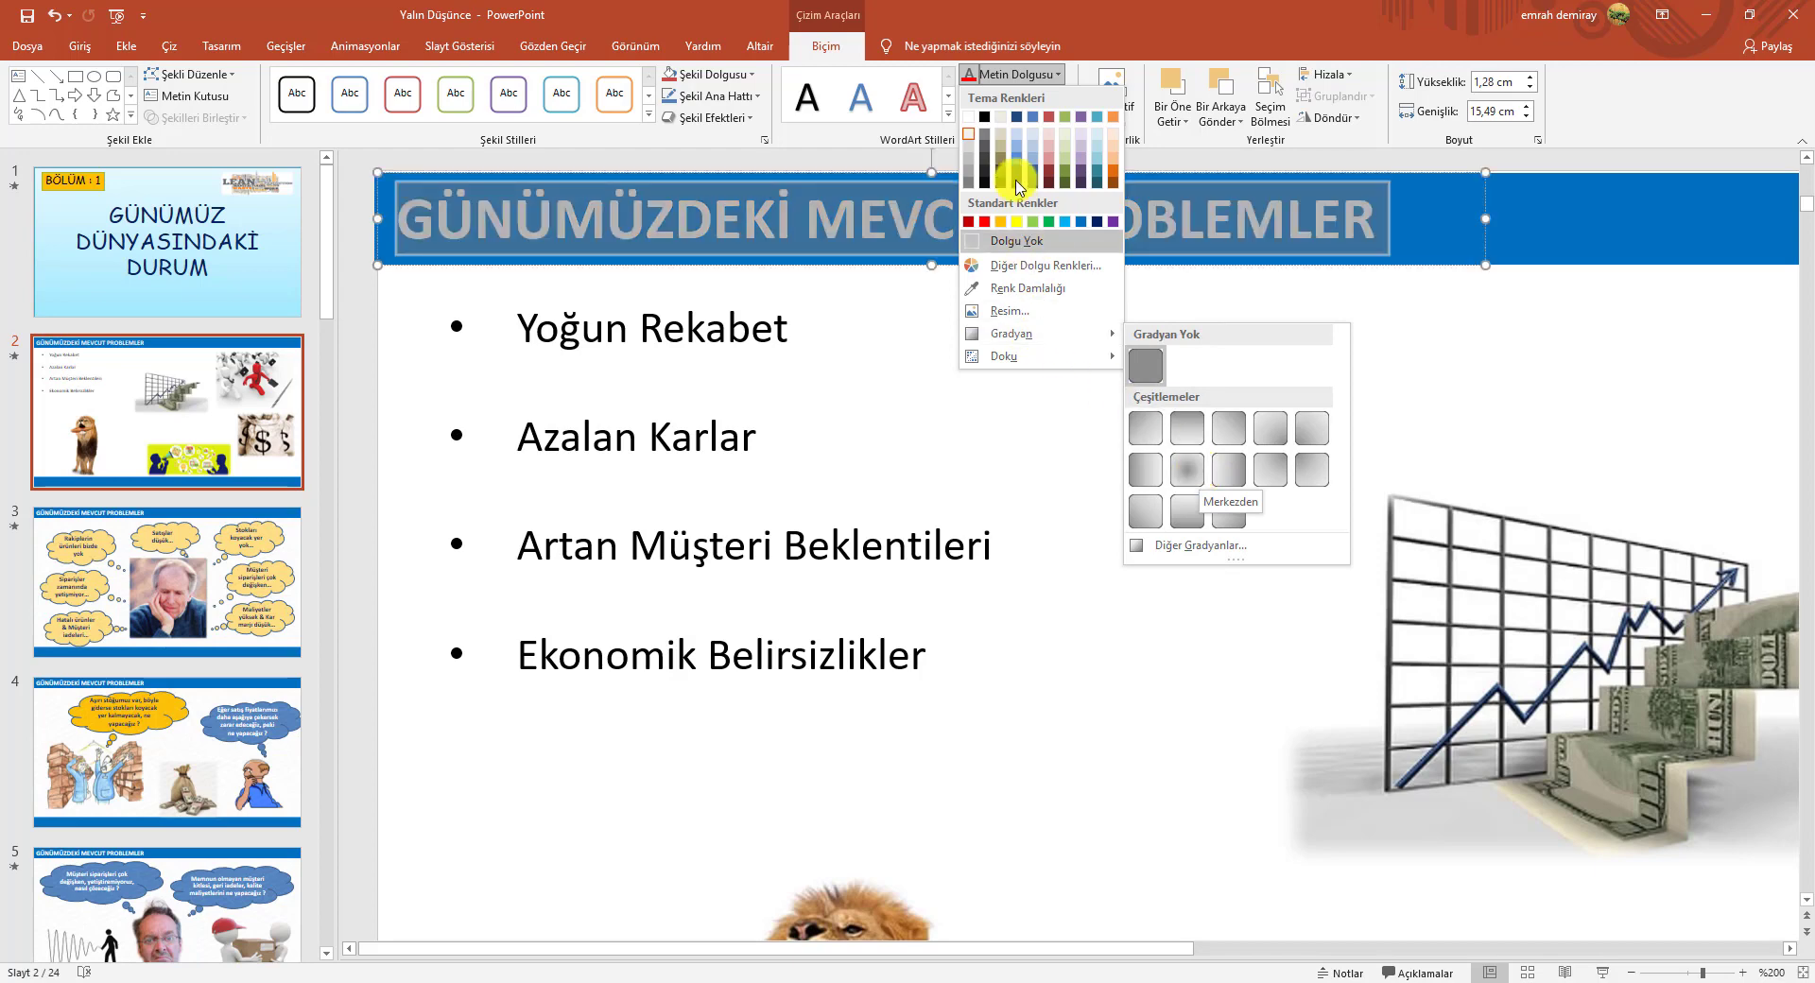
{"action": "left_click", "coordinate": [1073, 28]}
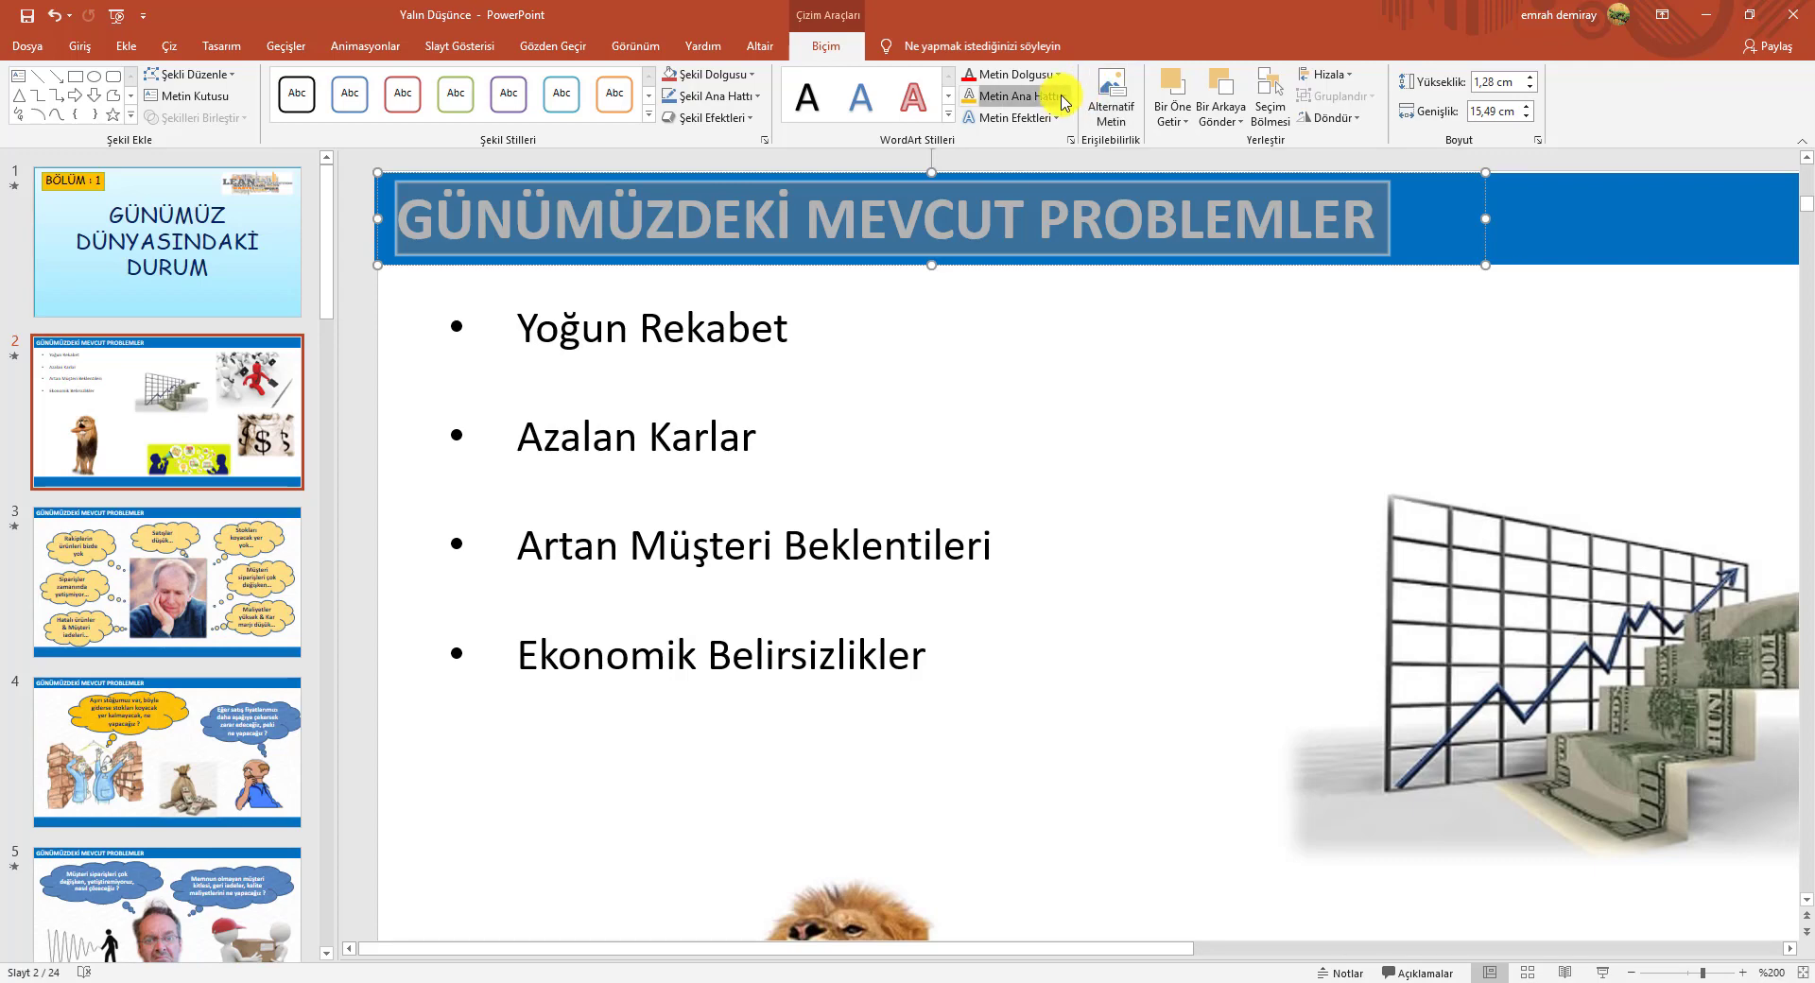
{"action": "left_click", "coordinate": [1062, 95]}
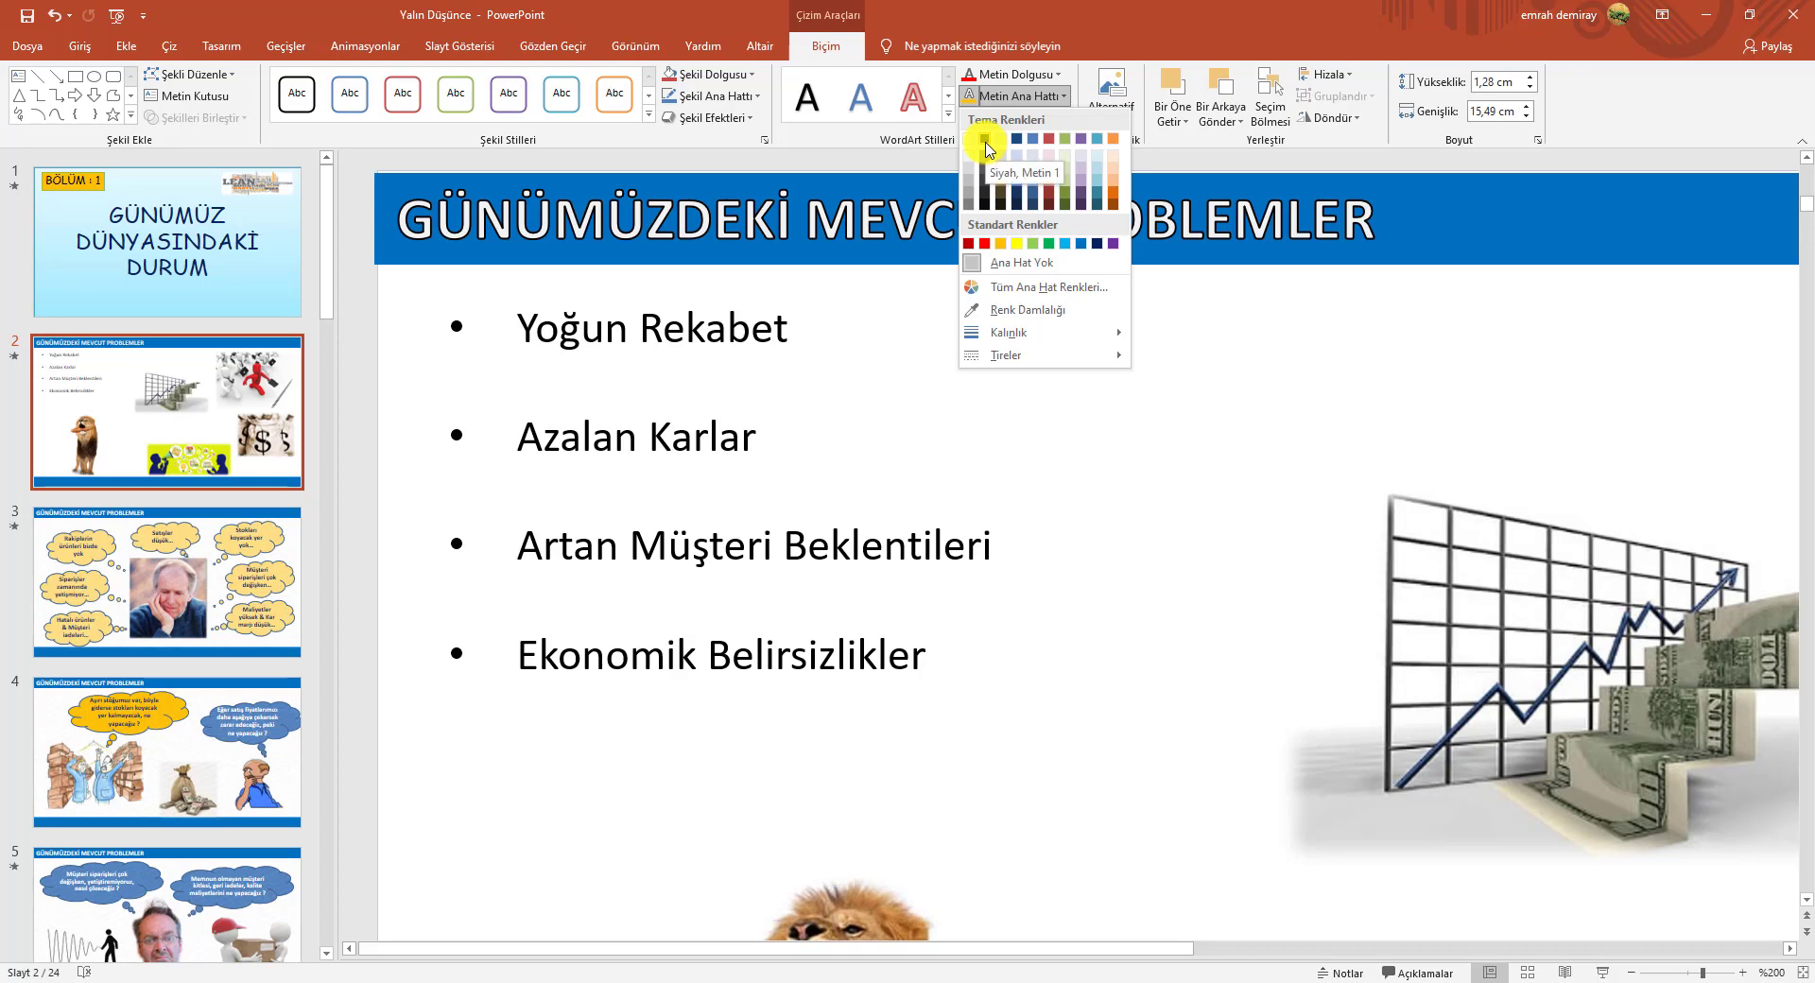
Give the title a Black, Text 1 text outline and preview slide 2 full screen.
{"action": "left_click", "coordinate": [985, 144]}
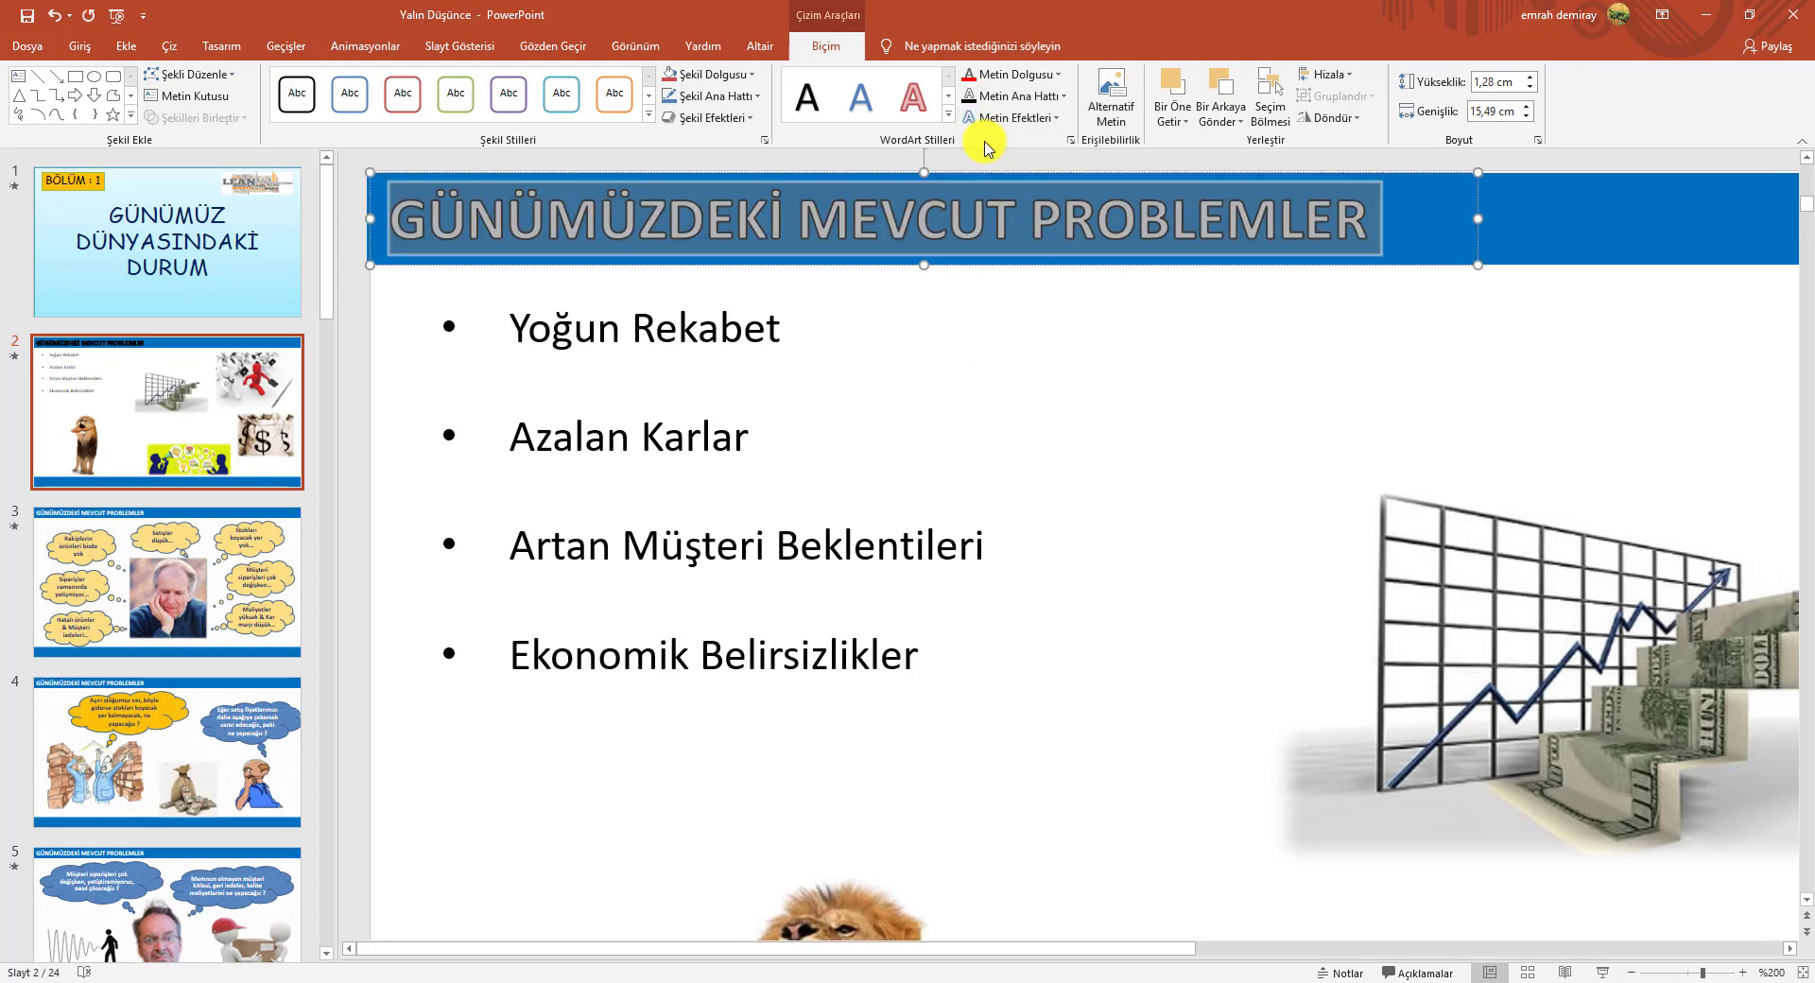
{"action": "left_click", "coordinate": [1603, 972]}
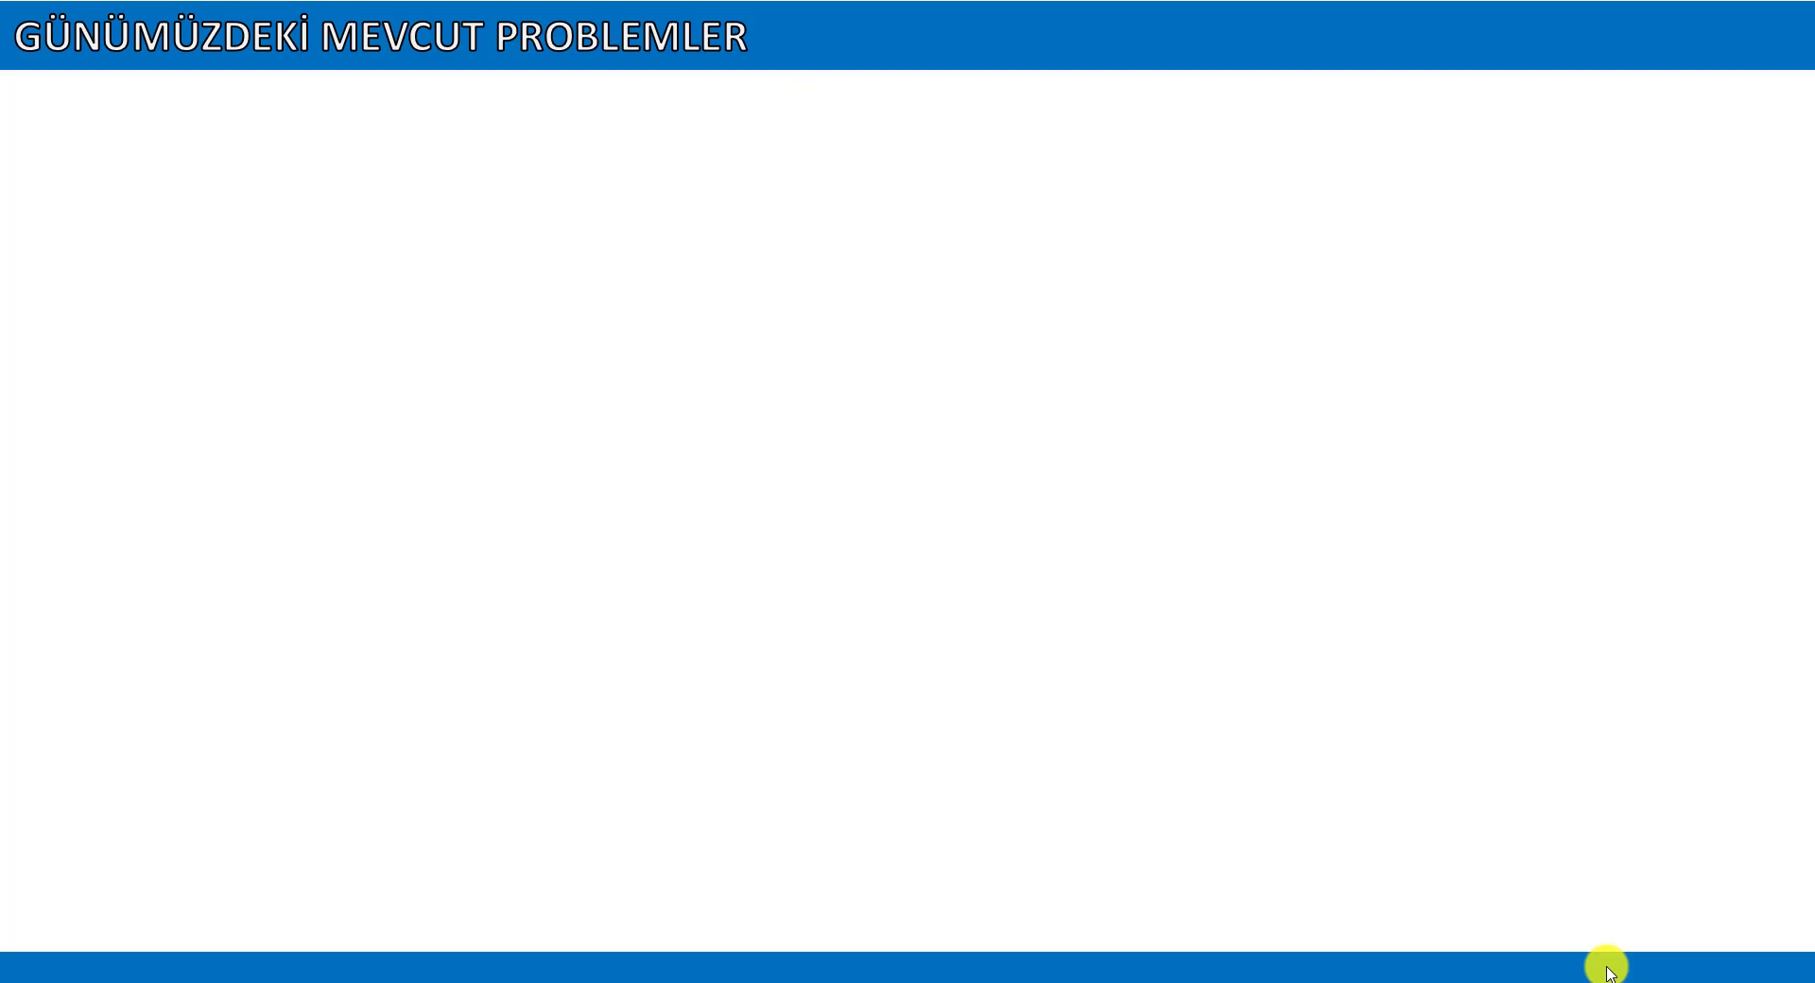
{"action": "key", "text": "Escape"}
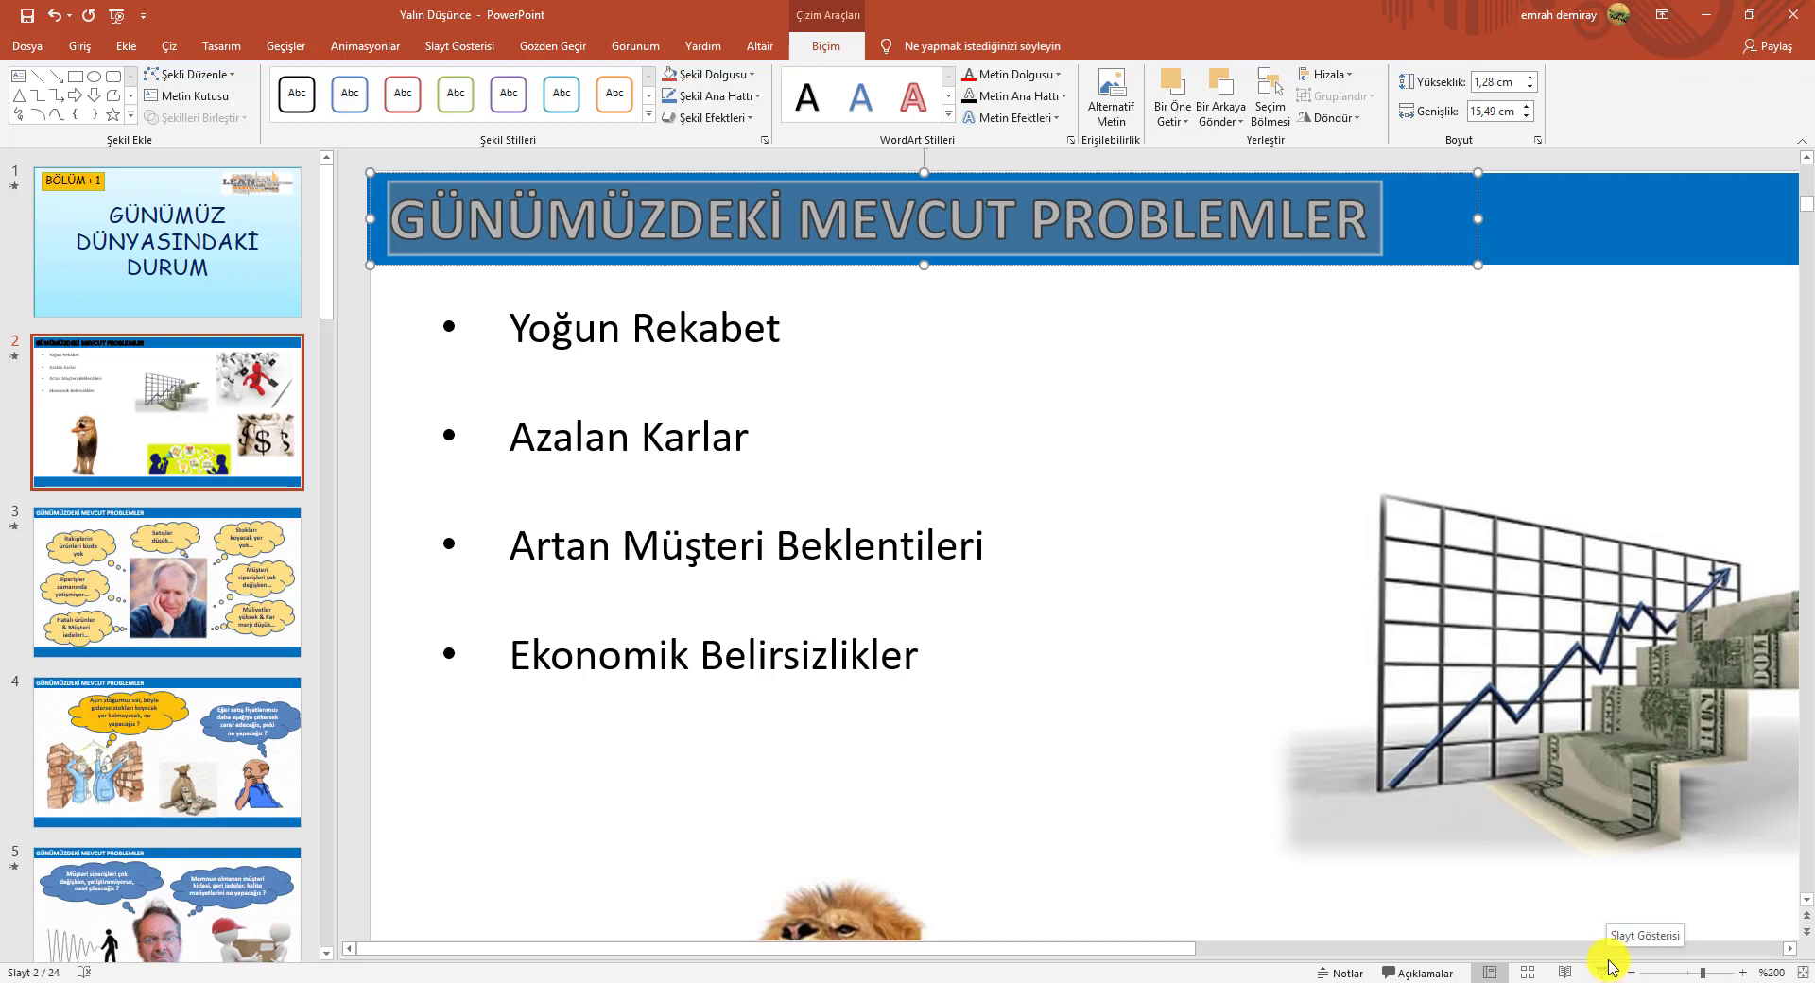
Enlarge the title to 28 pt and widen its box to keep it on one line.
{"action": "left_click", "coordinate": [81, 47]}
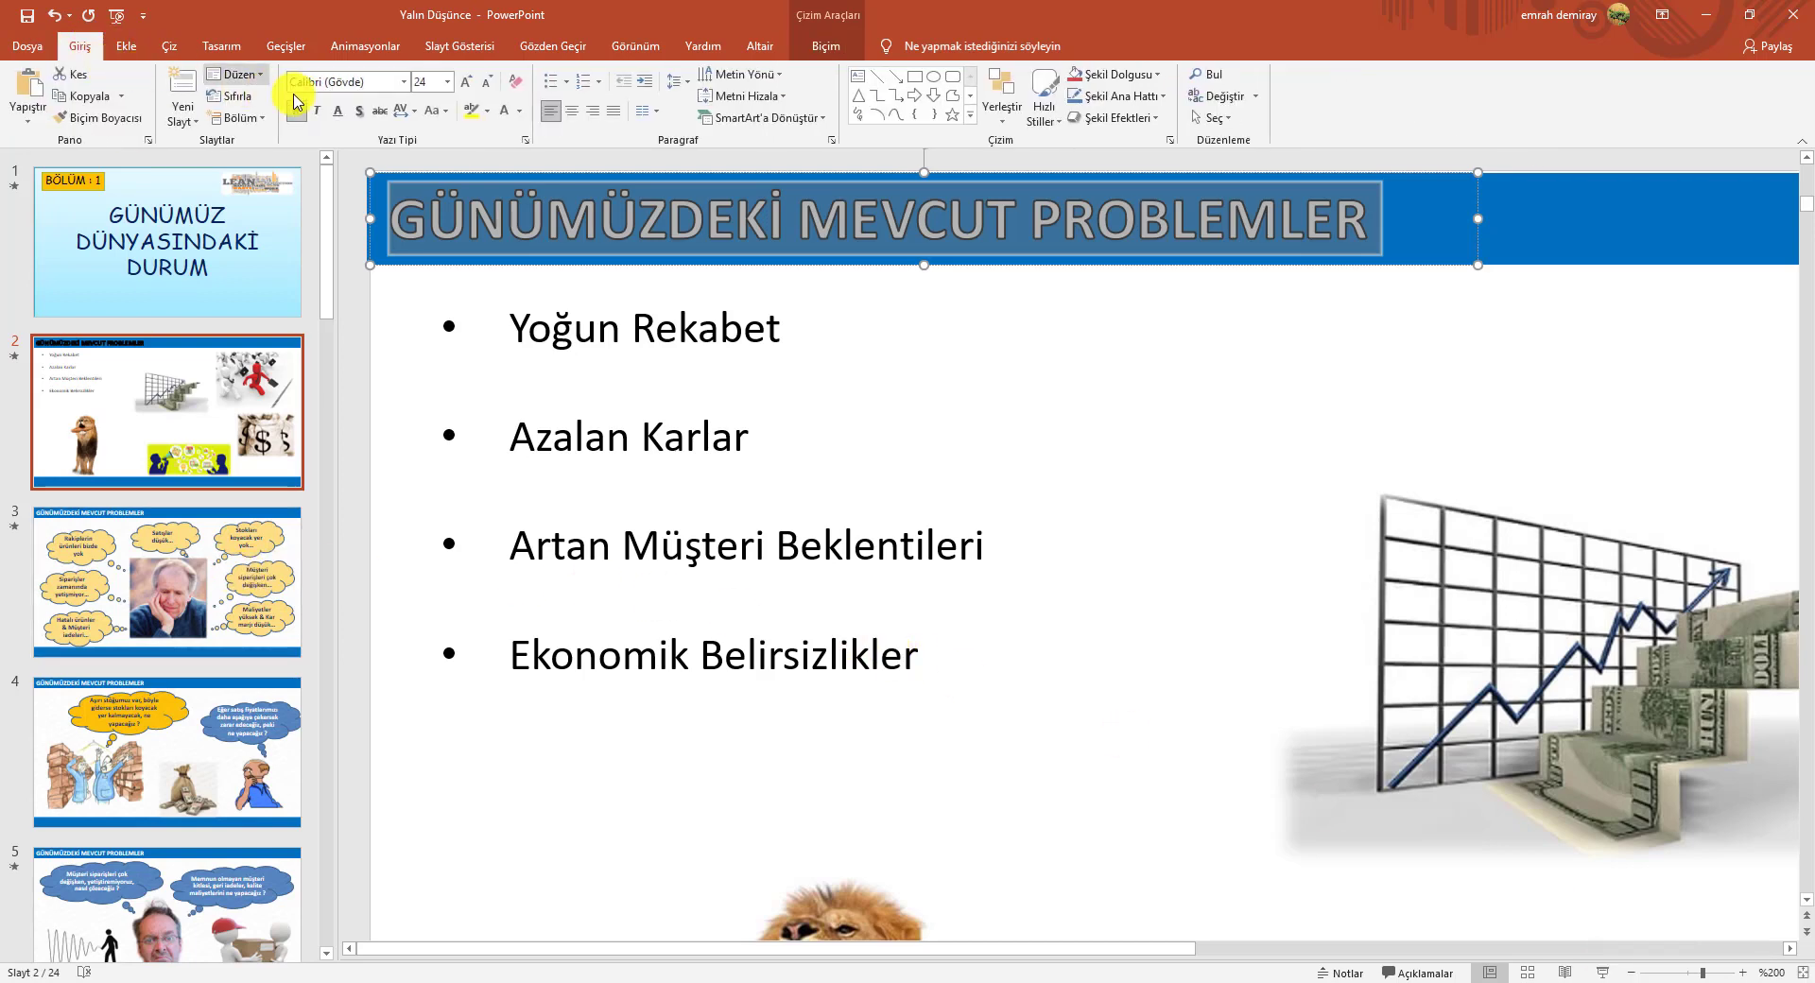
{"action": "left_click", "coordinate": [469, 85]}
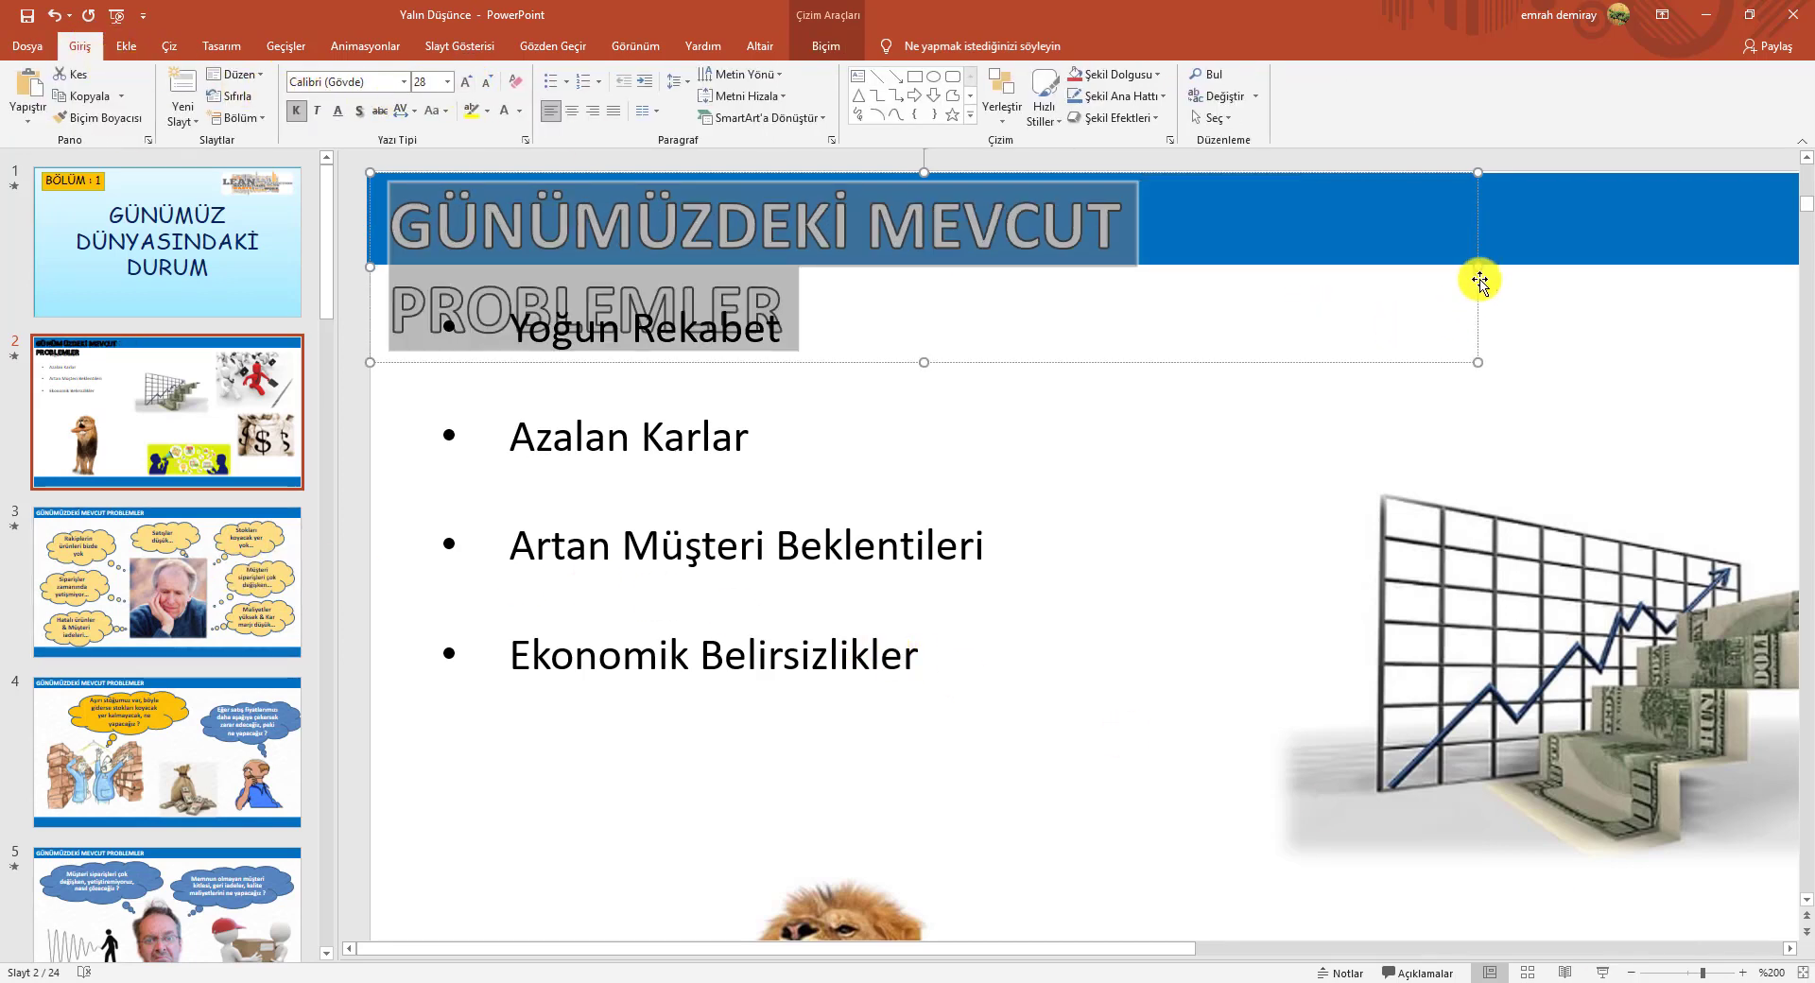
{"action": "left_click_drag", "start_coordinate": [1475, 267], "coordinate": [1629, 264]}
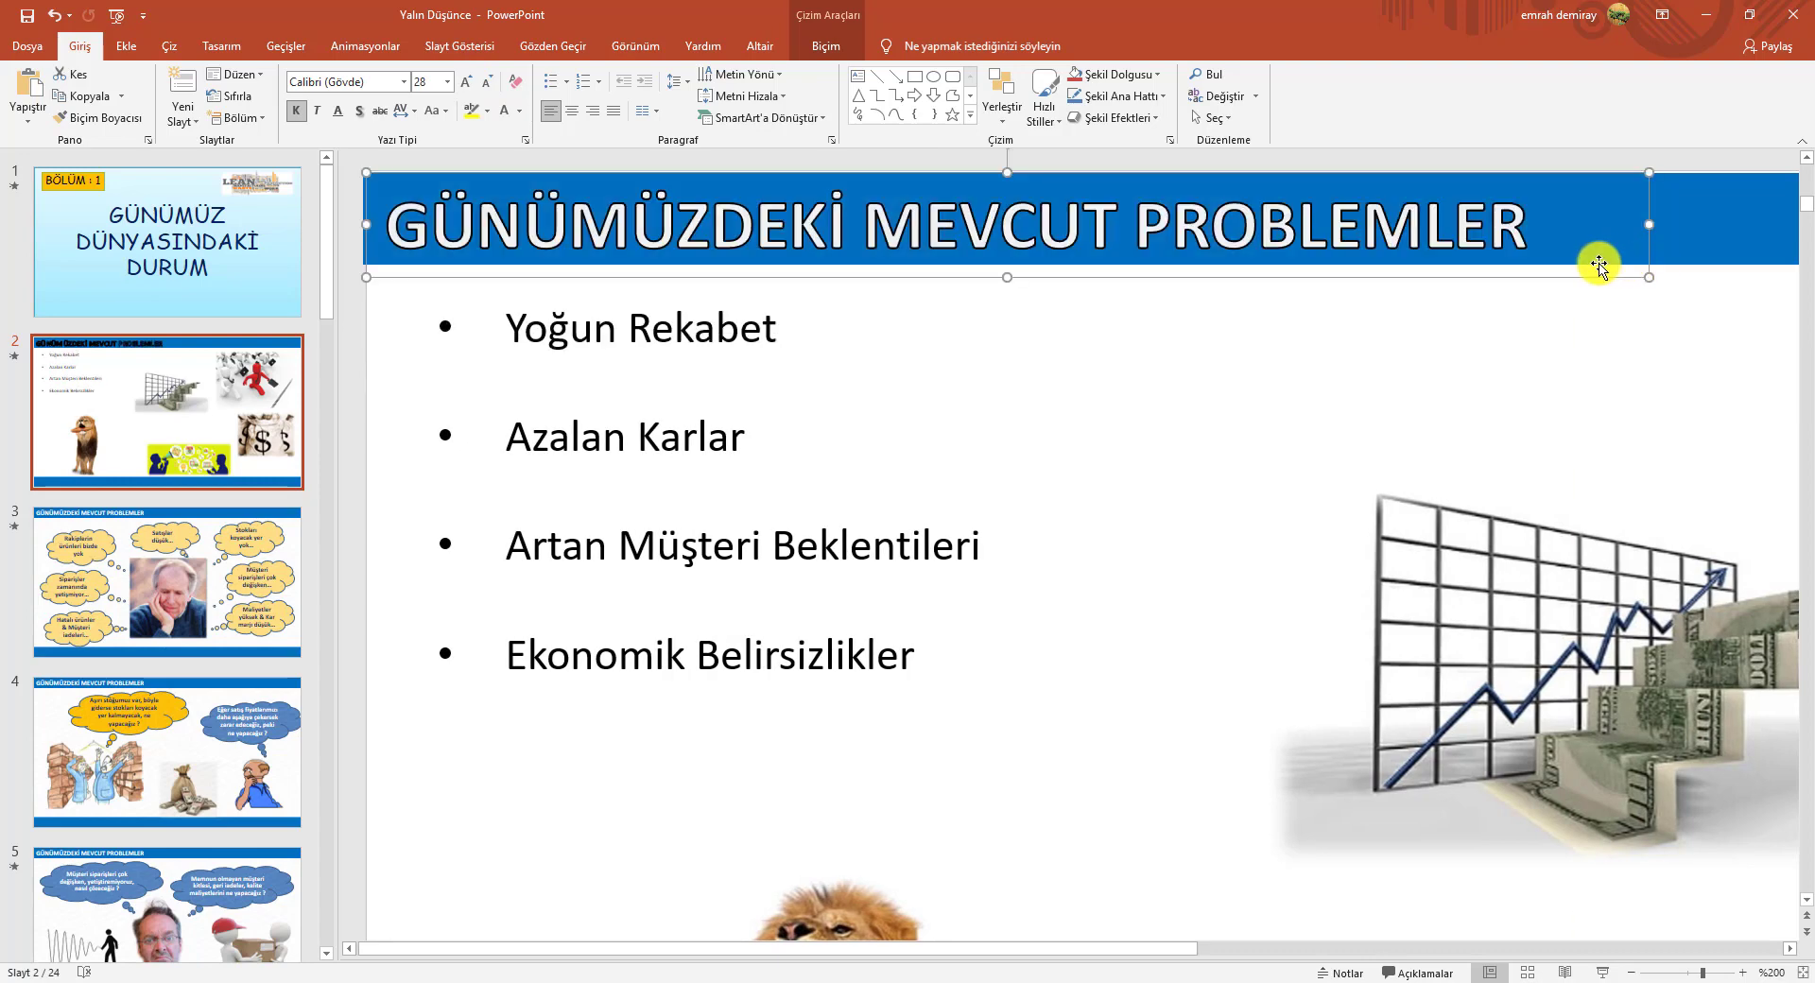
{"action": "left_click", "coordinate": [1601, 972]}
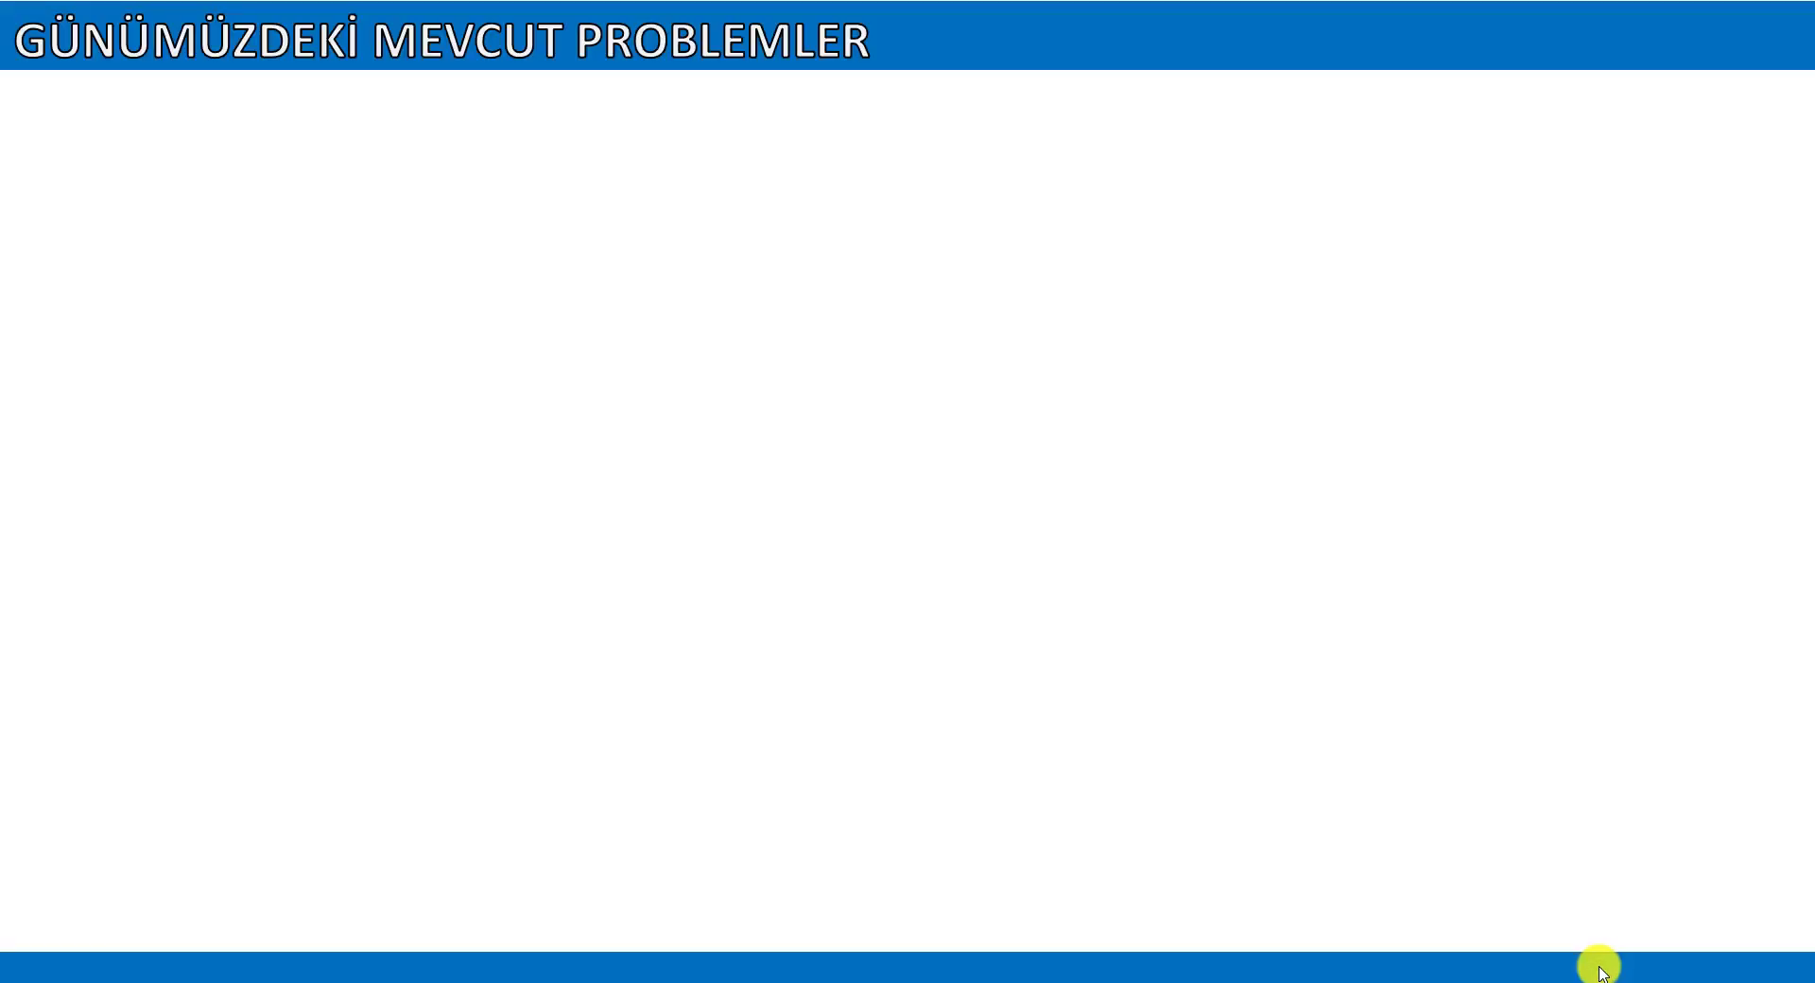
{"action": "key", "text": "Escape"}
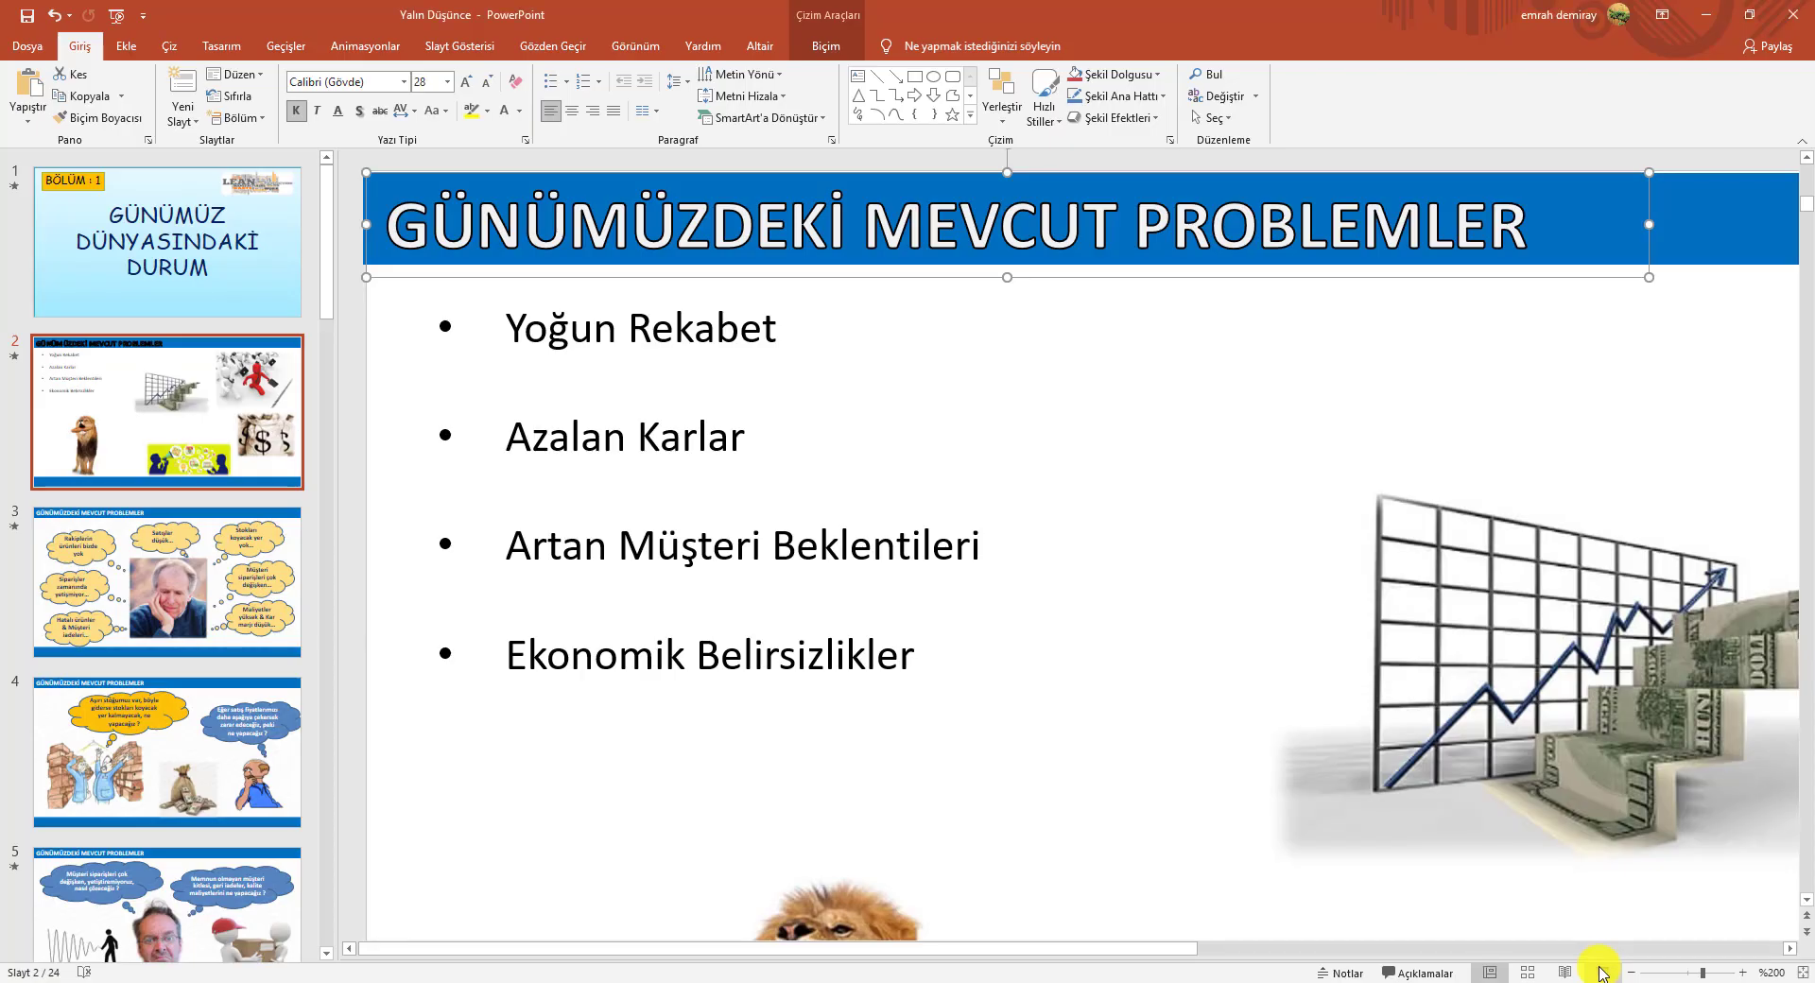
{"action": "right_click", "coordinate": [949, 241]}
{"action": "triple_click", "coordinate": [949, 240]}
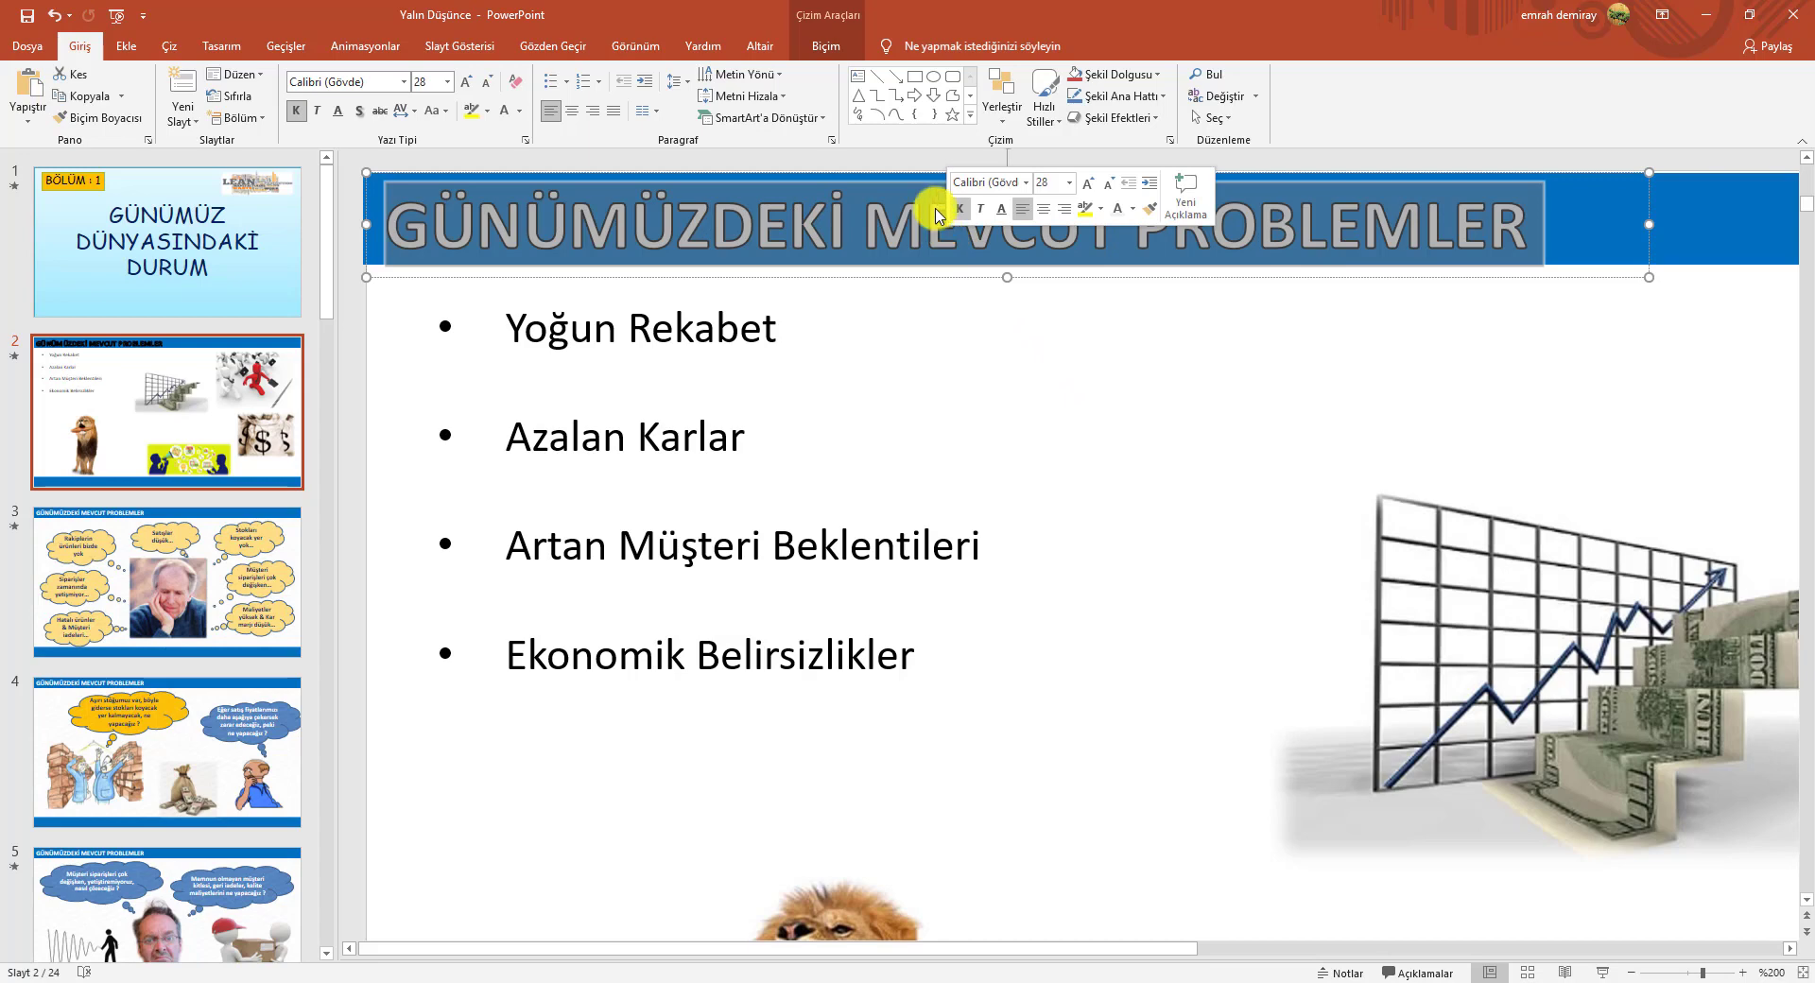
Set the title's outline weight to ½ pt and preview the slide full screen.
{"action": "left_click", "coordinate": [826, 47]}
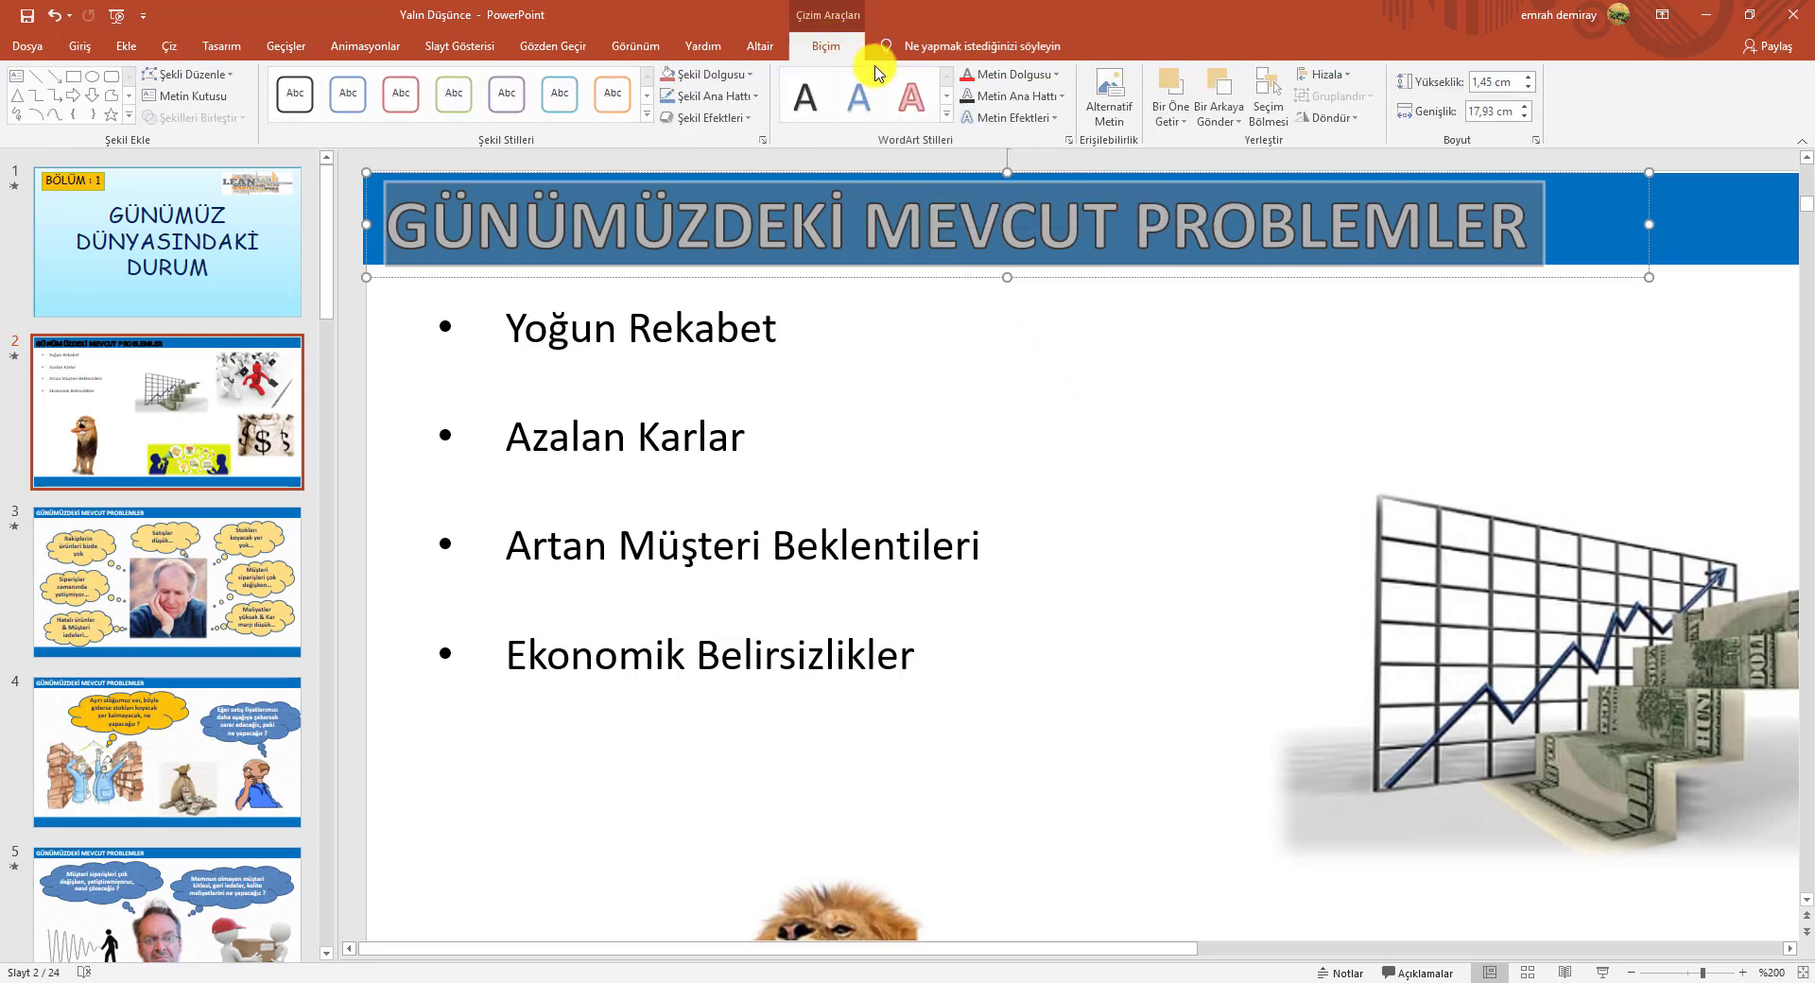
{"action": "left_click", "coordinate": [1060, 97]}
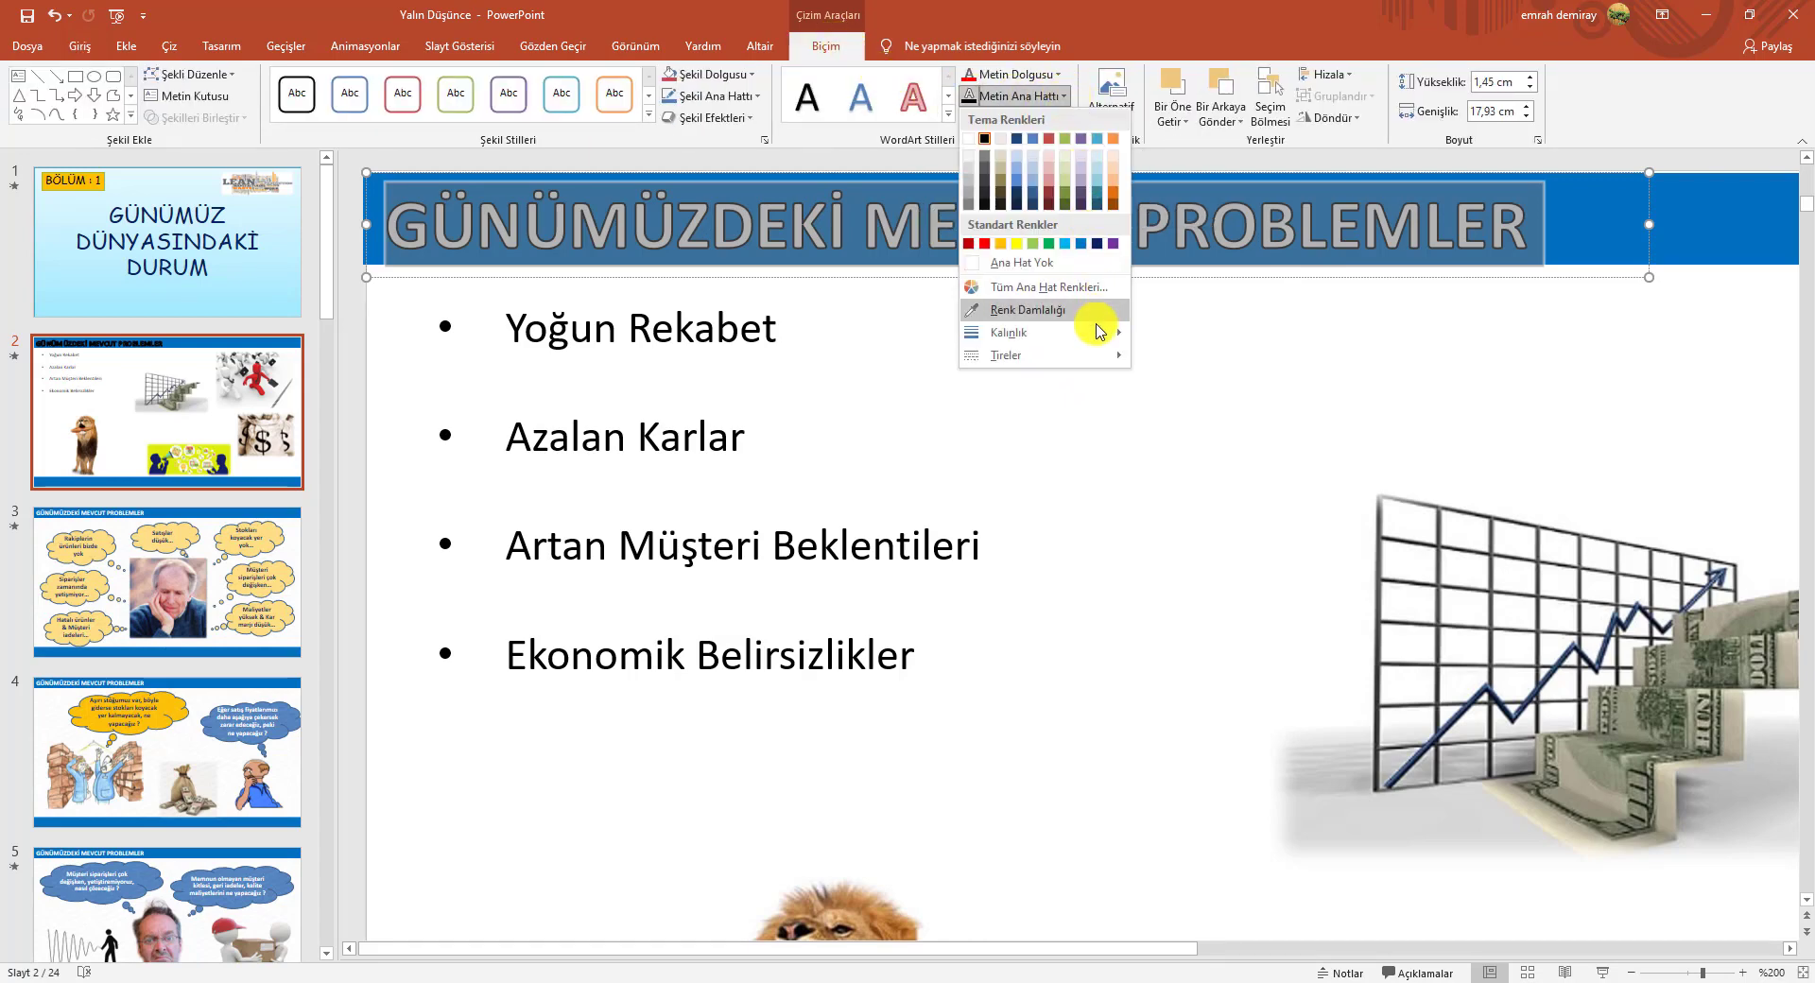
{"action": "mouse_move", "coordinate": [1097, 339]}
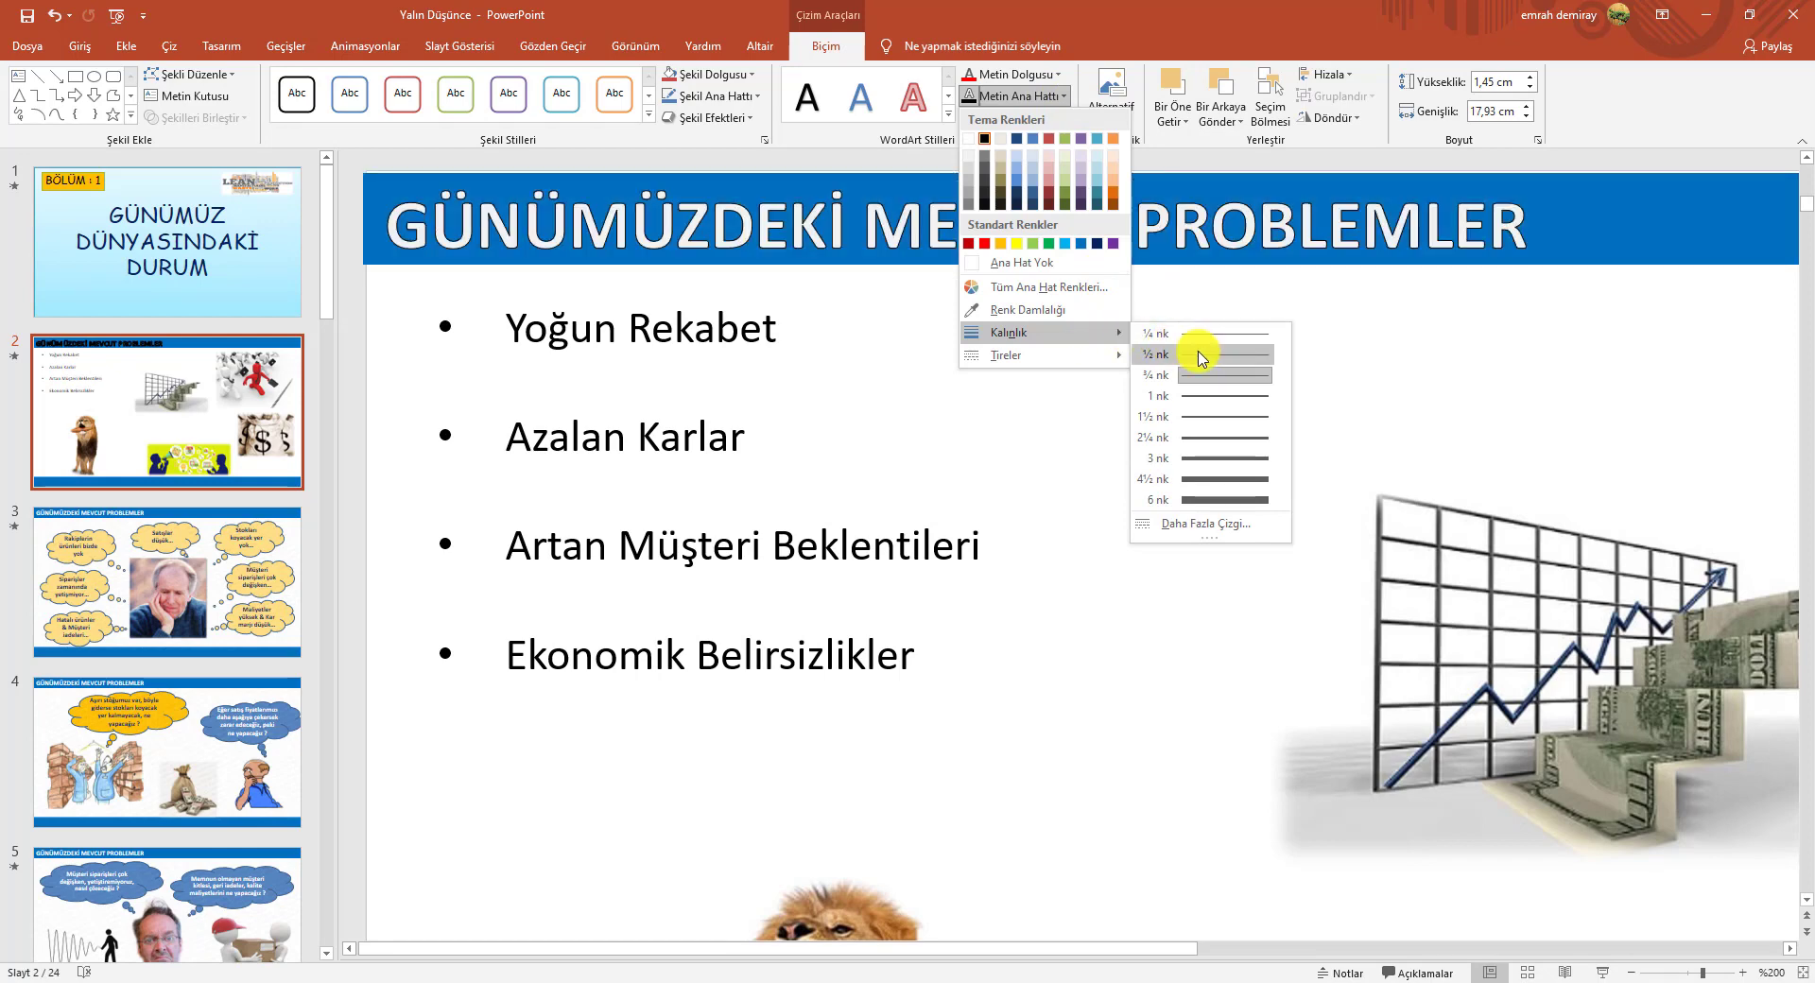
{"action": "left_click", "coordinate": [1198, 357]}
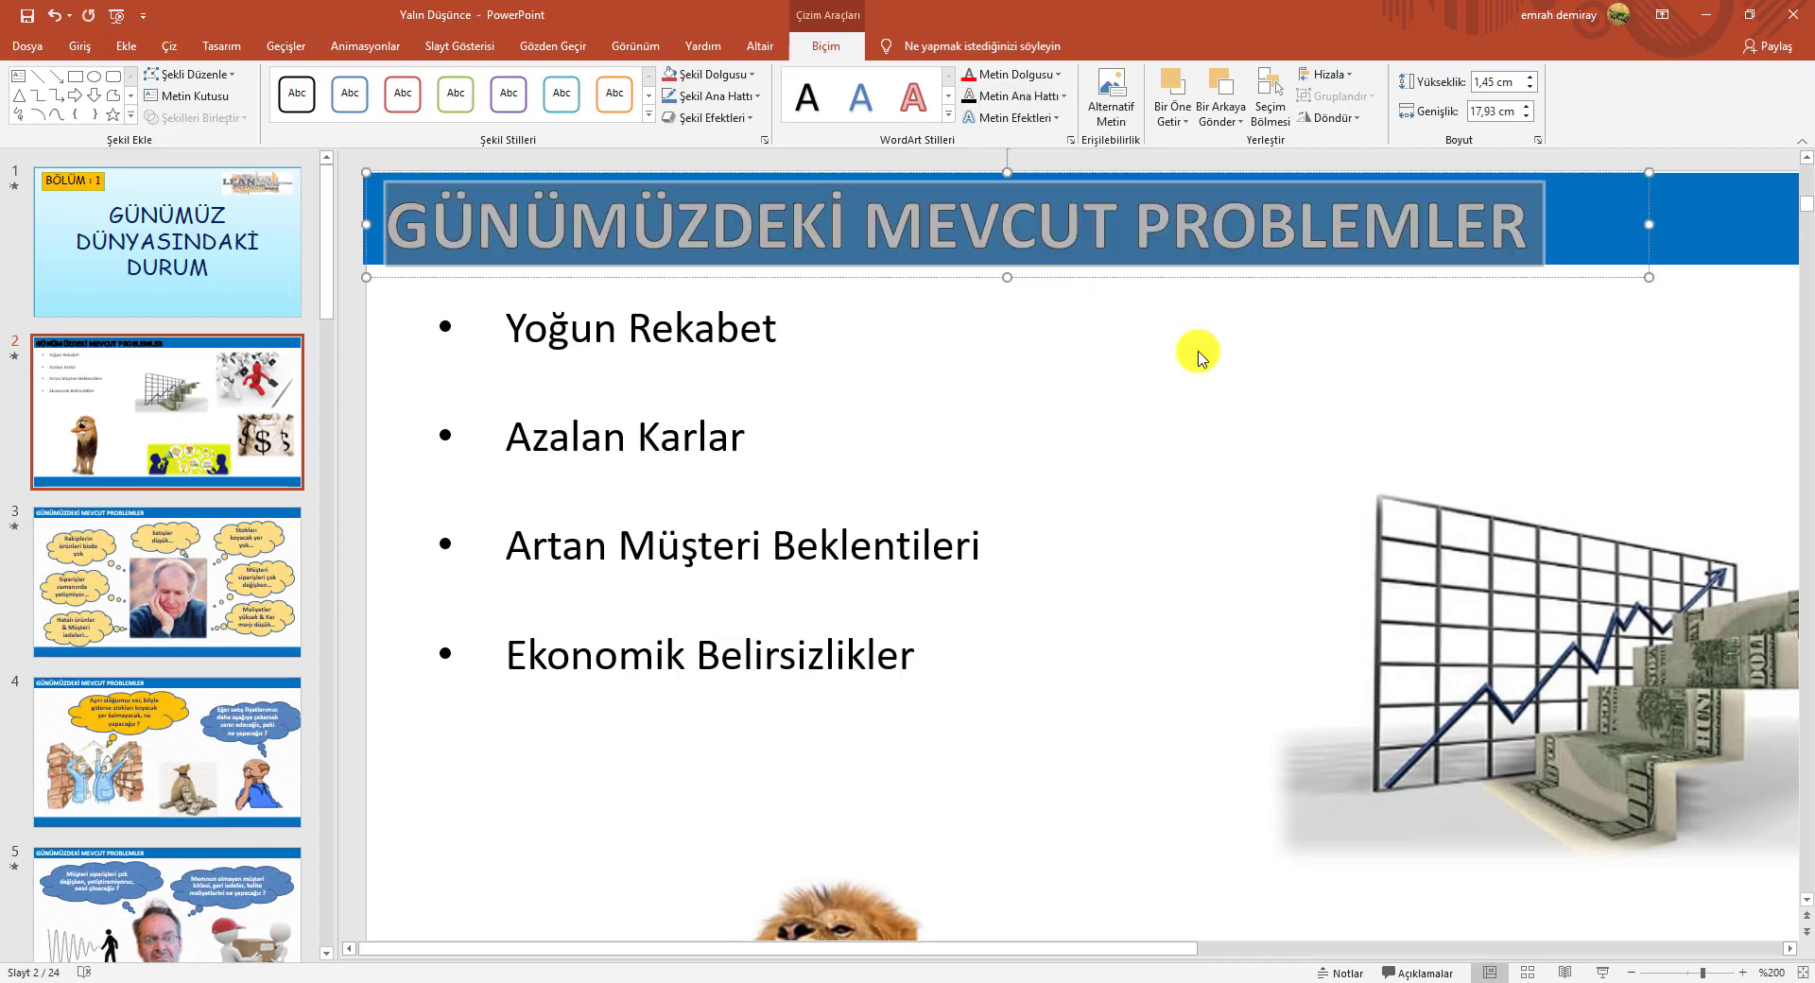
{"action": "left_click", "coordinate": [1597, 974]}
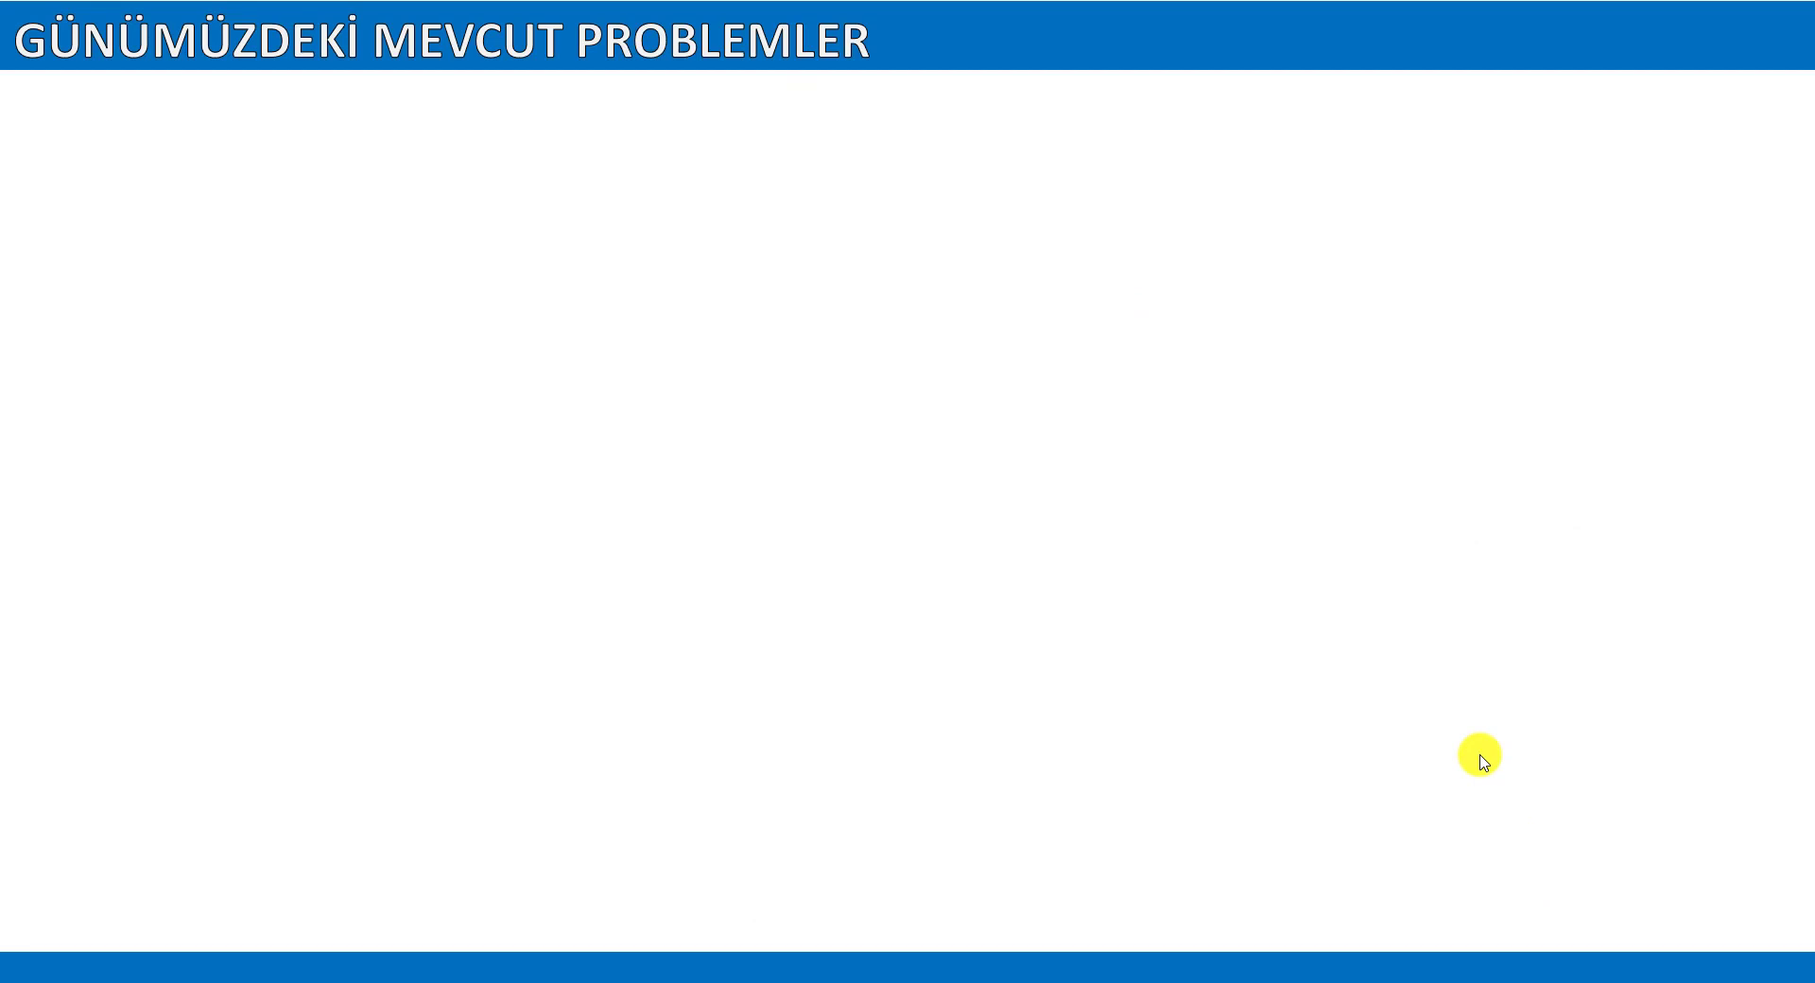
{"action": "key", "text": "Escape"}
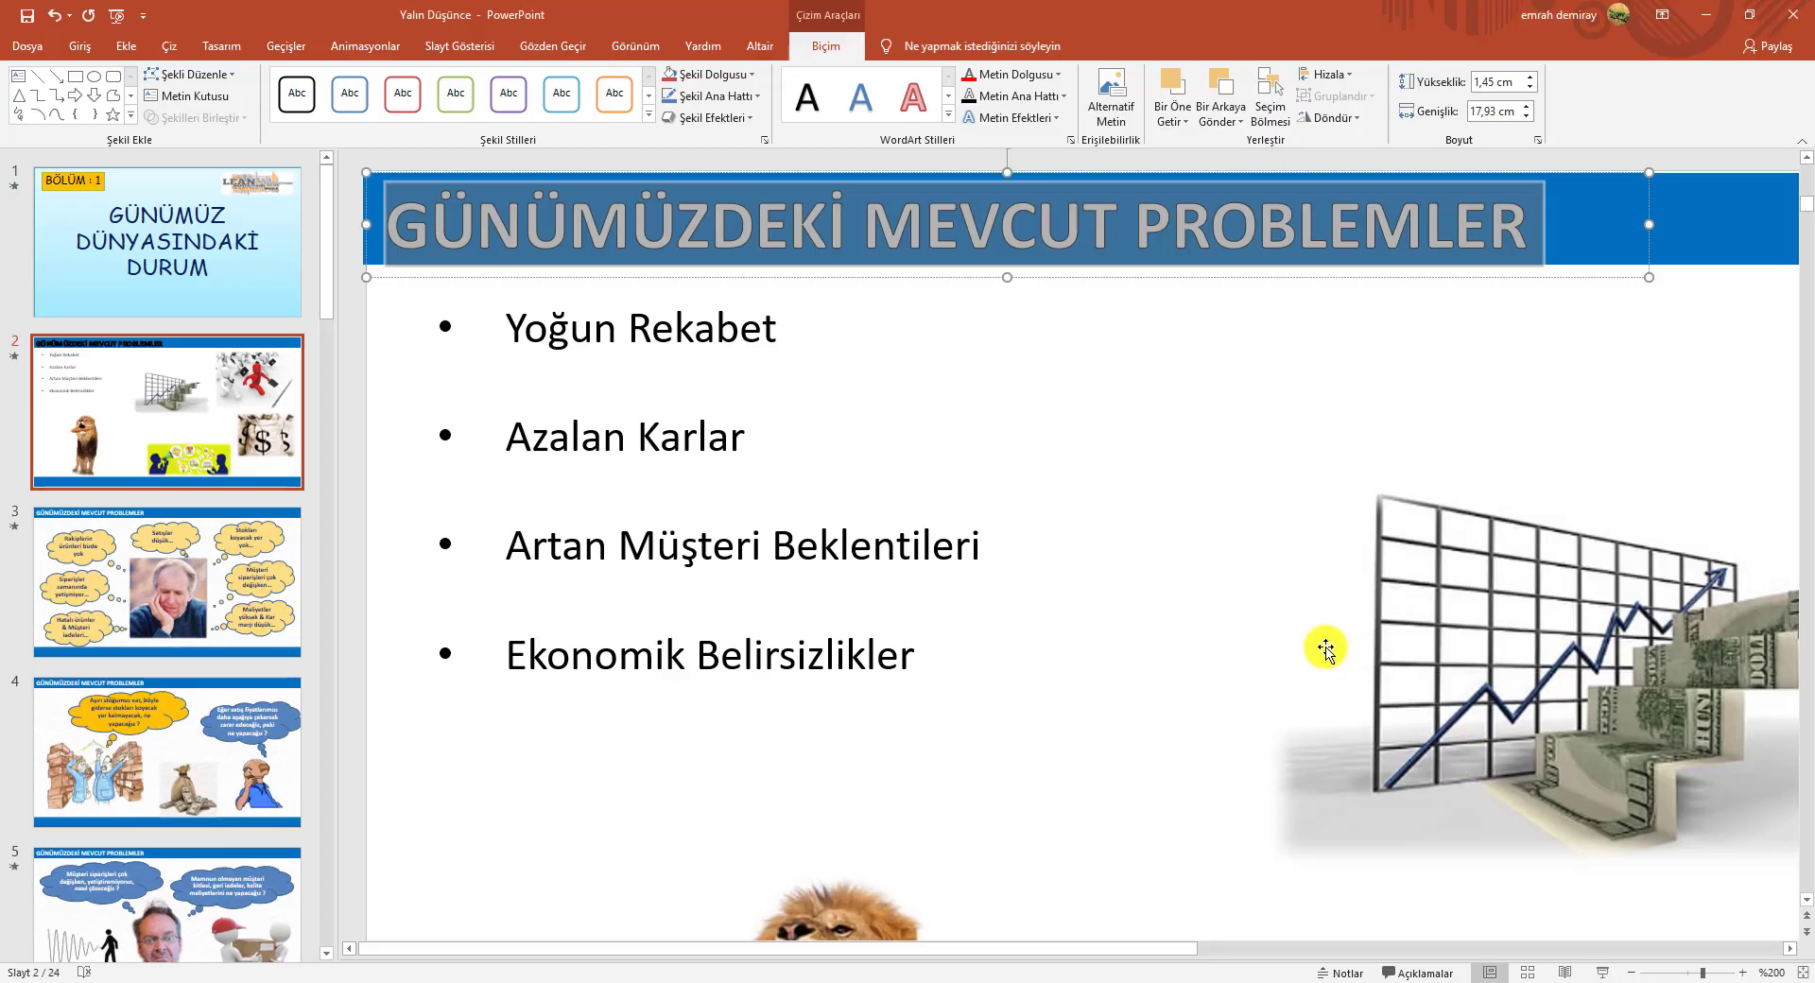
Make the four bullets bold at 20 pt and narrow their box to sit beside the chart.
{"action": "scroll", "coordinate": [1150, 547], "scroll_direction": "down", "scroll_amount": 5, "text": "ctrl"}
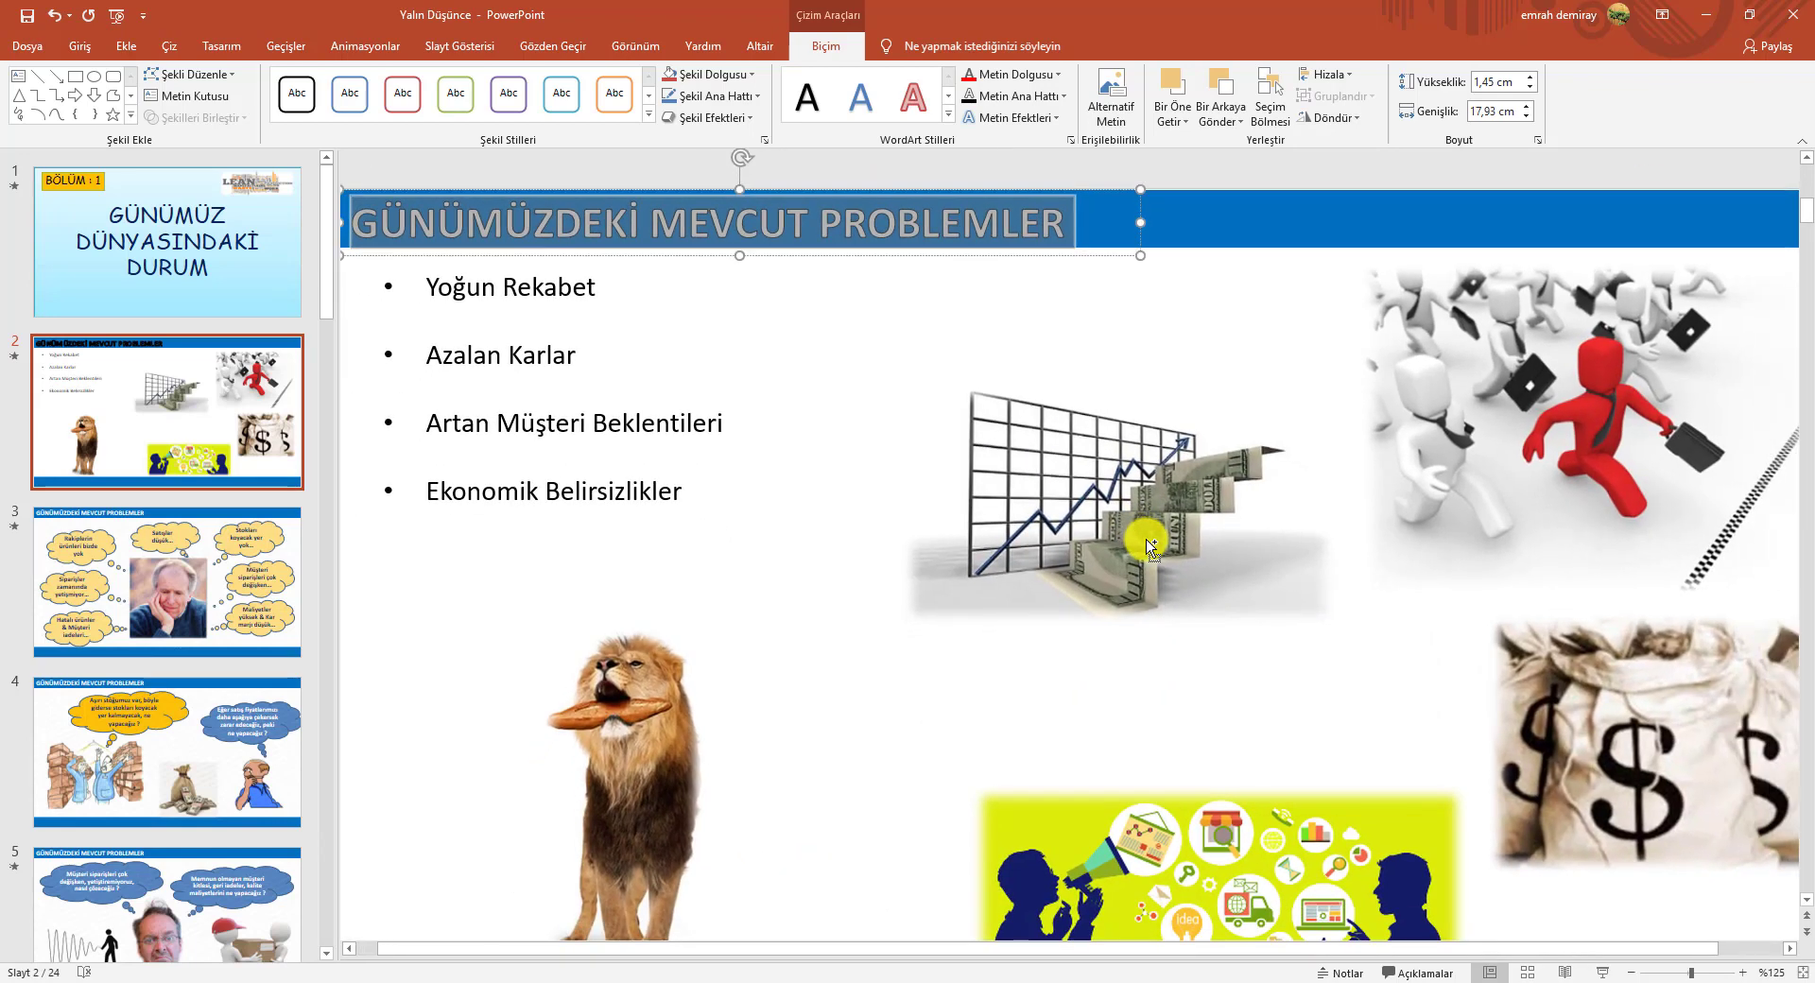
{"action": "scroll", "coordinate": [1151, 546], "scroll_direction": "down", "scroll_amount": 1, "text": "ctrl"}
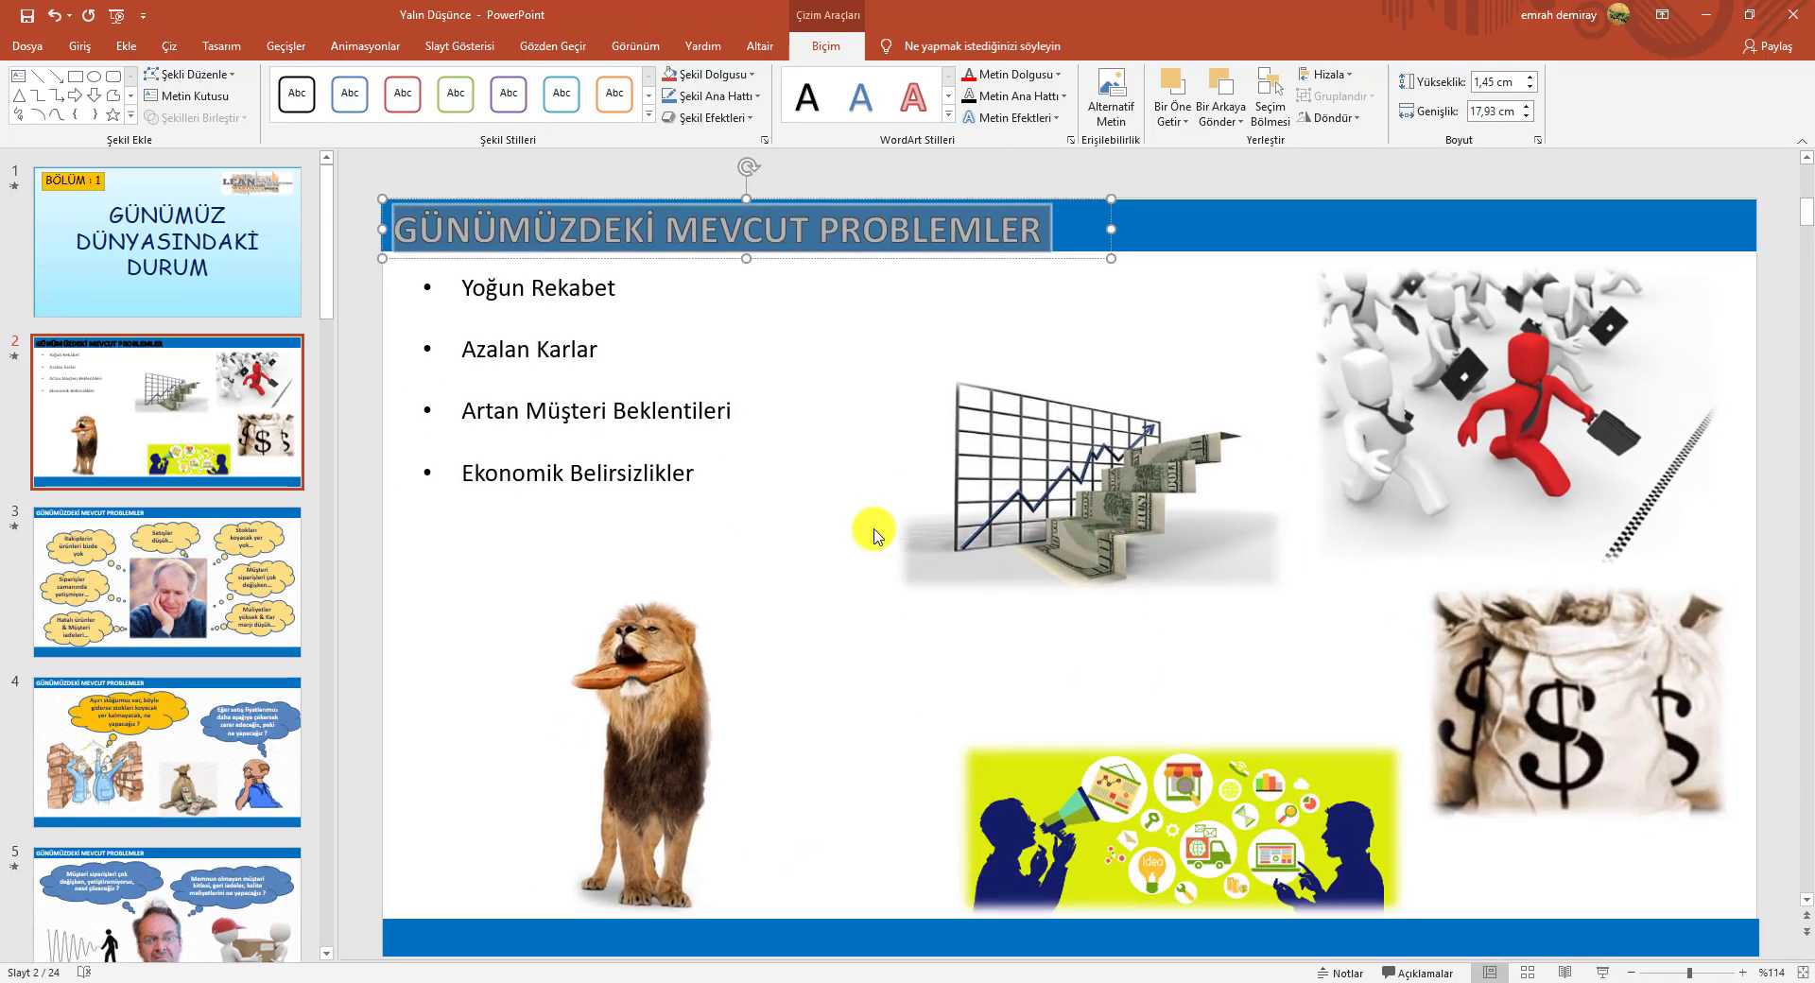
{"action": "left_click", "coordinate": [629, 471]}
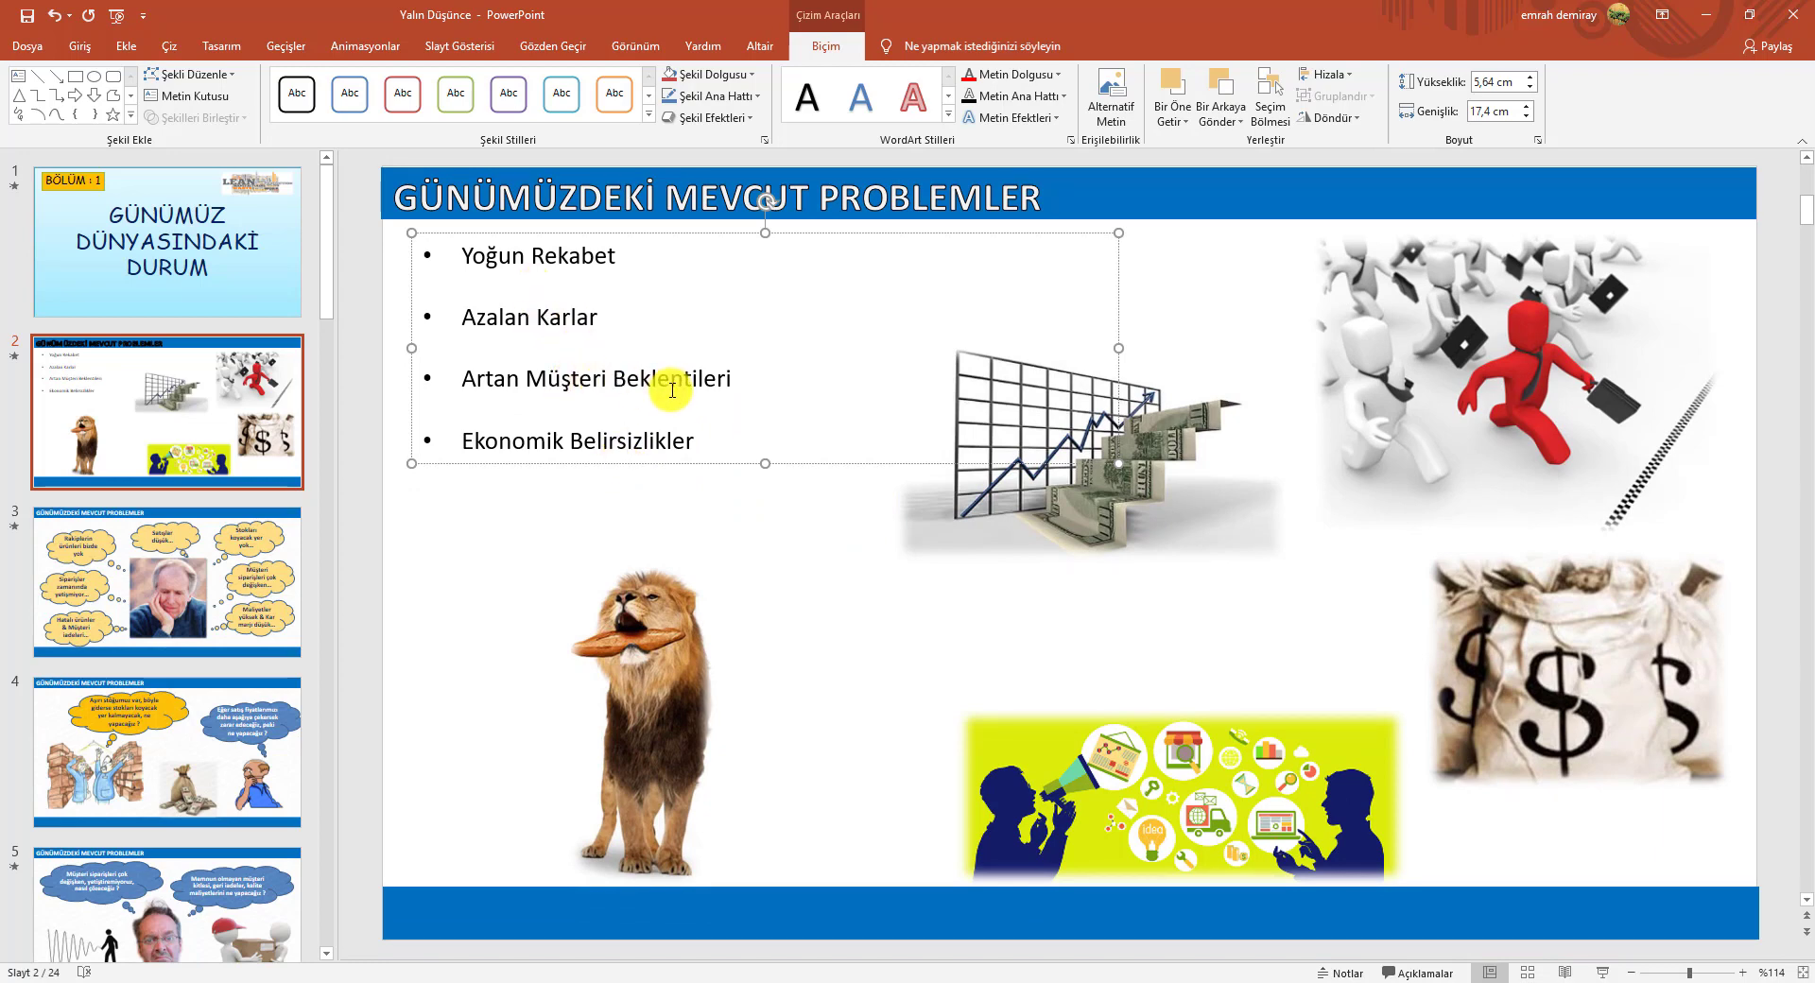
{"action": "left_click", "coordinate": [667, 463]}
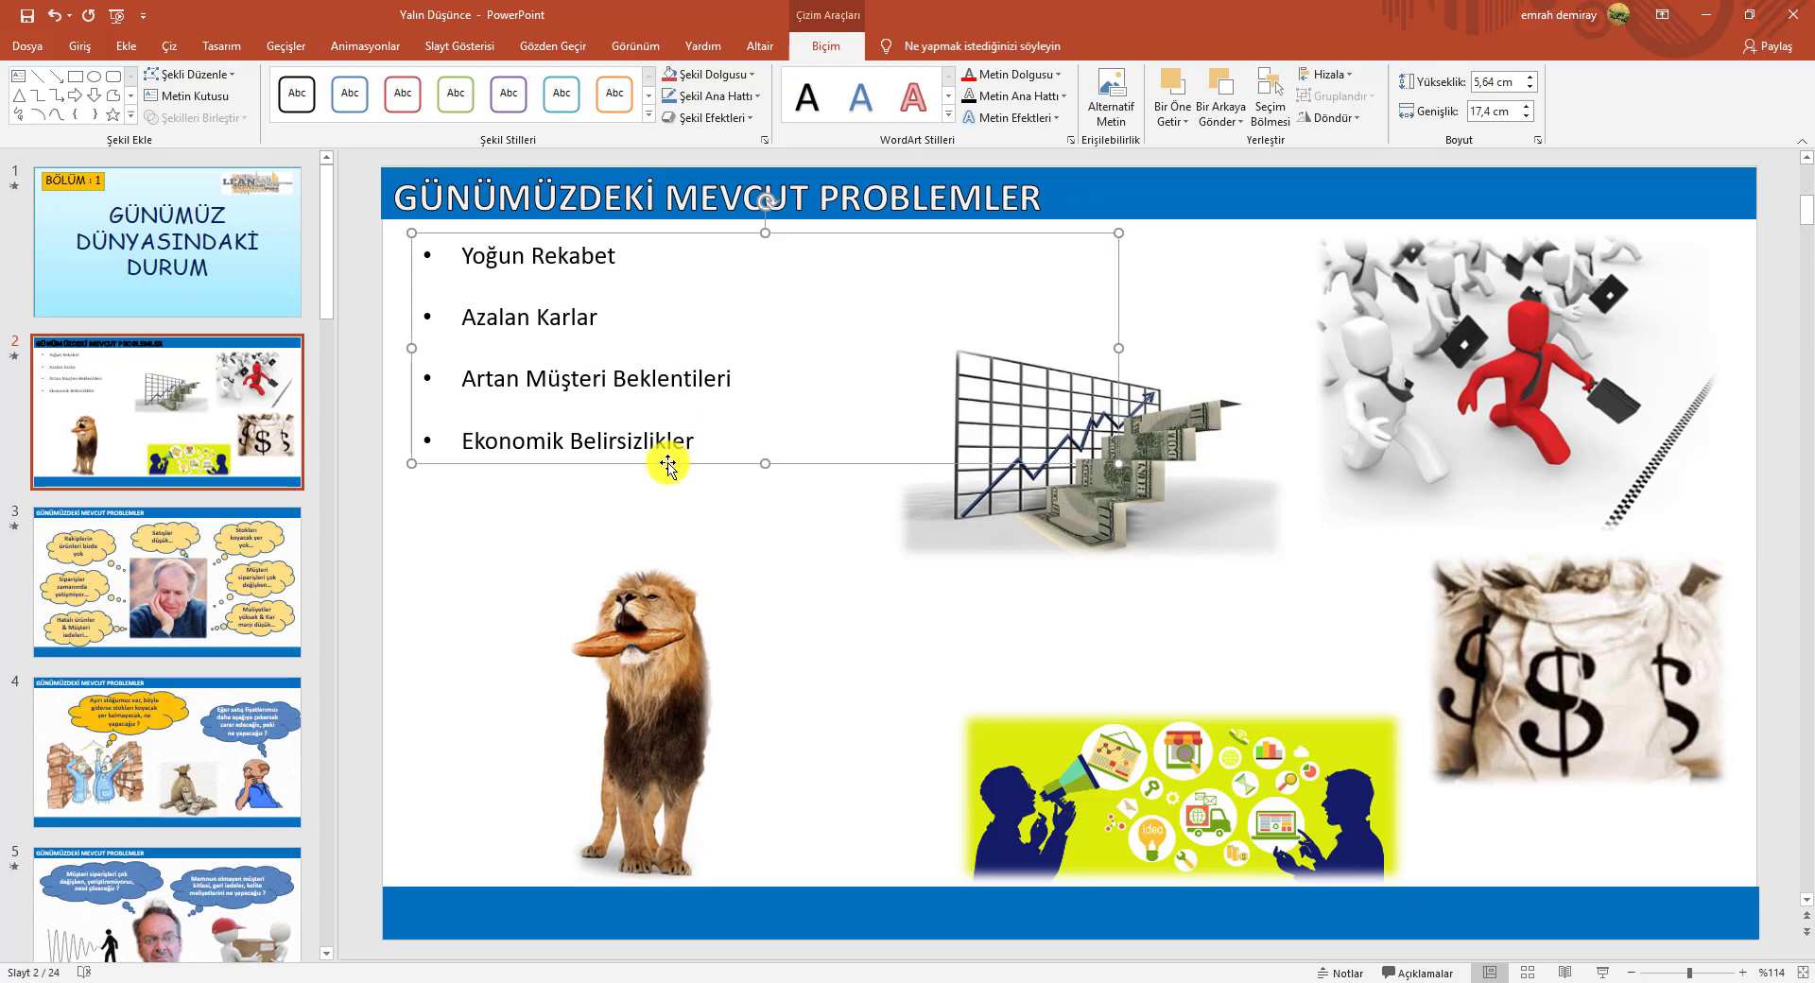
{"action": "left_click", "coordinate": [82, 49]}
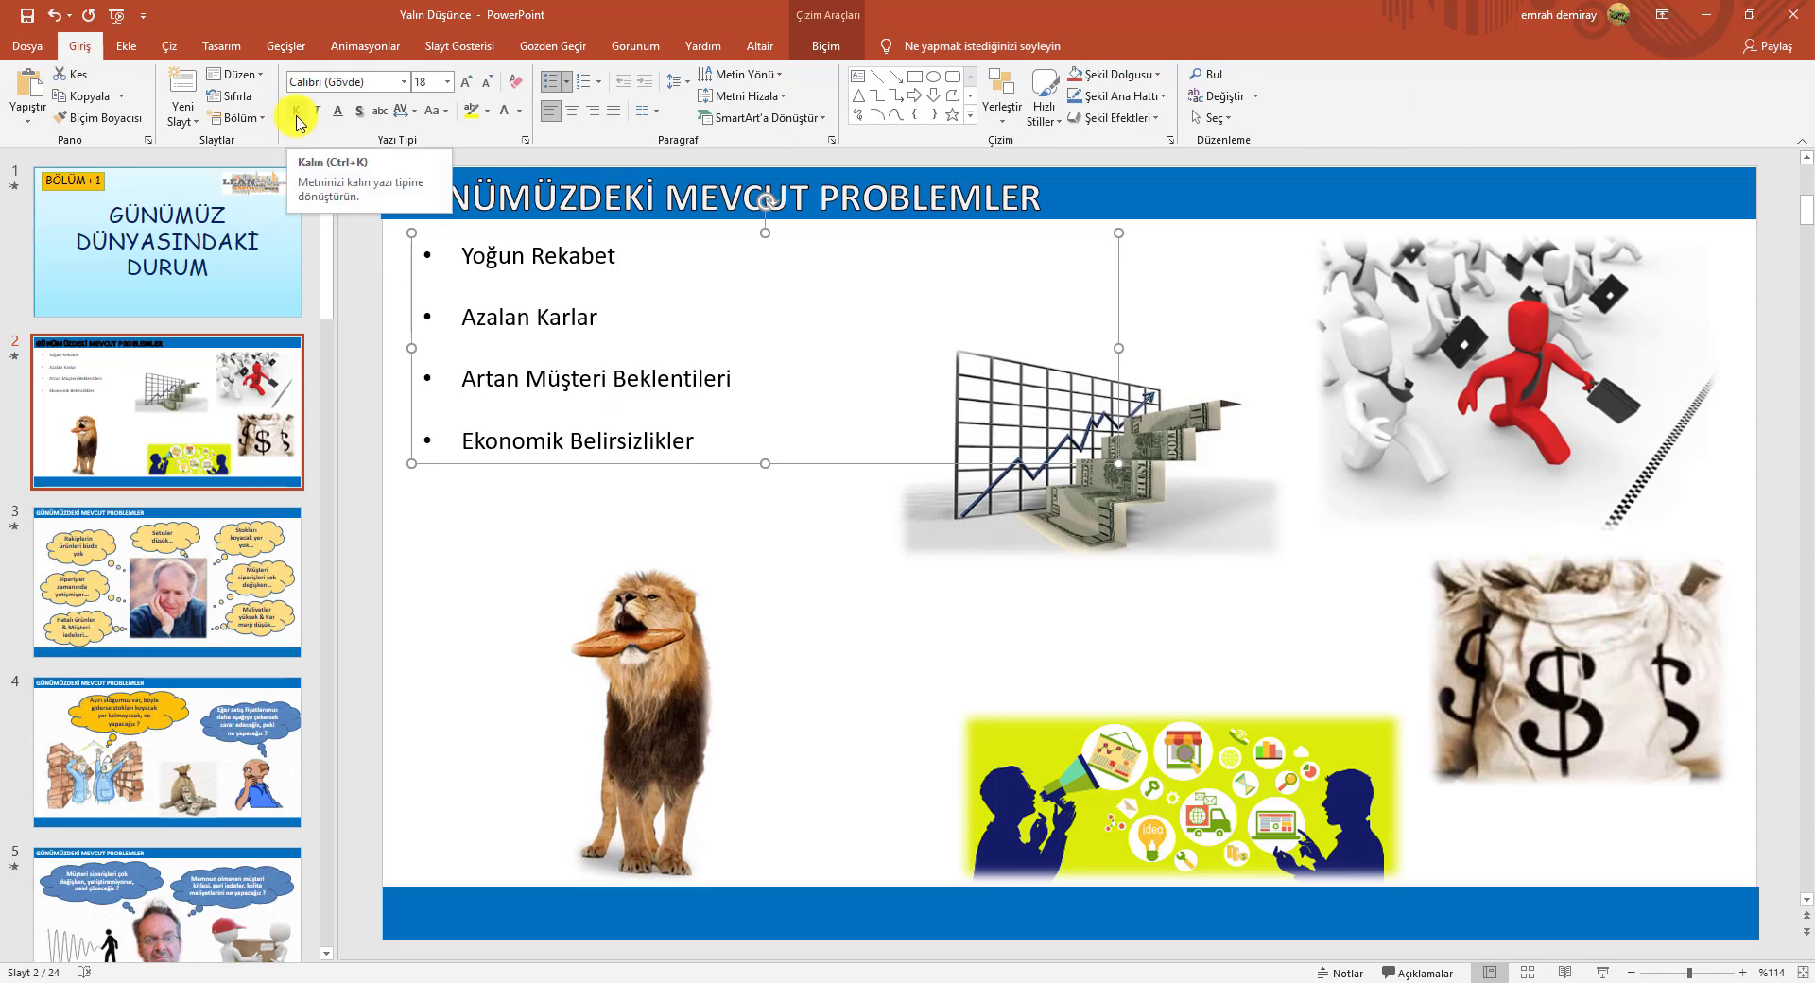
{"action": "left_click", "coordinate": [296, 117]}
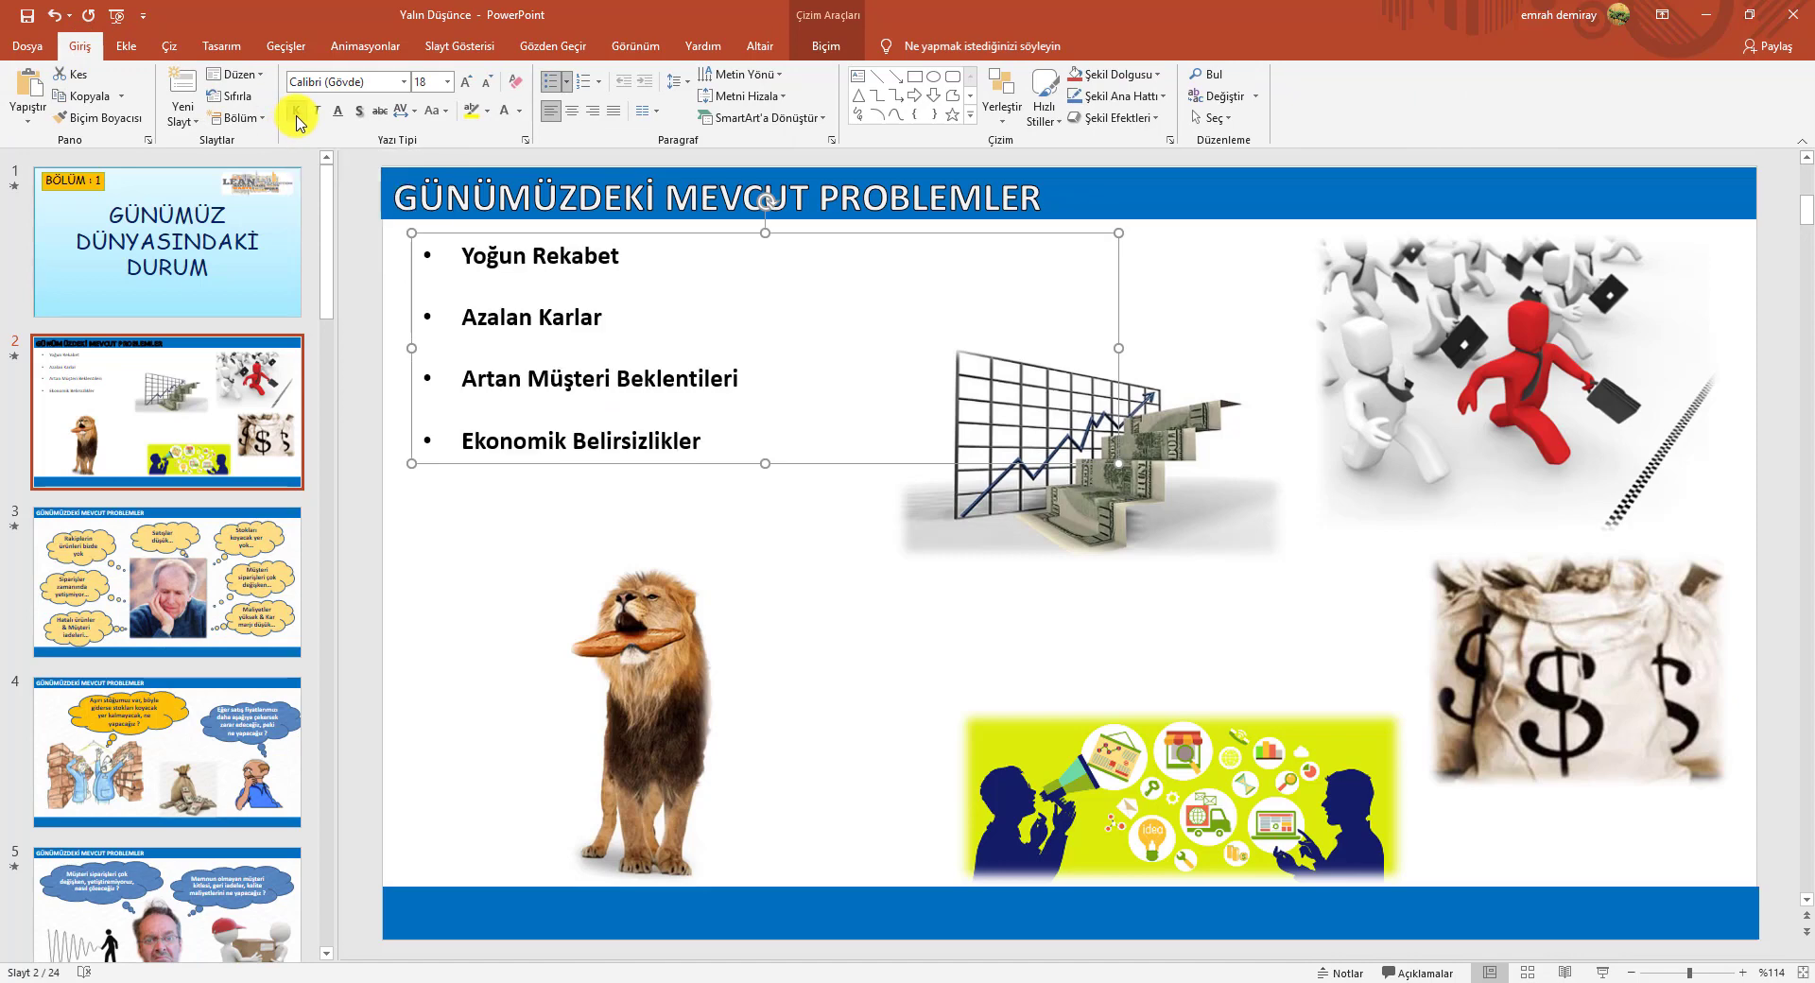
{"action": "left_click", "coordinate": [467, 82]}
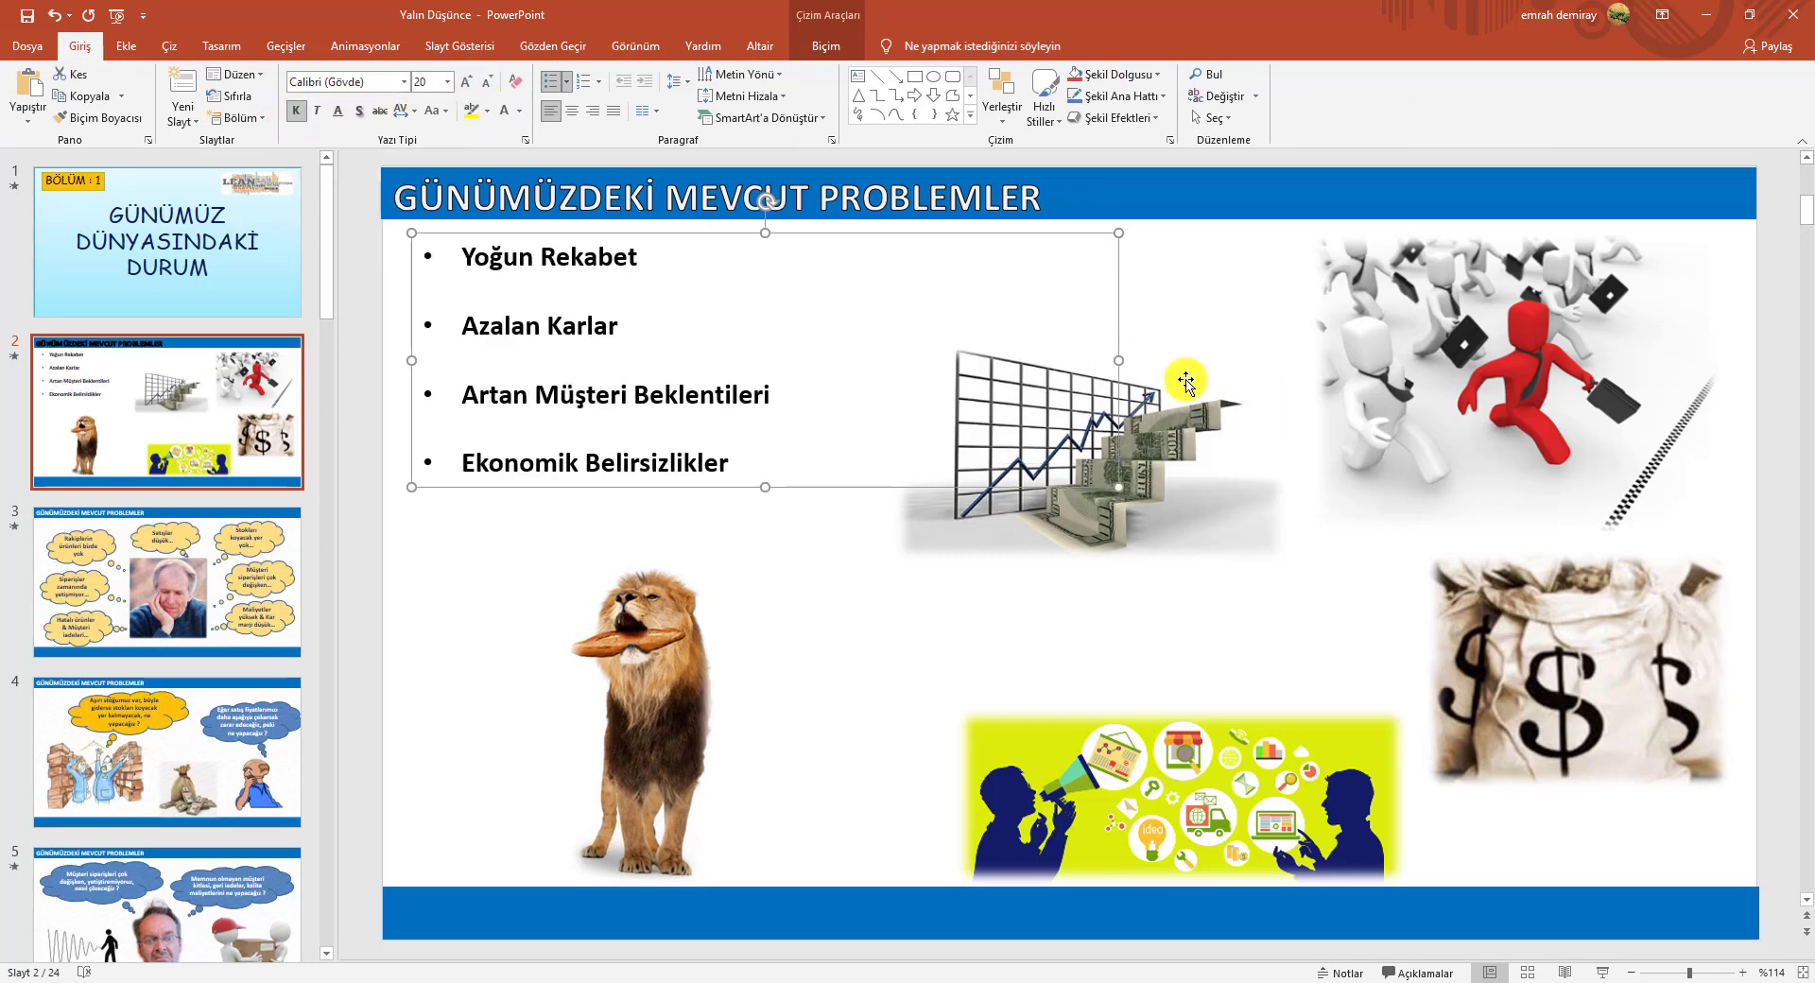
{"action": "left_click_drag", "start_coordinate": [1118, 360], "coordinate": [868, 337]}
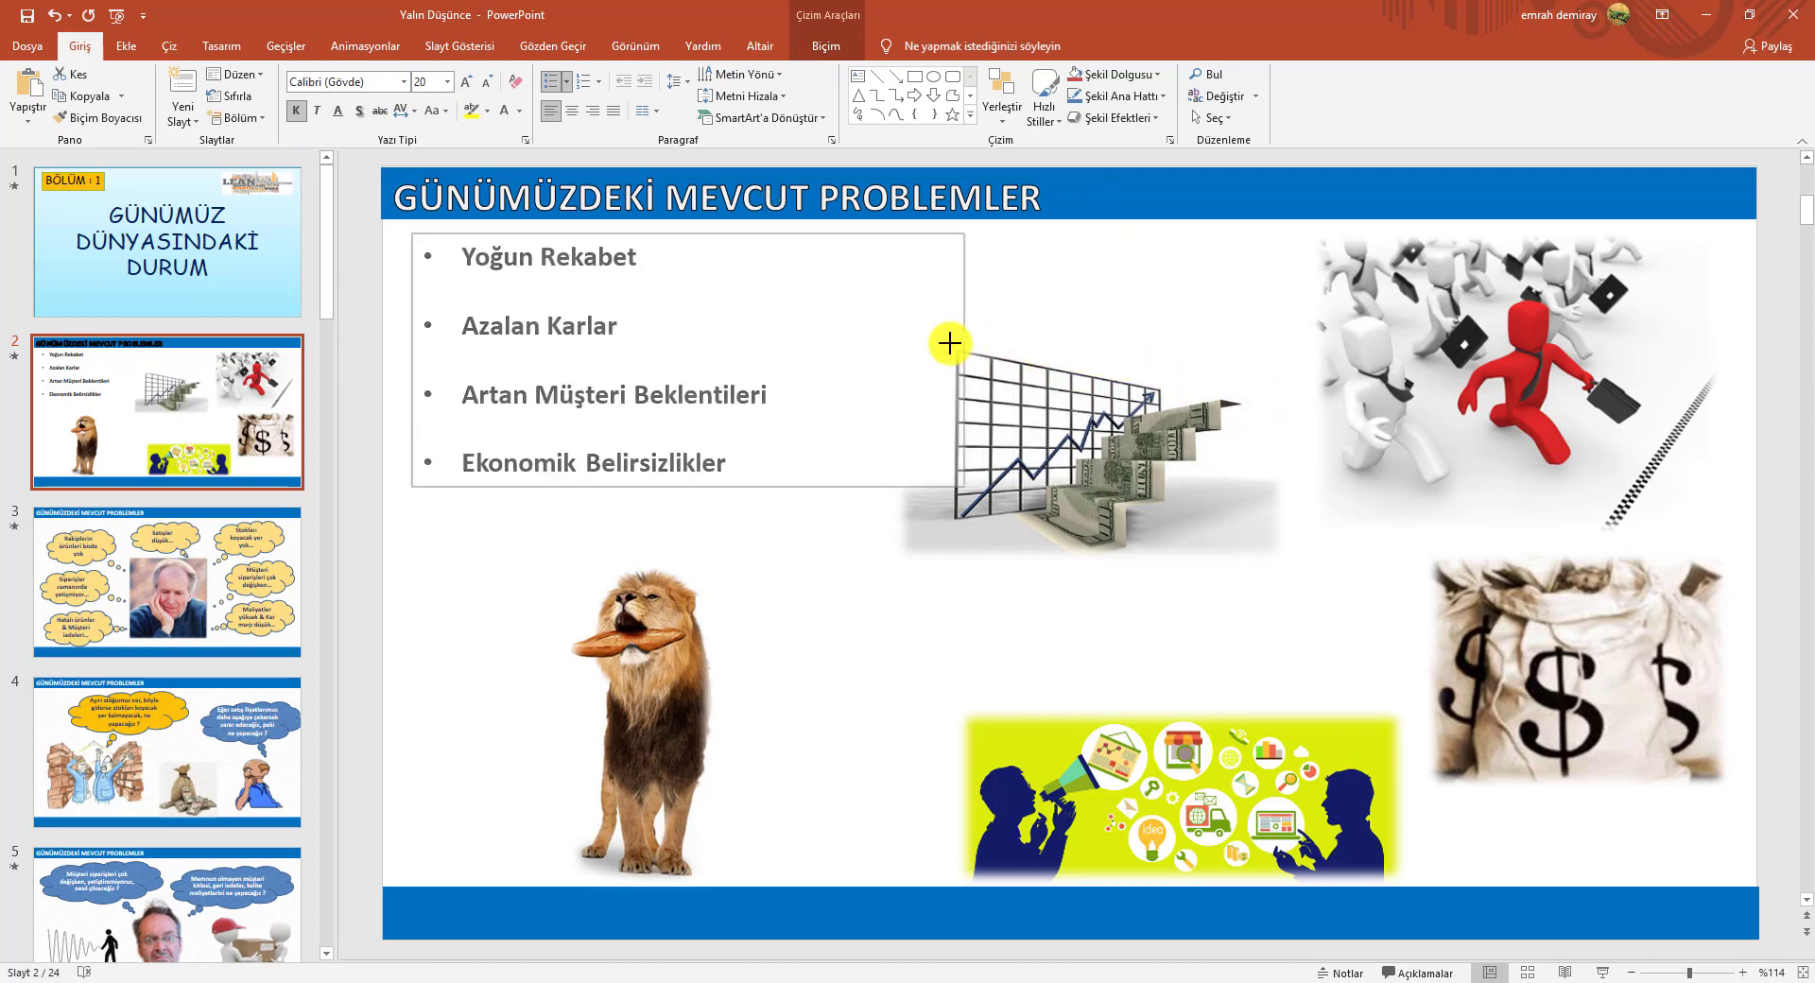
{"action": "left_click_drag", "start_coordinate": [867, 336], "coordinate": [808, 334]}
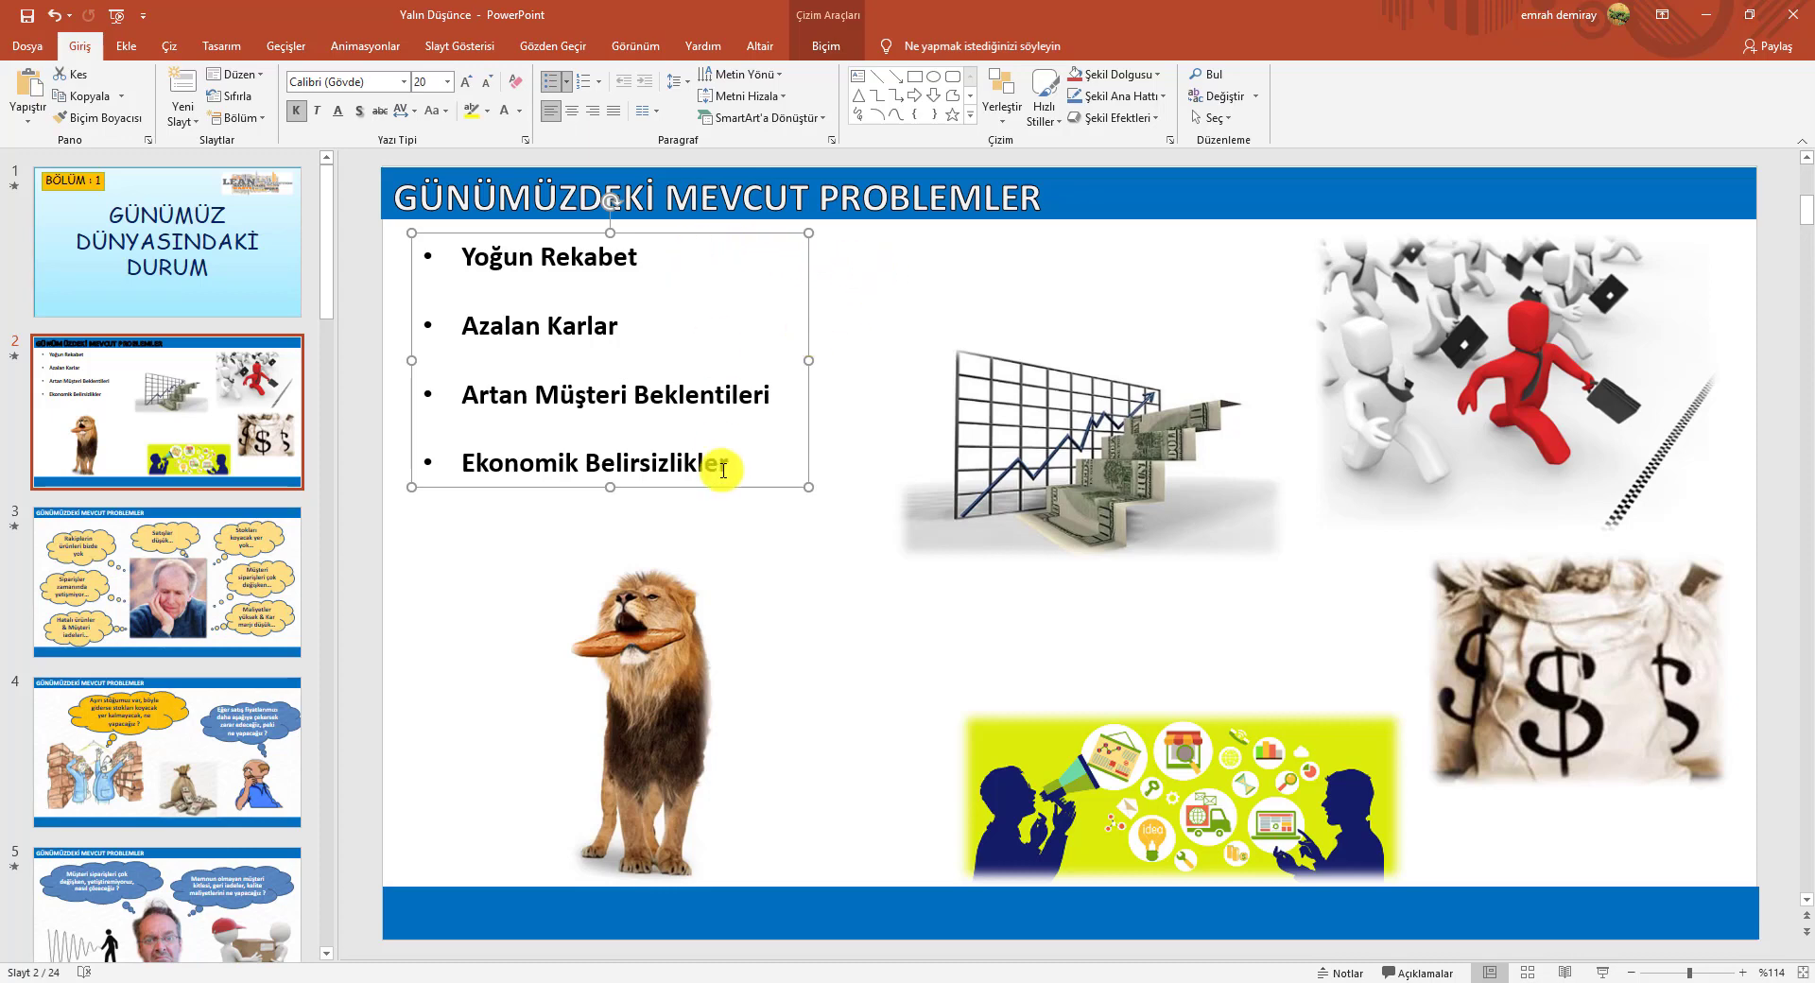
Make all bullet text italic and add a text shadow.
{"action": "left_click", "coordinate": [598, 356]}
{"action": "key", "text": "ctrl+a"}
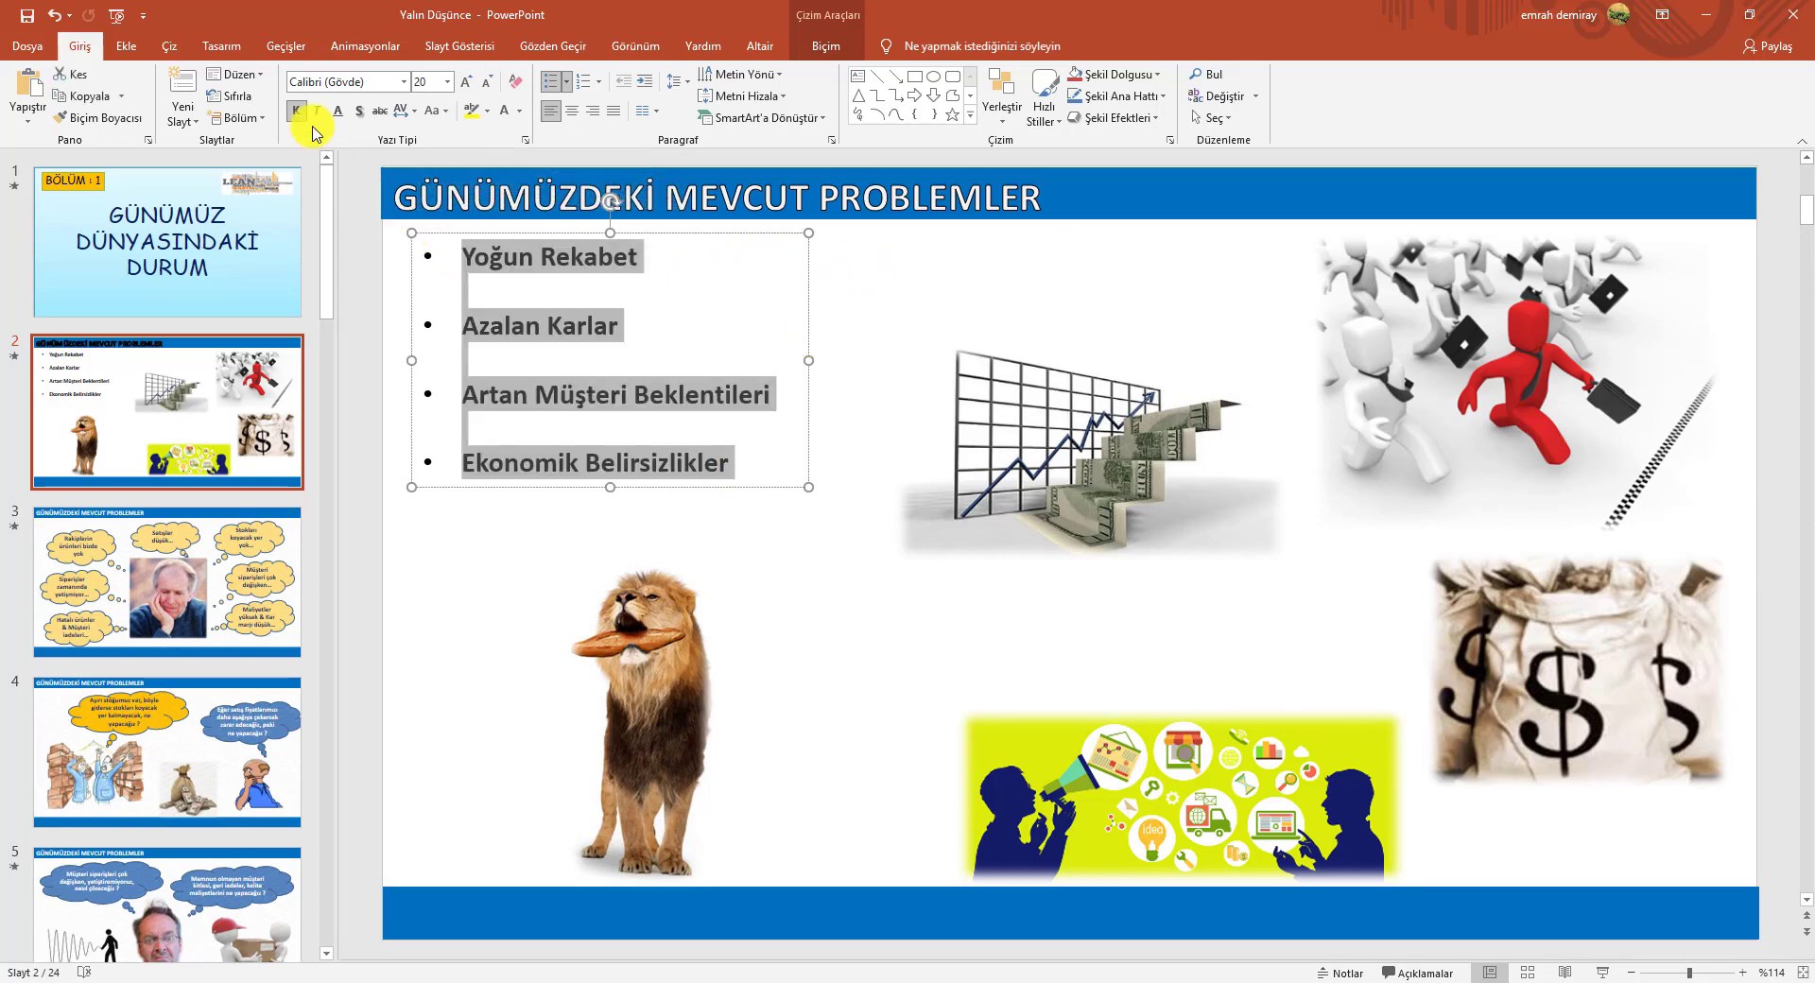
{"action": "left_click", "coordinate": [319, 121]}
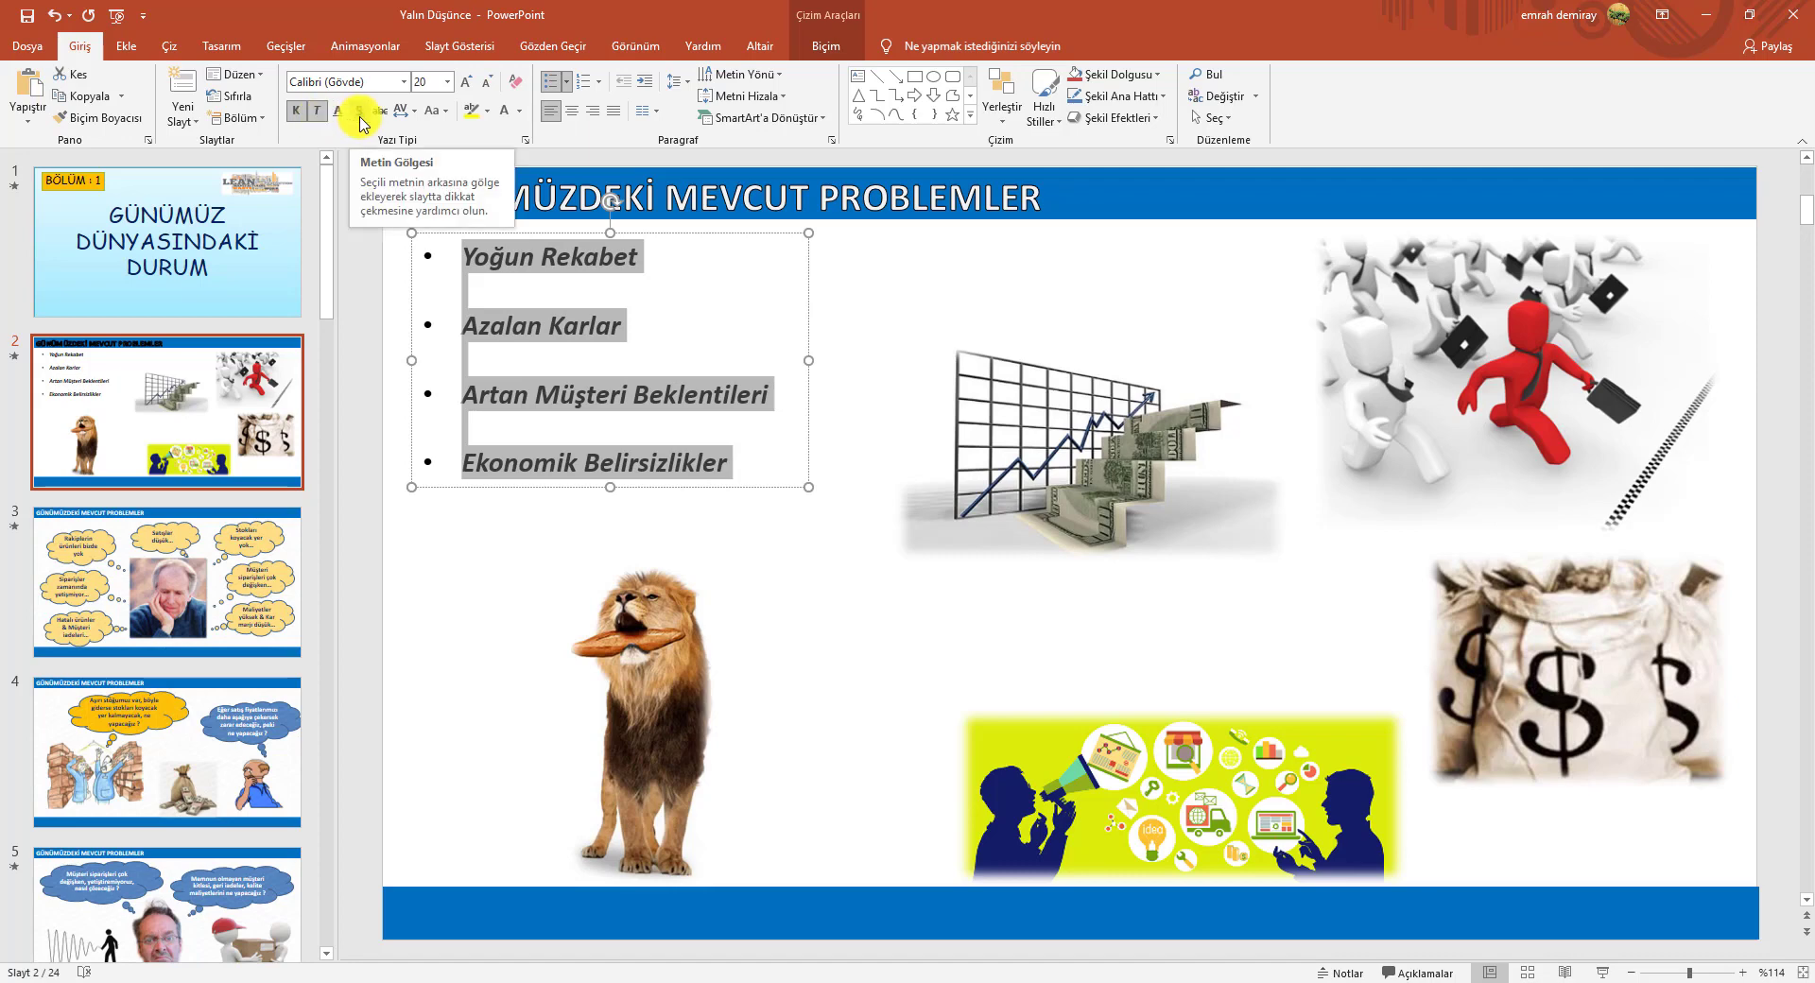
{"action": "left_click", "coordinate": [360, 121]}
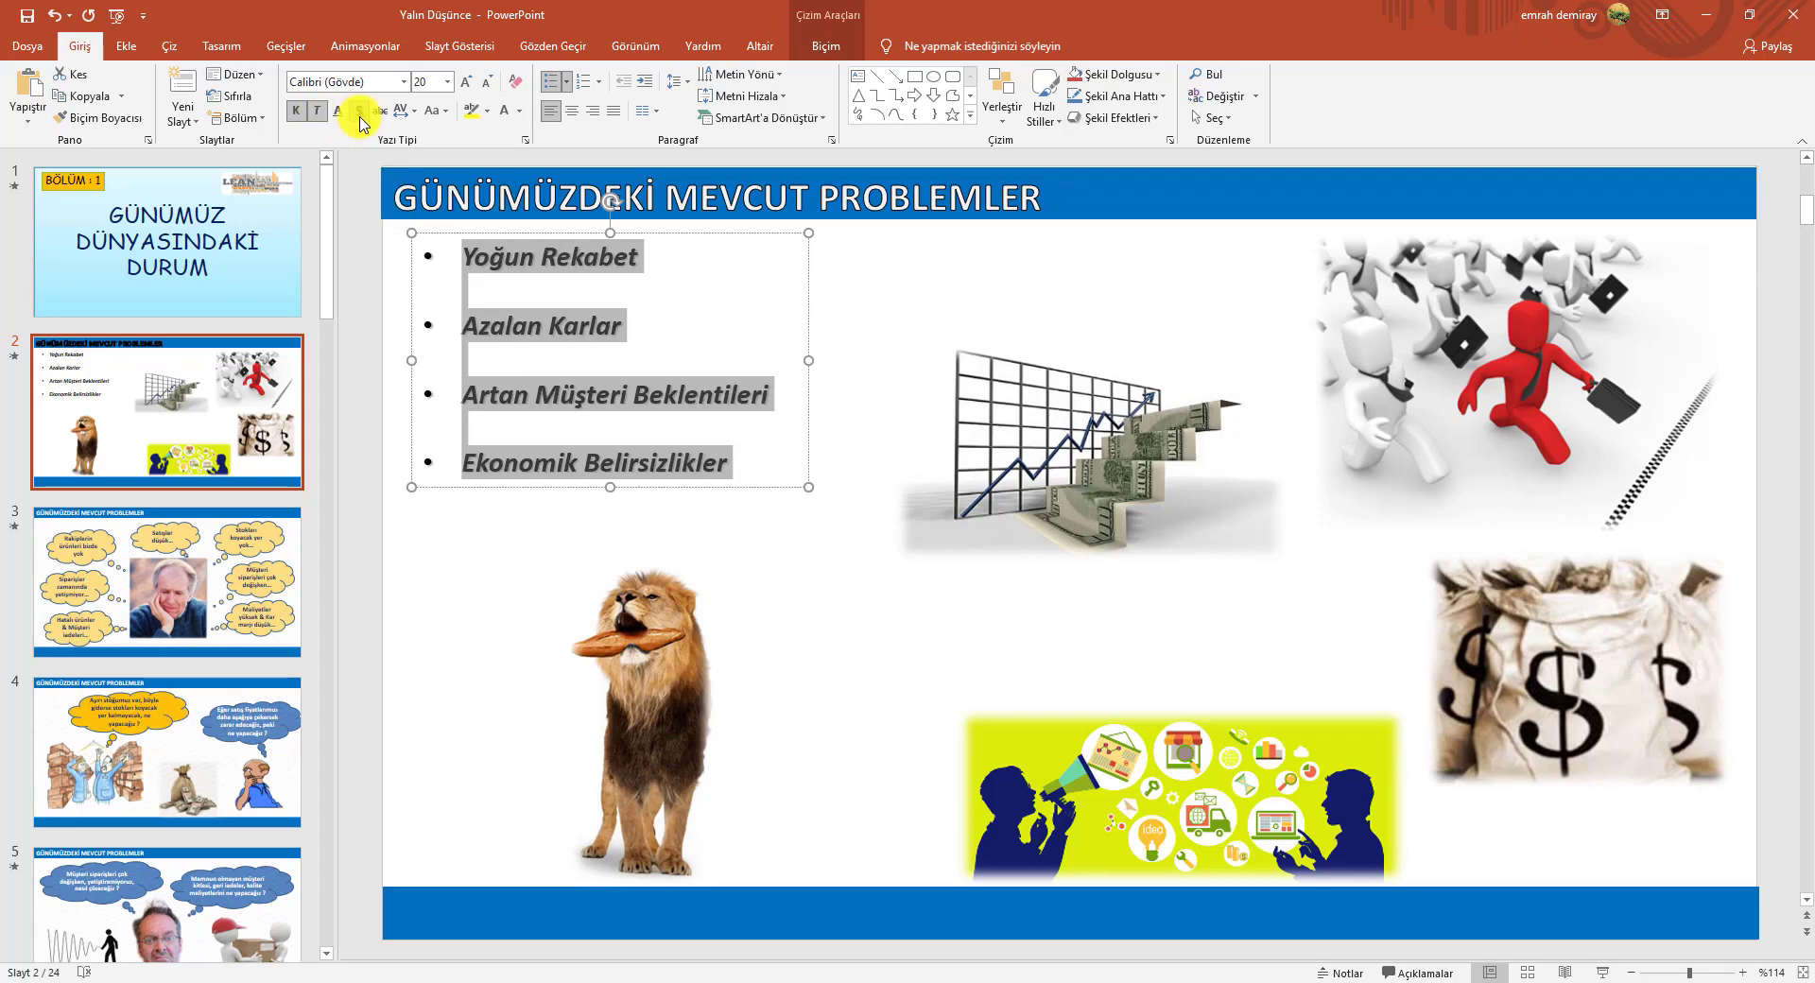
Apply the first blue Glow text effect to the bullets, leaving 3-D Rotation unchanged.
{"action": "left_click", "coordinate": [819, 53]}
{"action": "left_click", "coordinate": [1057, 121]}
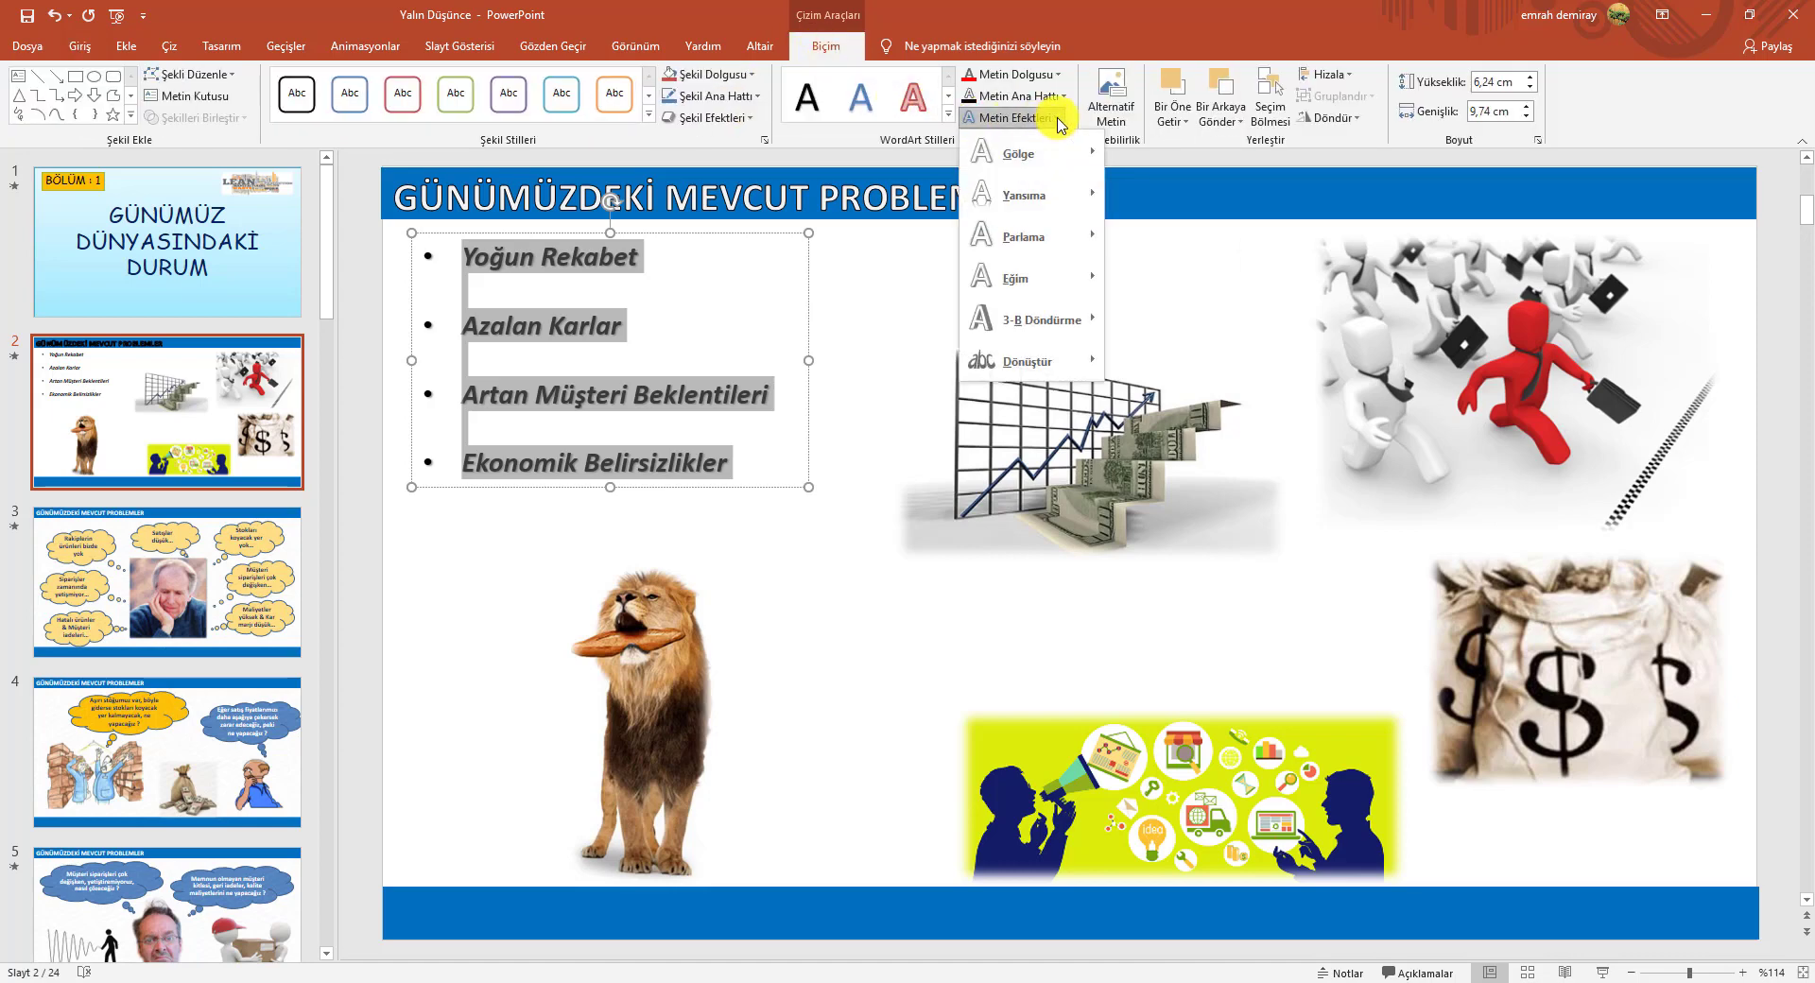
{"action": "mouse_move", "coordinate": [1065, 146]}
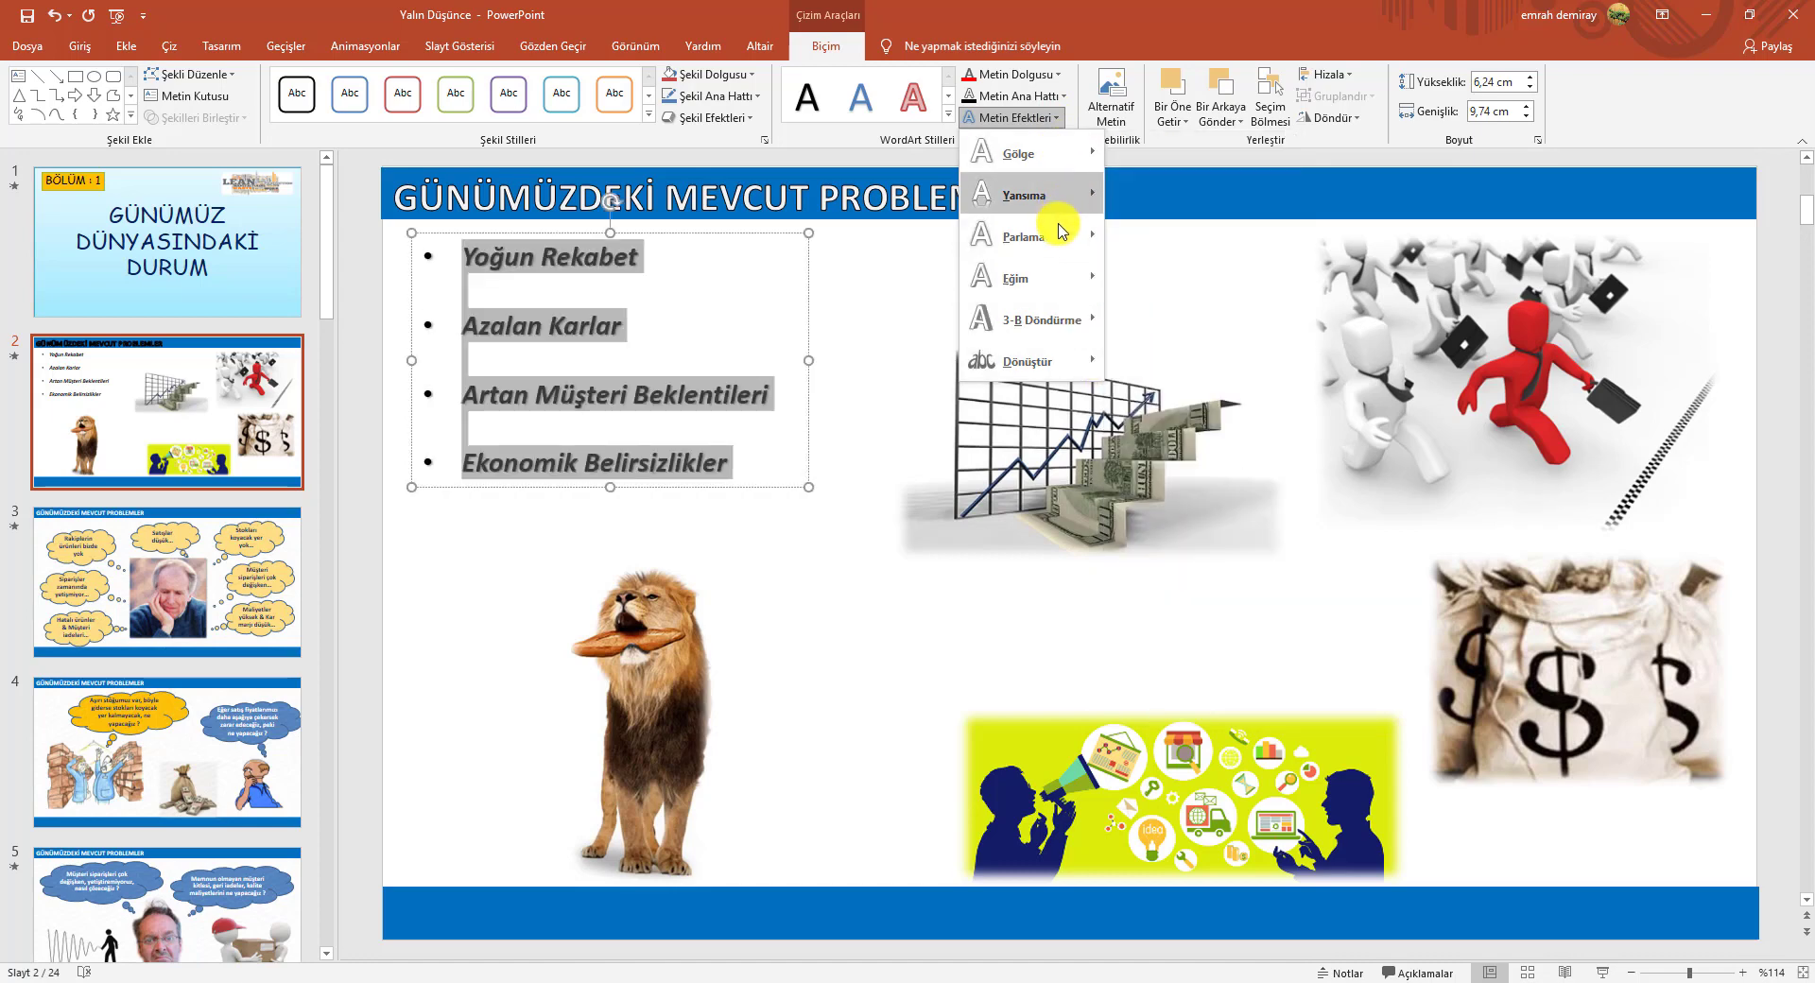
{"action": "mouse_move", "coordinate": [1063, 236]}
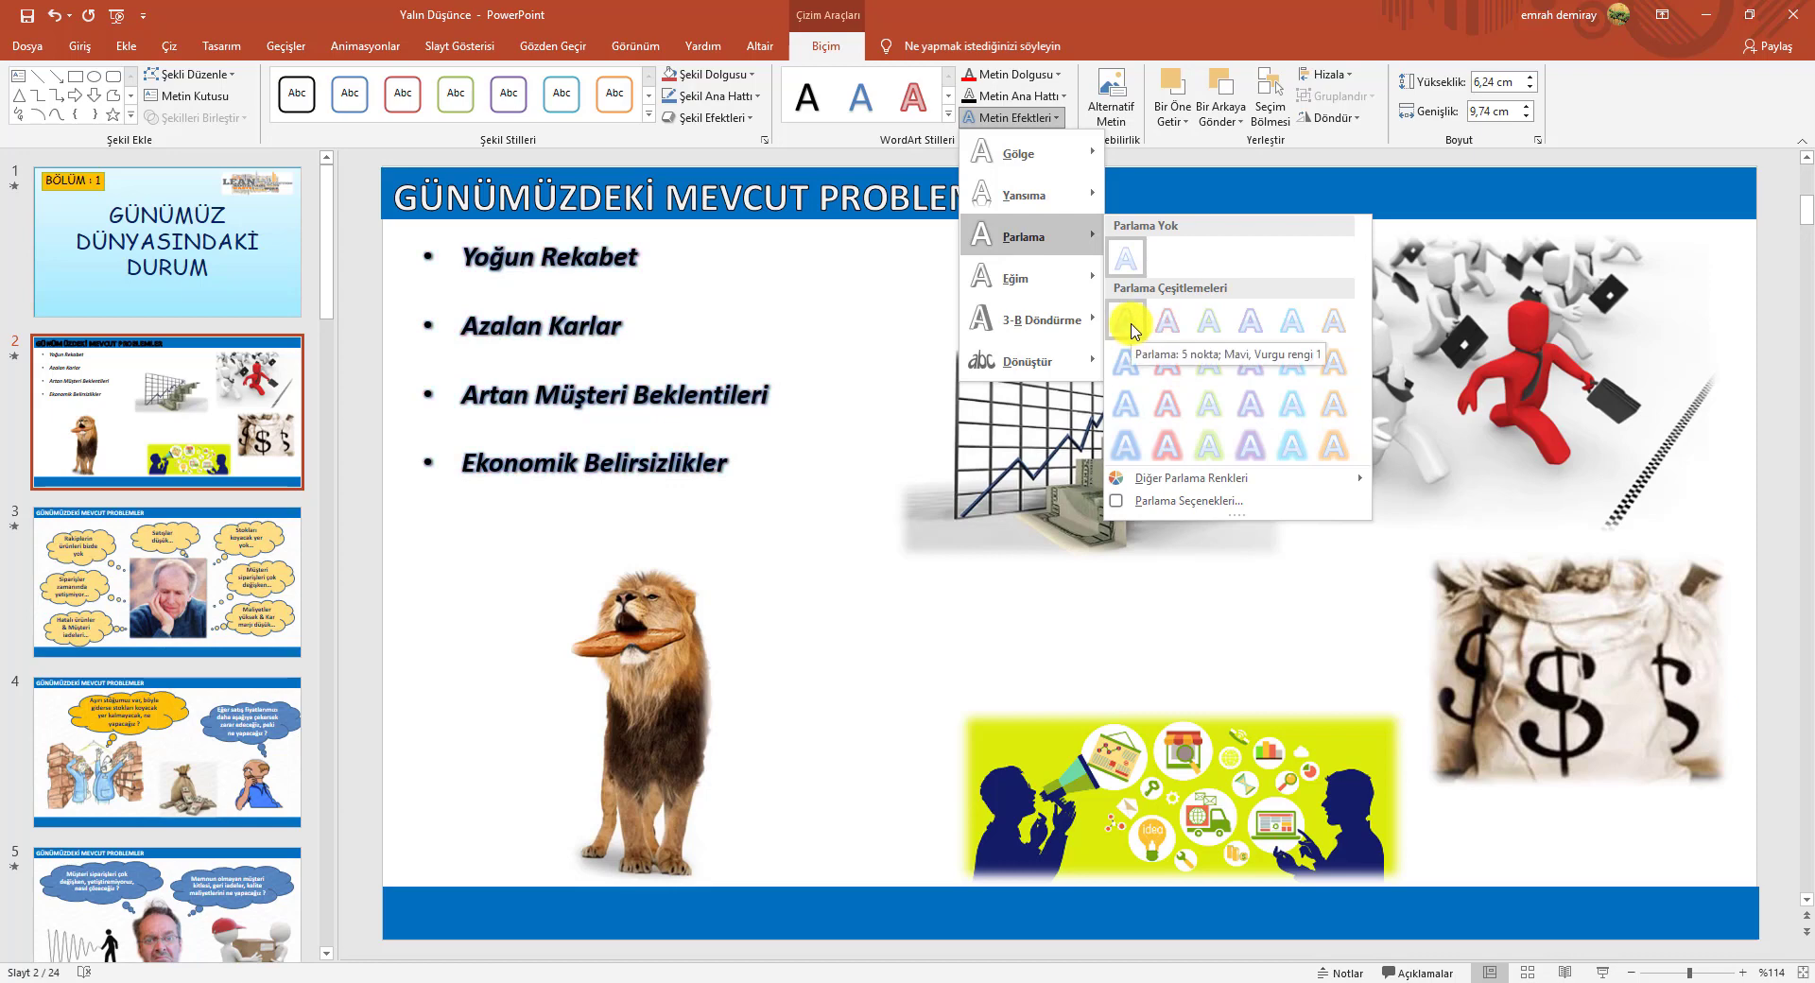
{"action": "left_click", "coordinate": [1132, 326]}
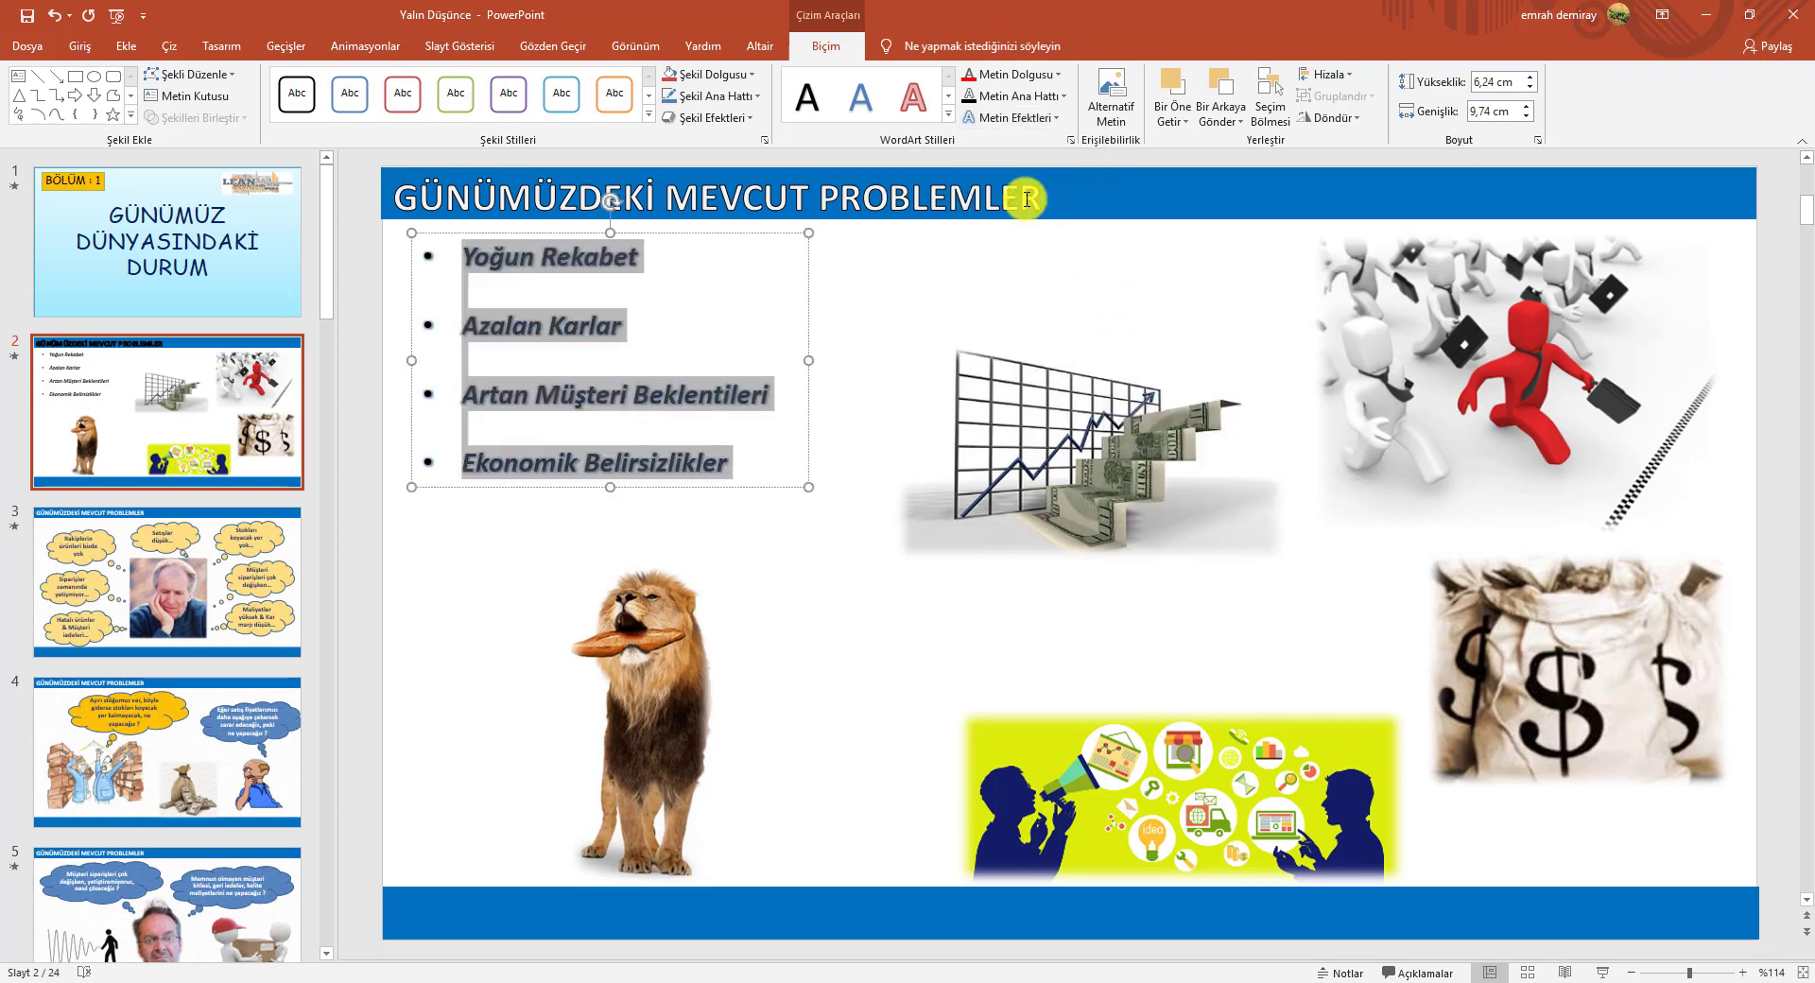
{"action": "left_click", "coordinate": [1049, 117]}
{"action": "mouse_move", "coordinate": [1068, 322]}
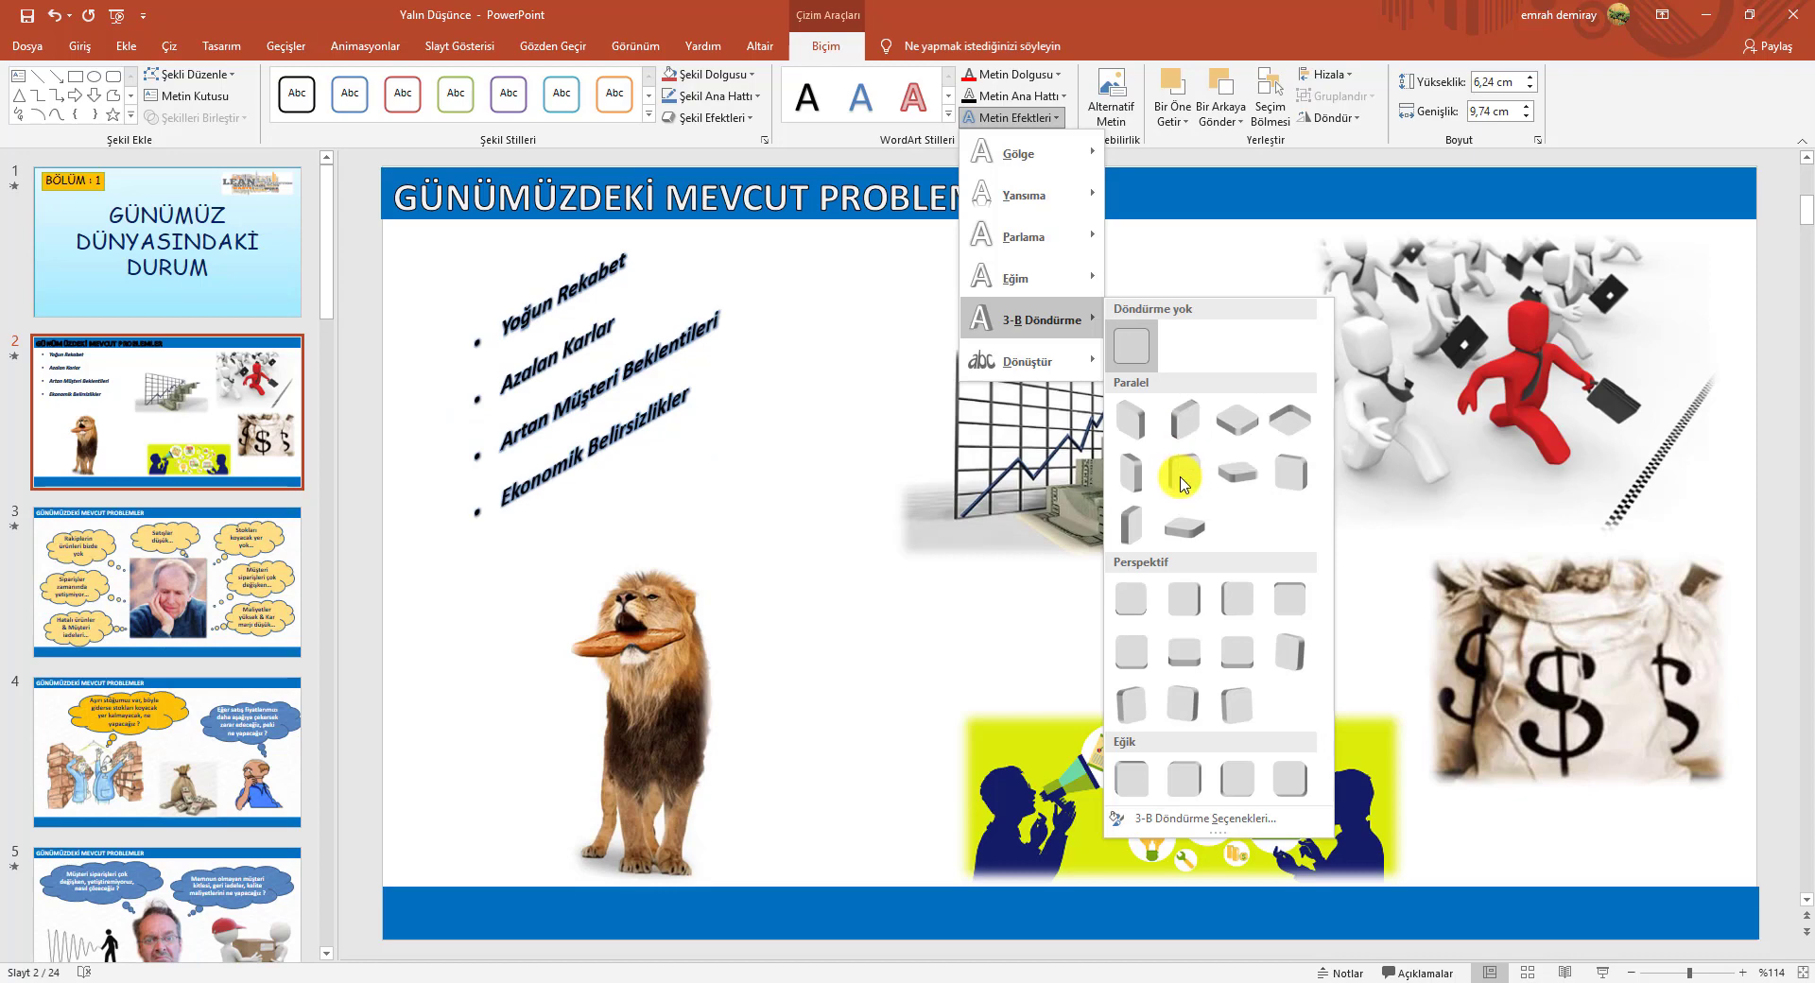
{"action": "left_click", "coordinate": [1134, 602]}
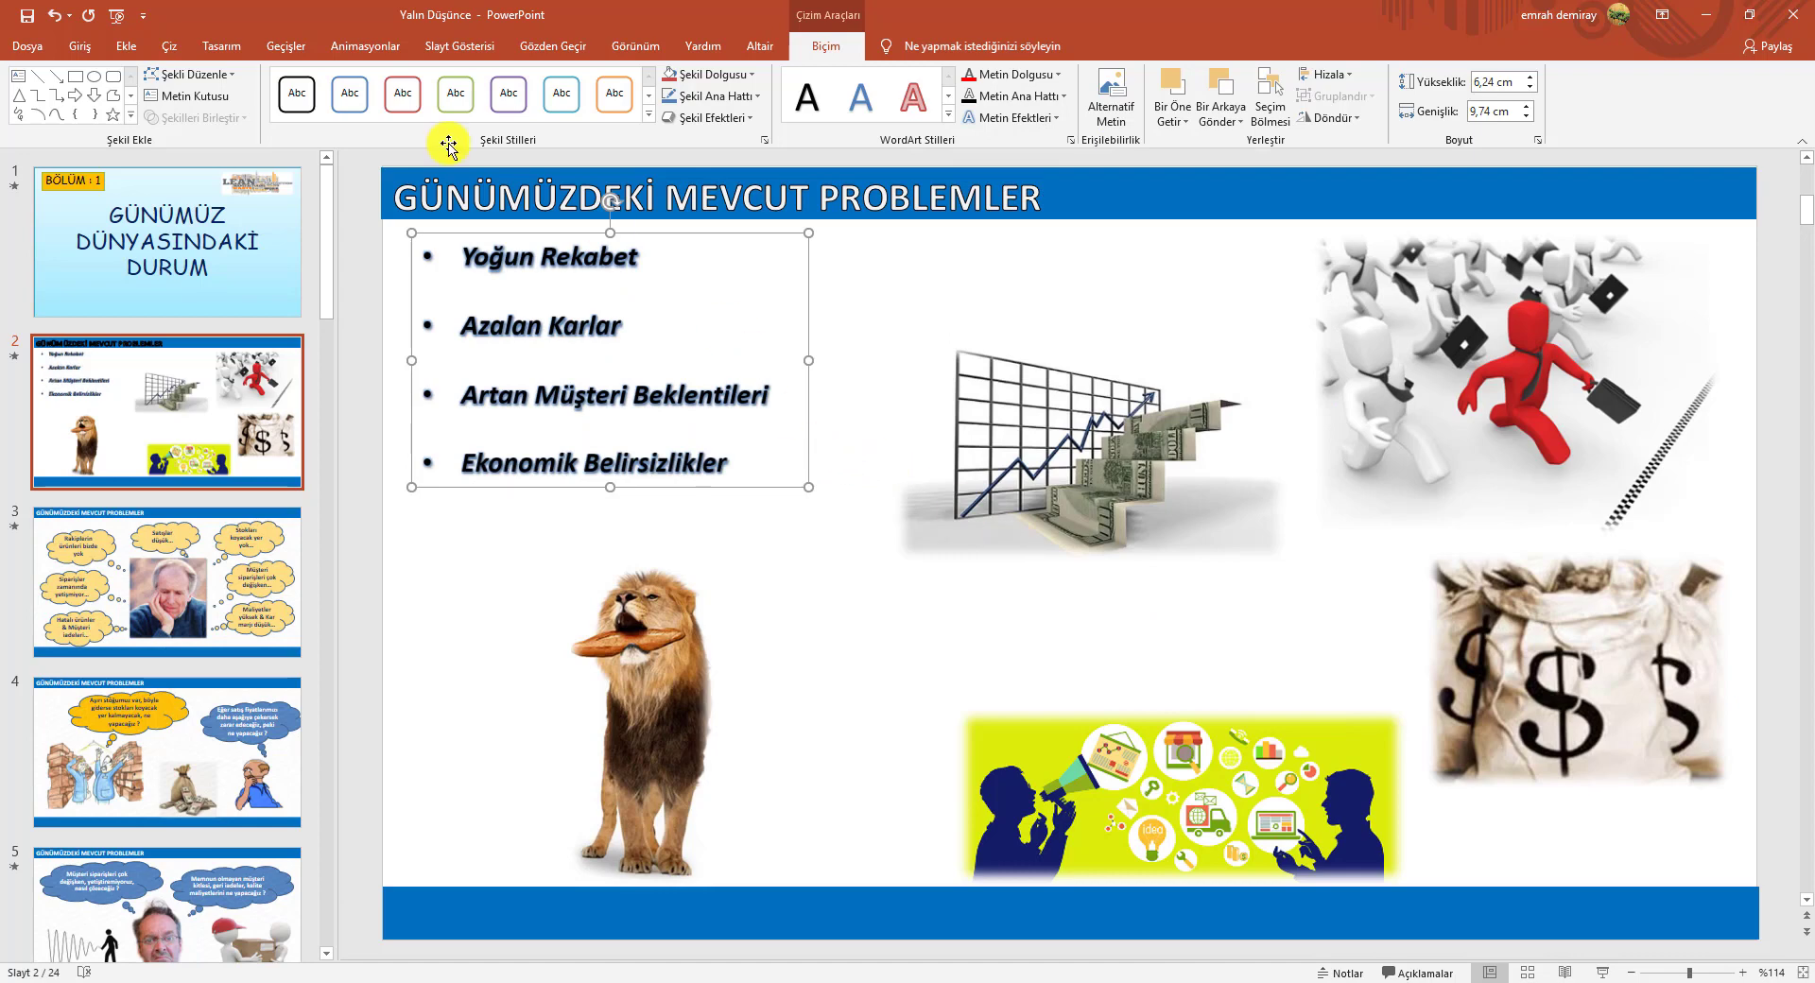
{"action": "left_click", "coordinate": [84, 49]}
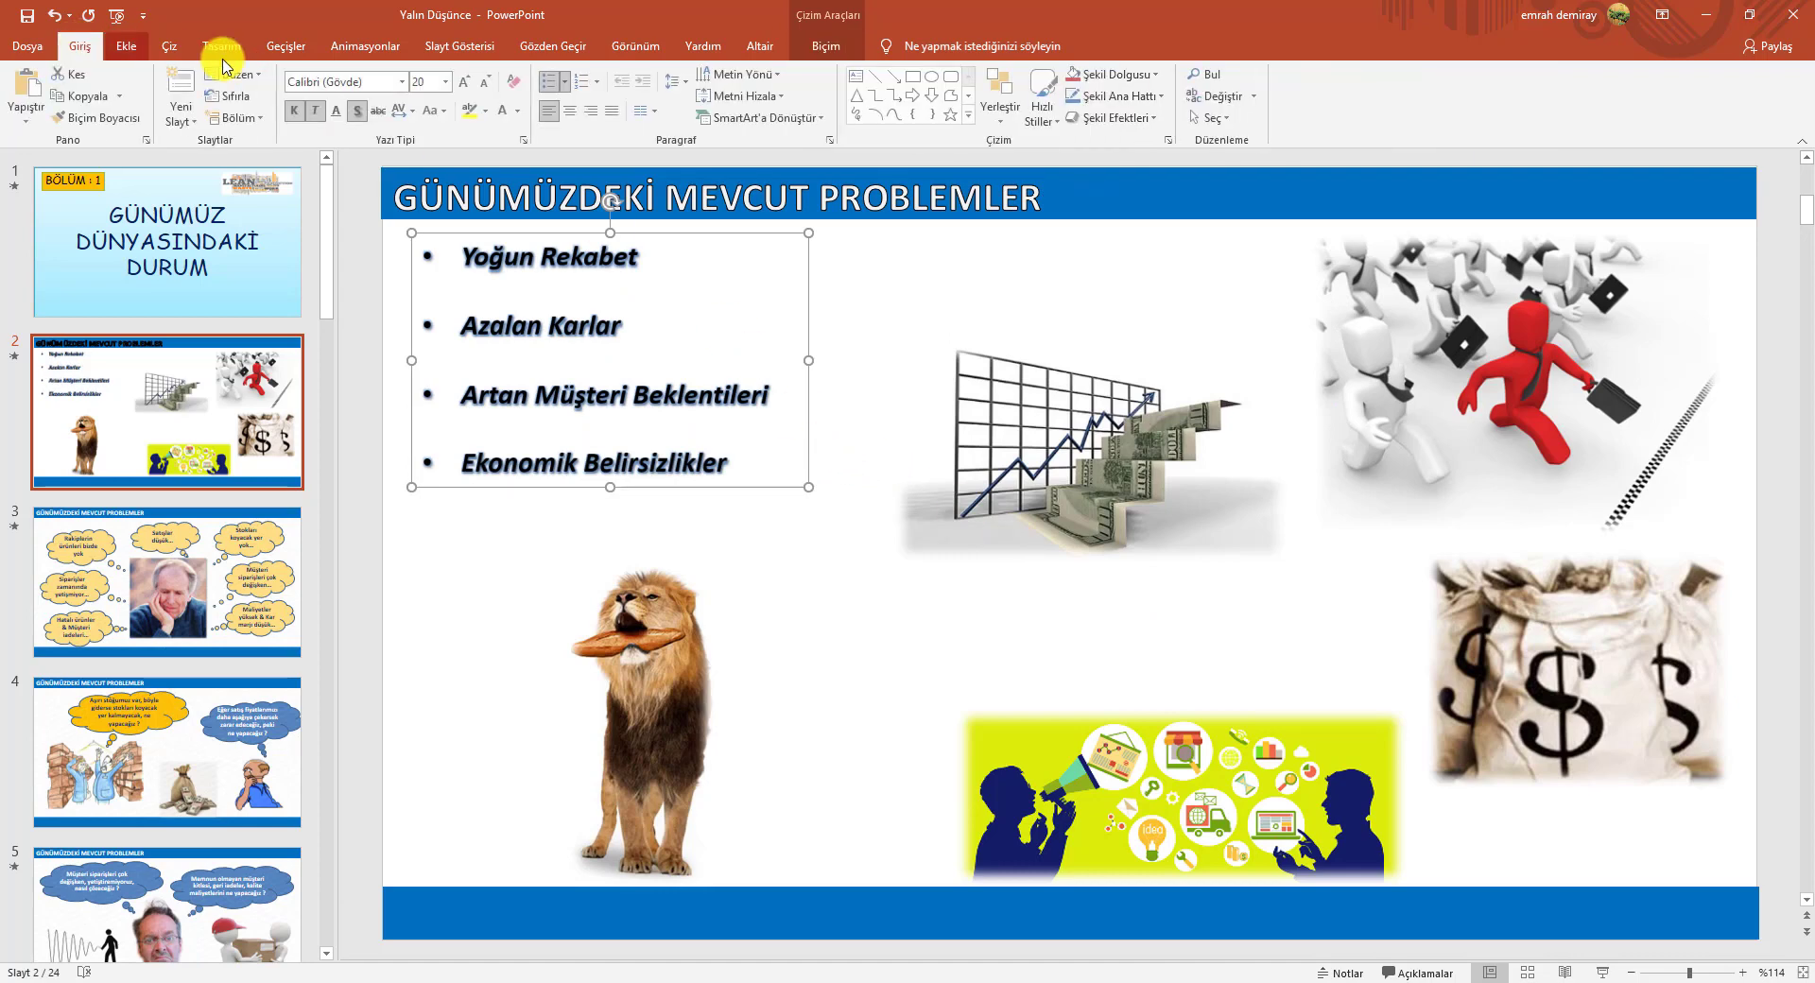
Drag the bullet list box wider with text back at 20 pt, then preview slide 2 full screen.
{"action": "left_click", "coordinate": [466, 81]}
{"action": "left_click_drag", "start_coordinate": [809, 406], "coordinate": [933, 402]}
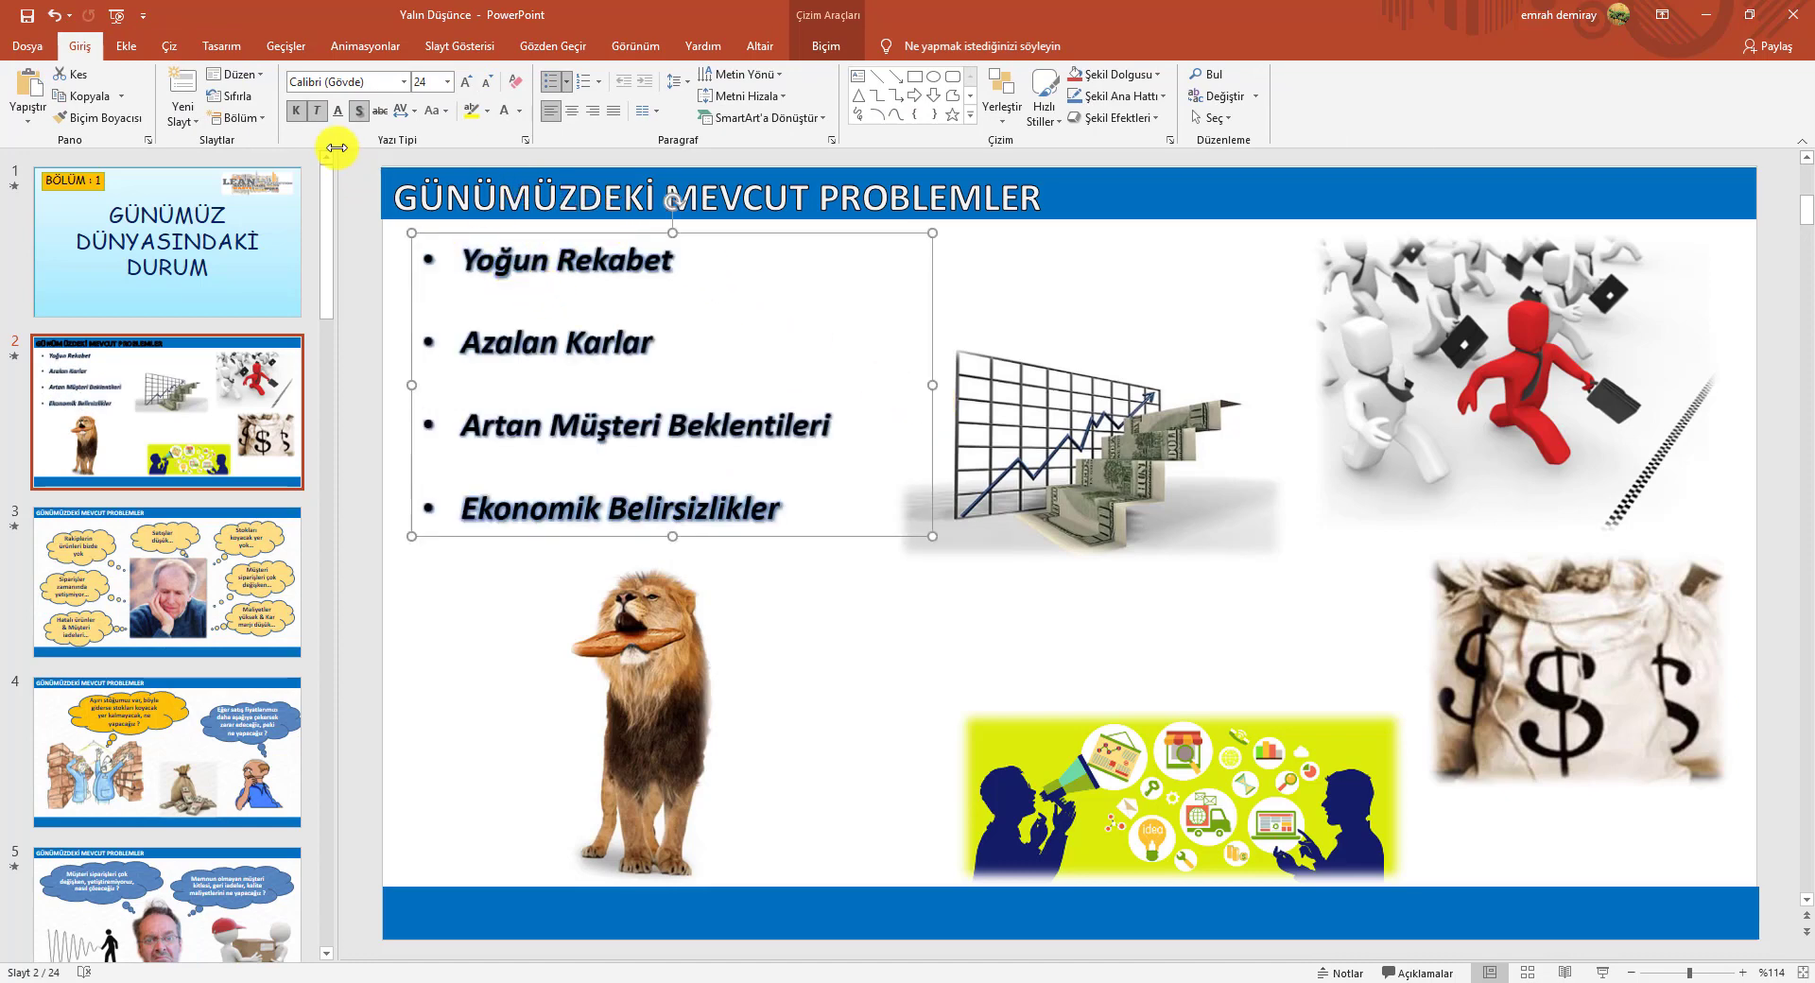
{"action": "left_click", "coordinate": [482, 89]}
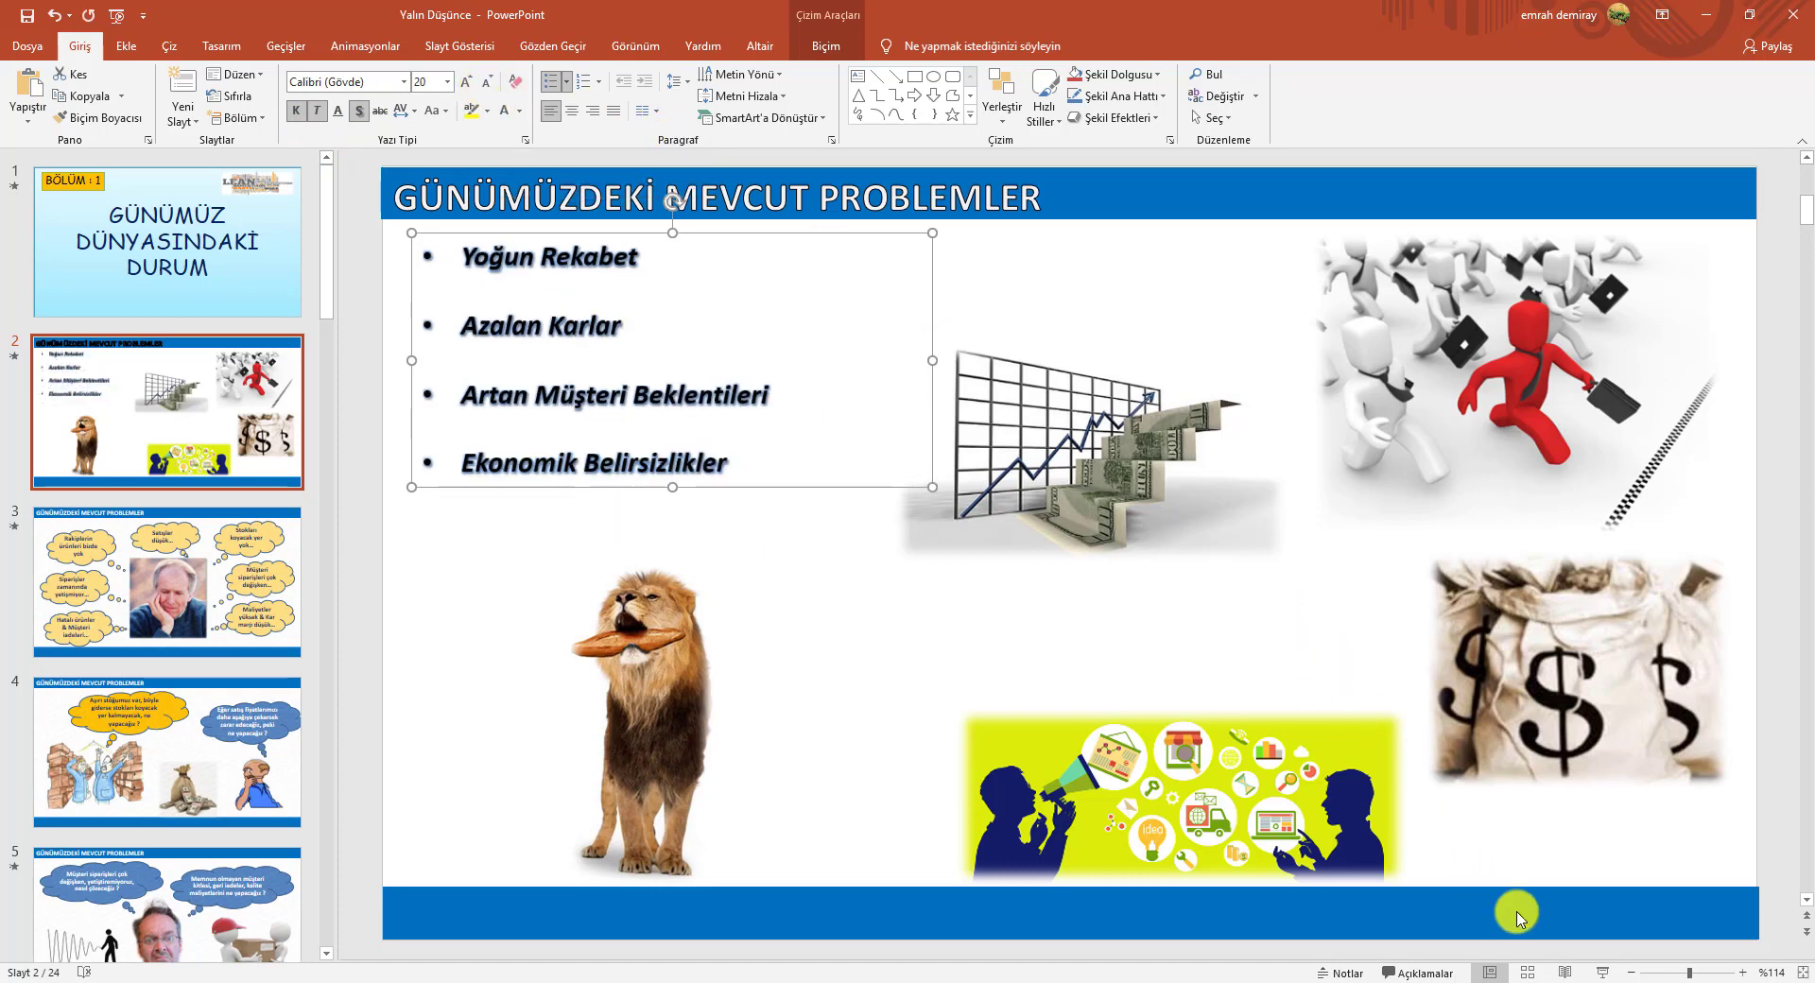
{"action": "left_click", "coordinate": [1604, 973]}
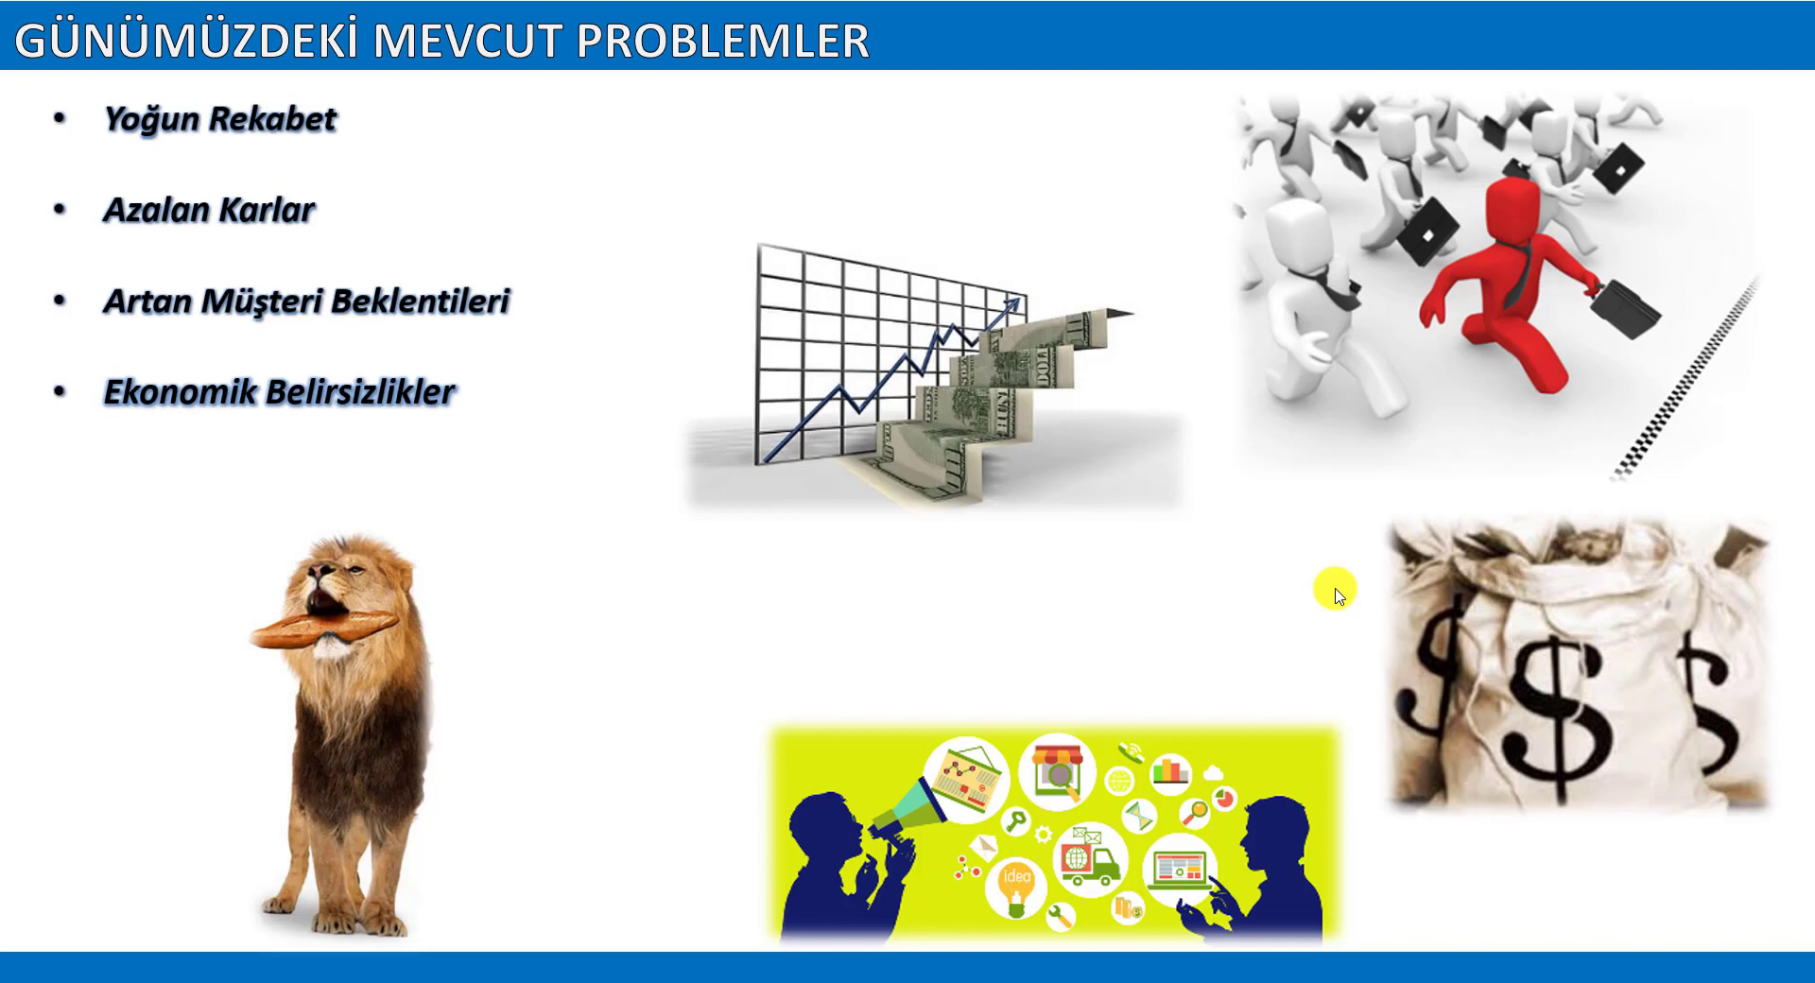
{"action": "key", "text": "Escape"}
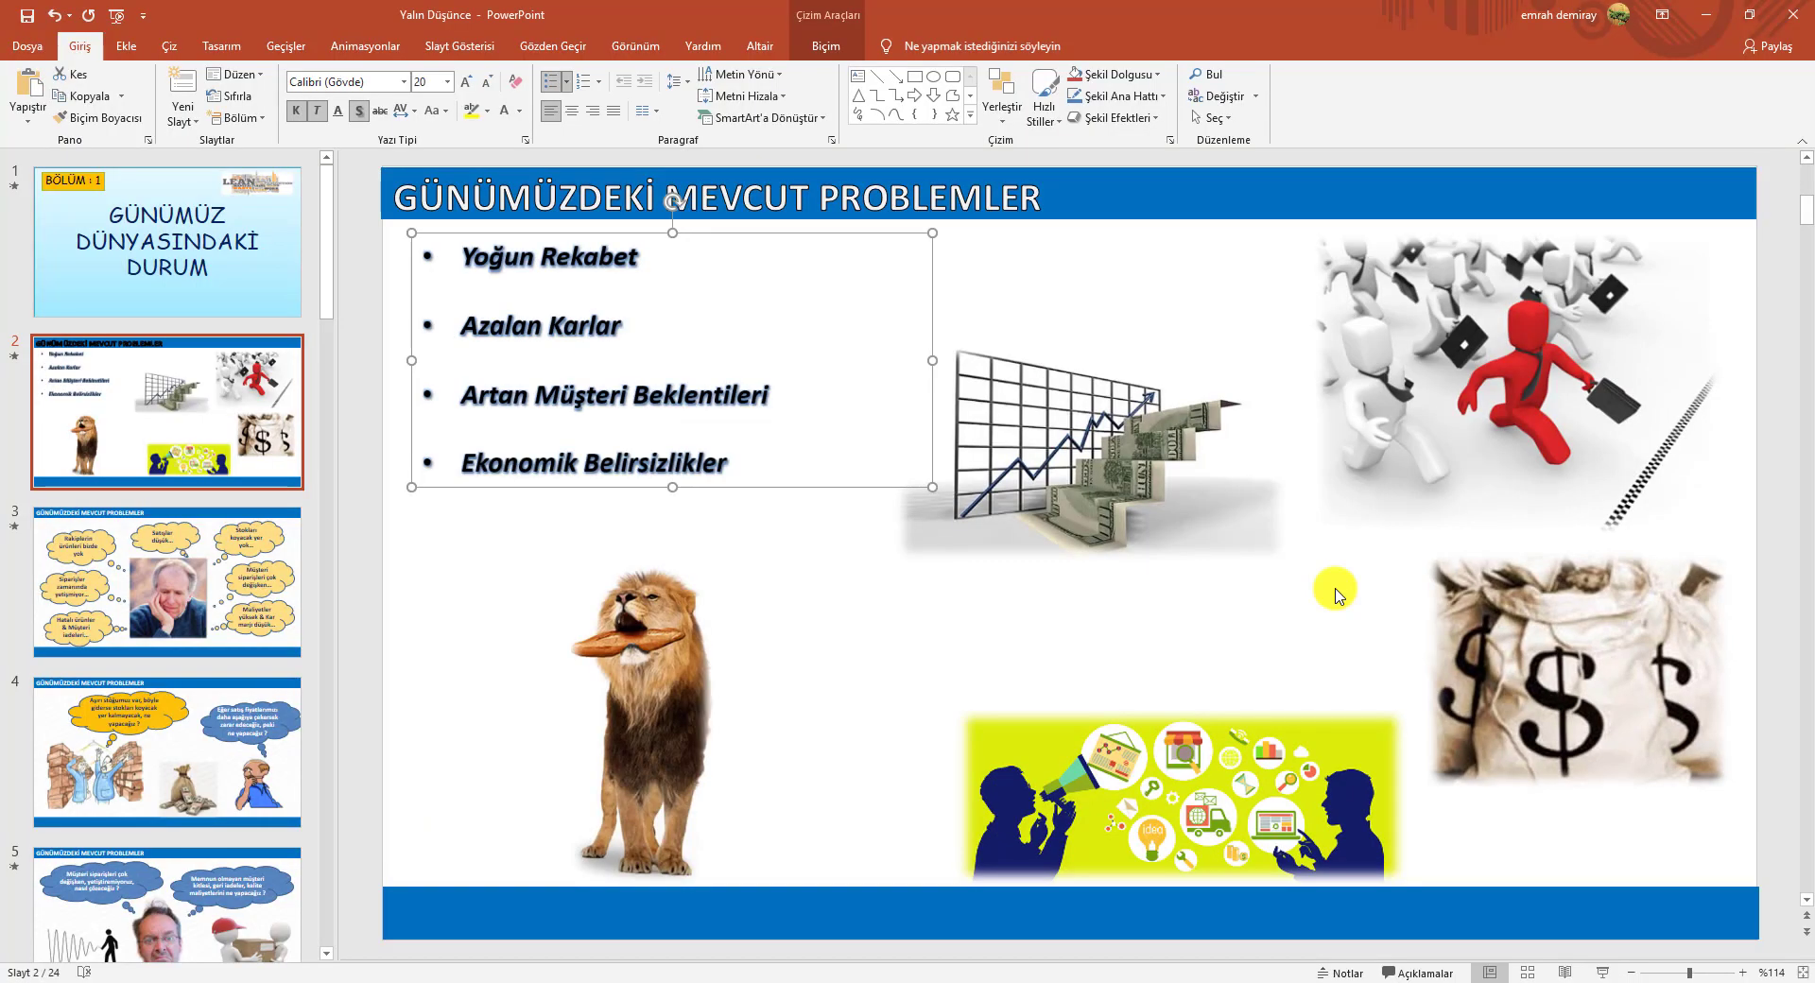
{"action": "mouse_move", "coordinate": [745, 461]}
{"action": "left_mouse_down"}
{"action": "mouse_move", "coordinate": [459, 296]}
{"action": "mouse_move", "coordinate": [452, 252]}
{"action": "left_mouse_up"}
{"action": "left_click", "coordinate": [826, 47]}
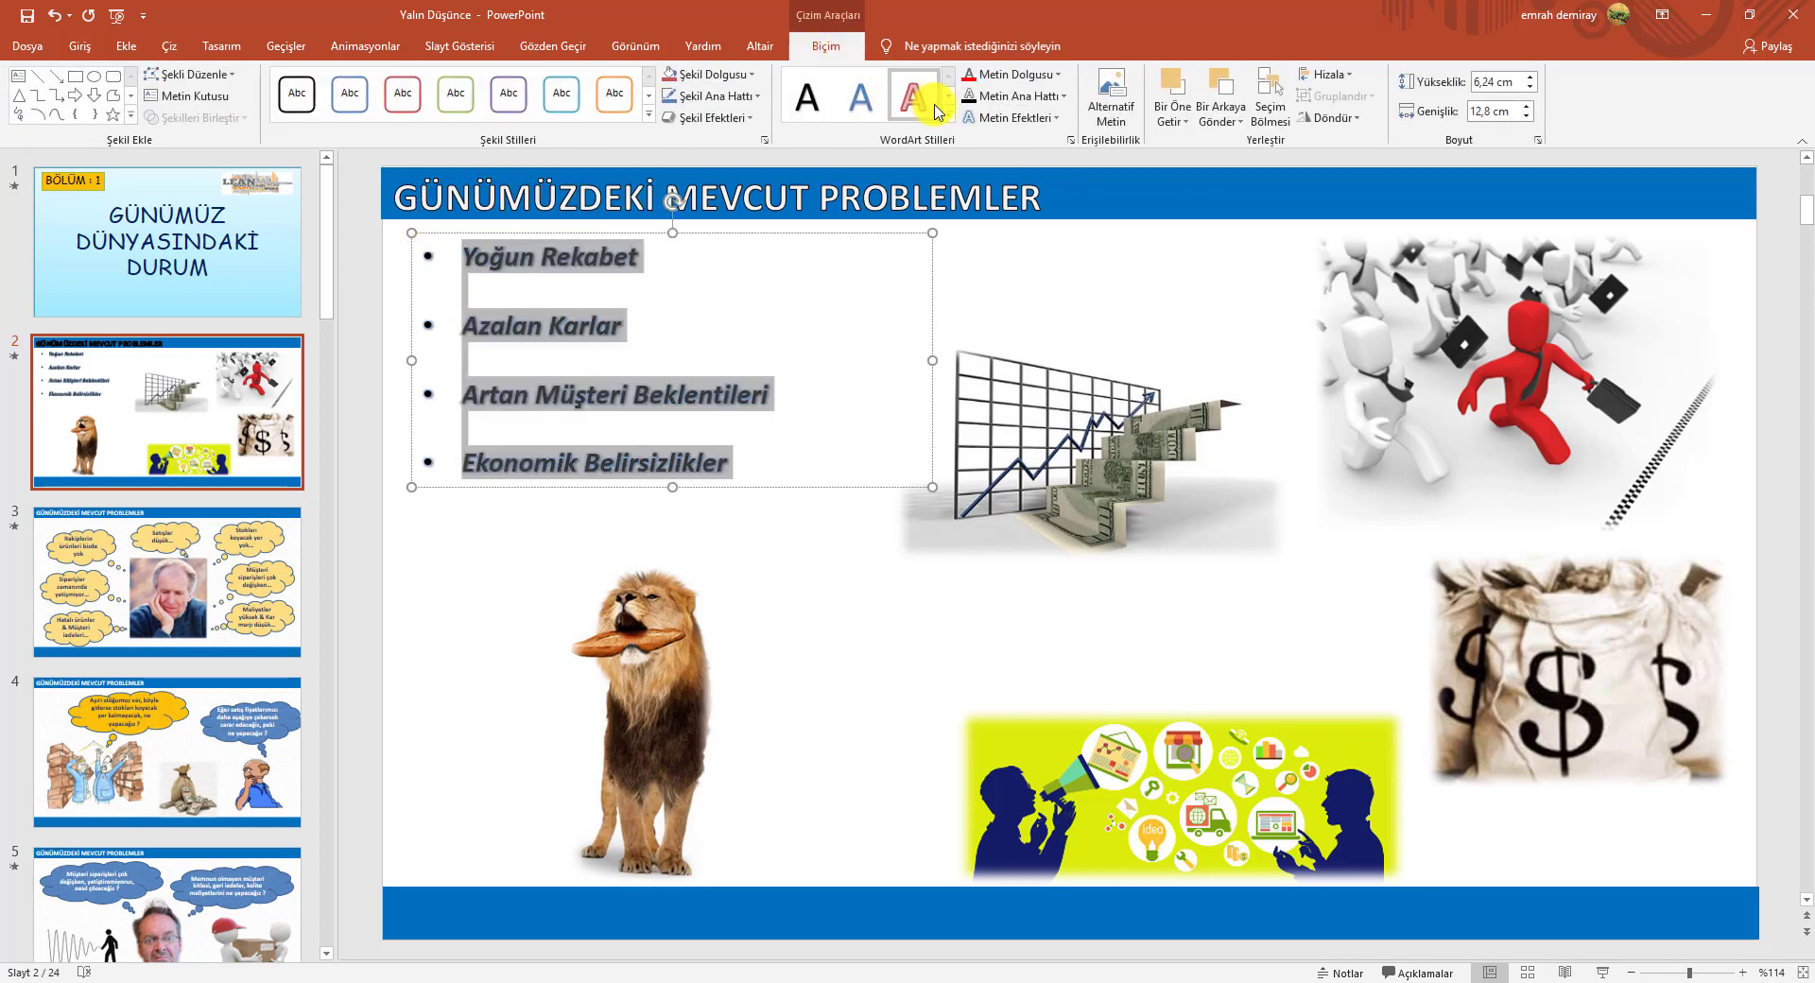
{"action": "left_click", "coordinate": [1054, 118]}
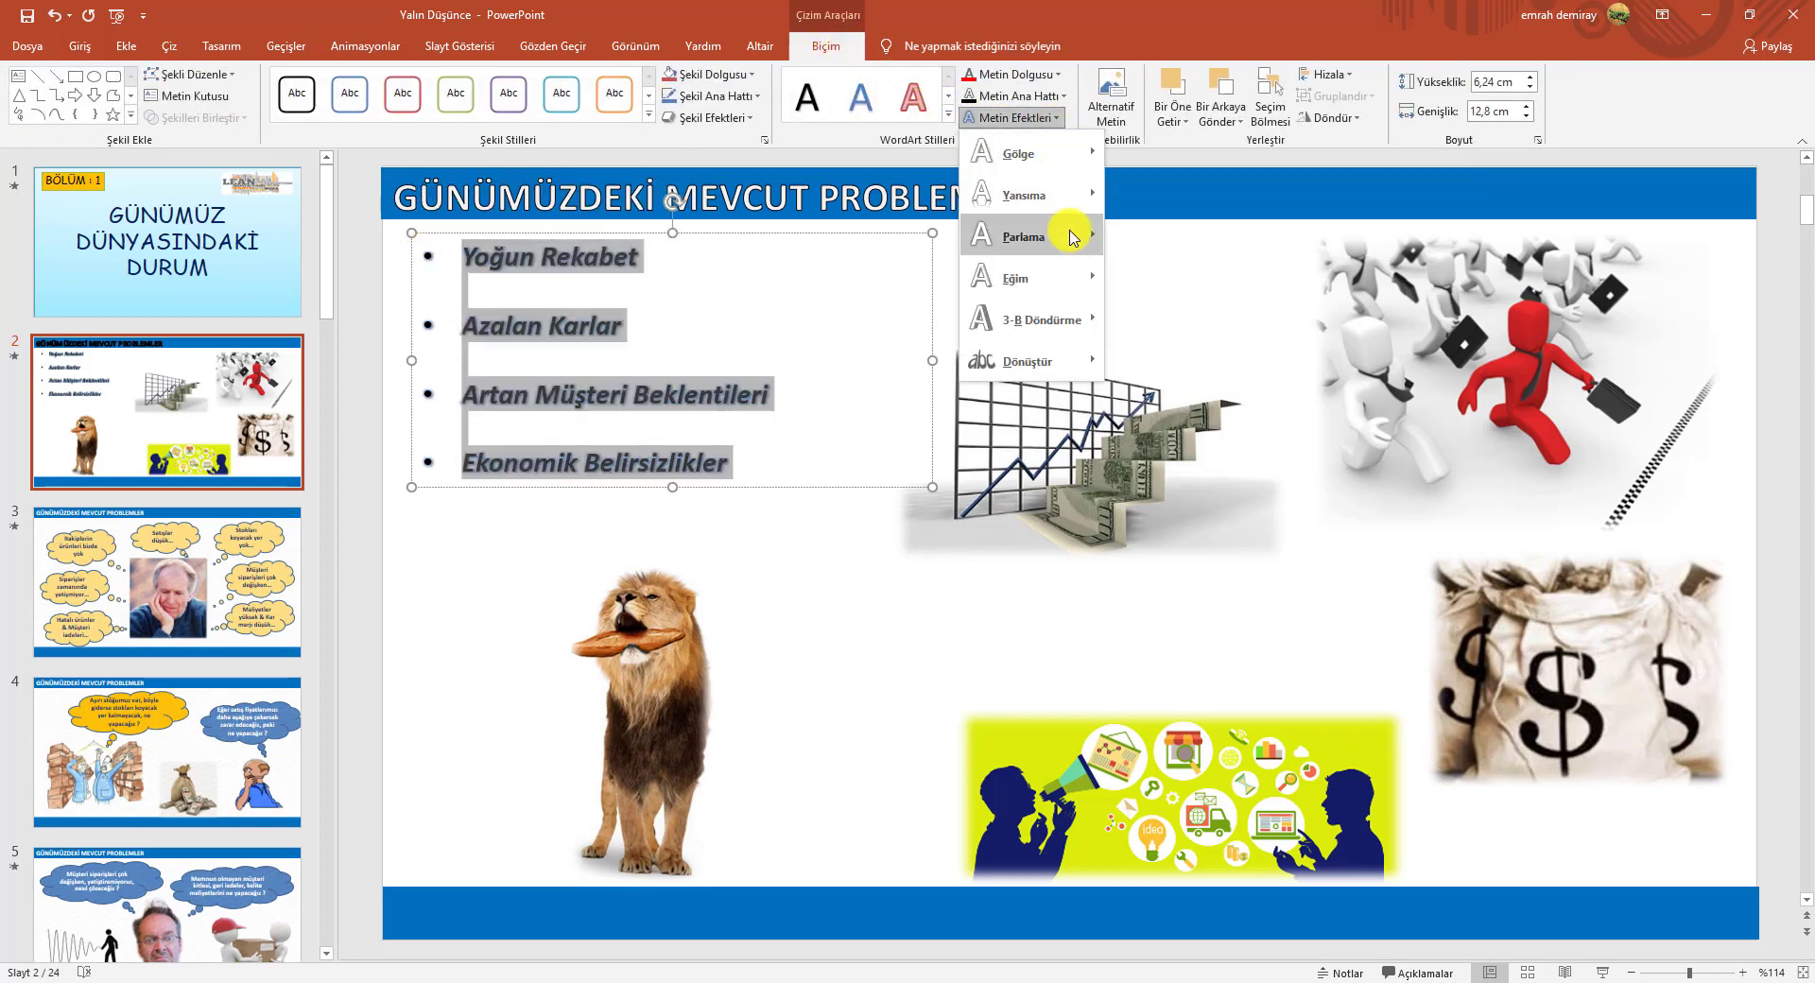
{"action": "mouse_move", "coordinate": [1066, 361]}
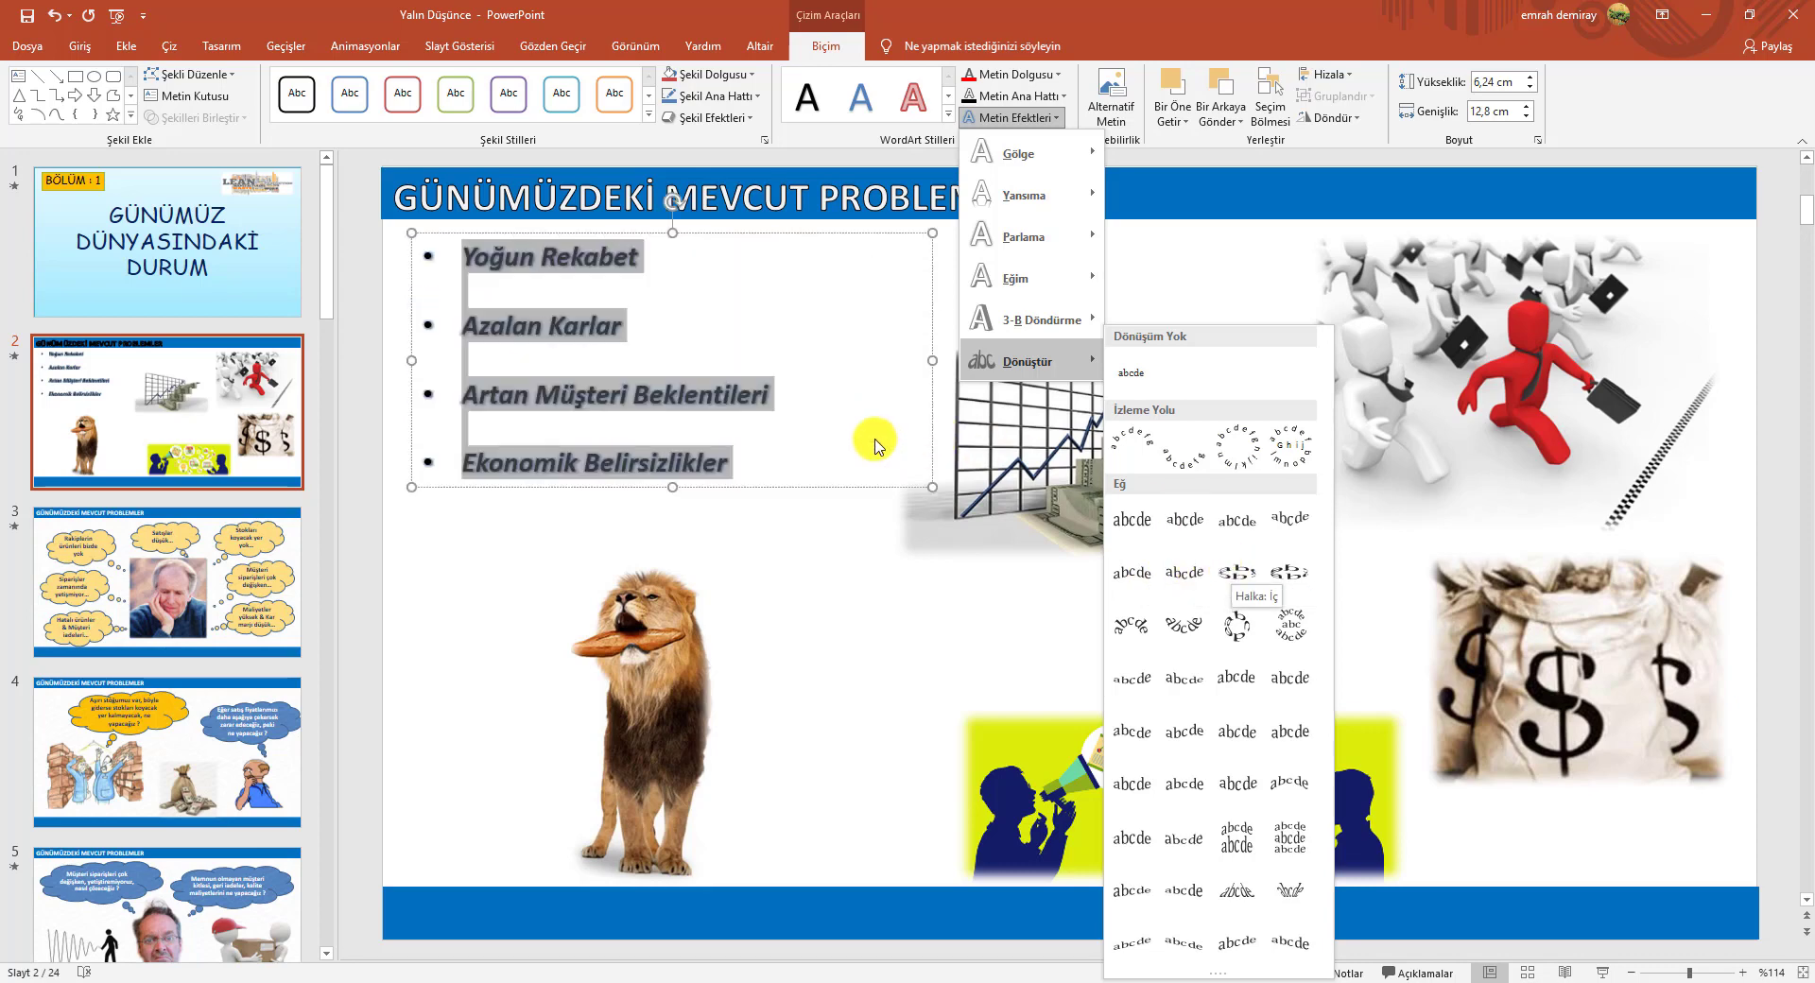
{"action": "left_click", "coordinate": [832, 523]}
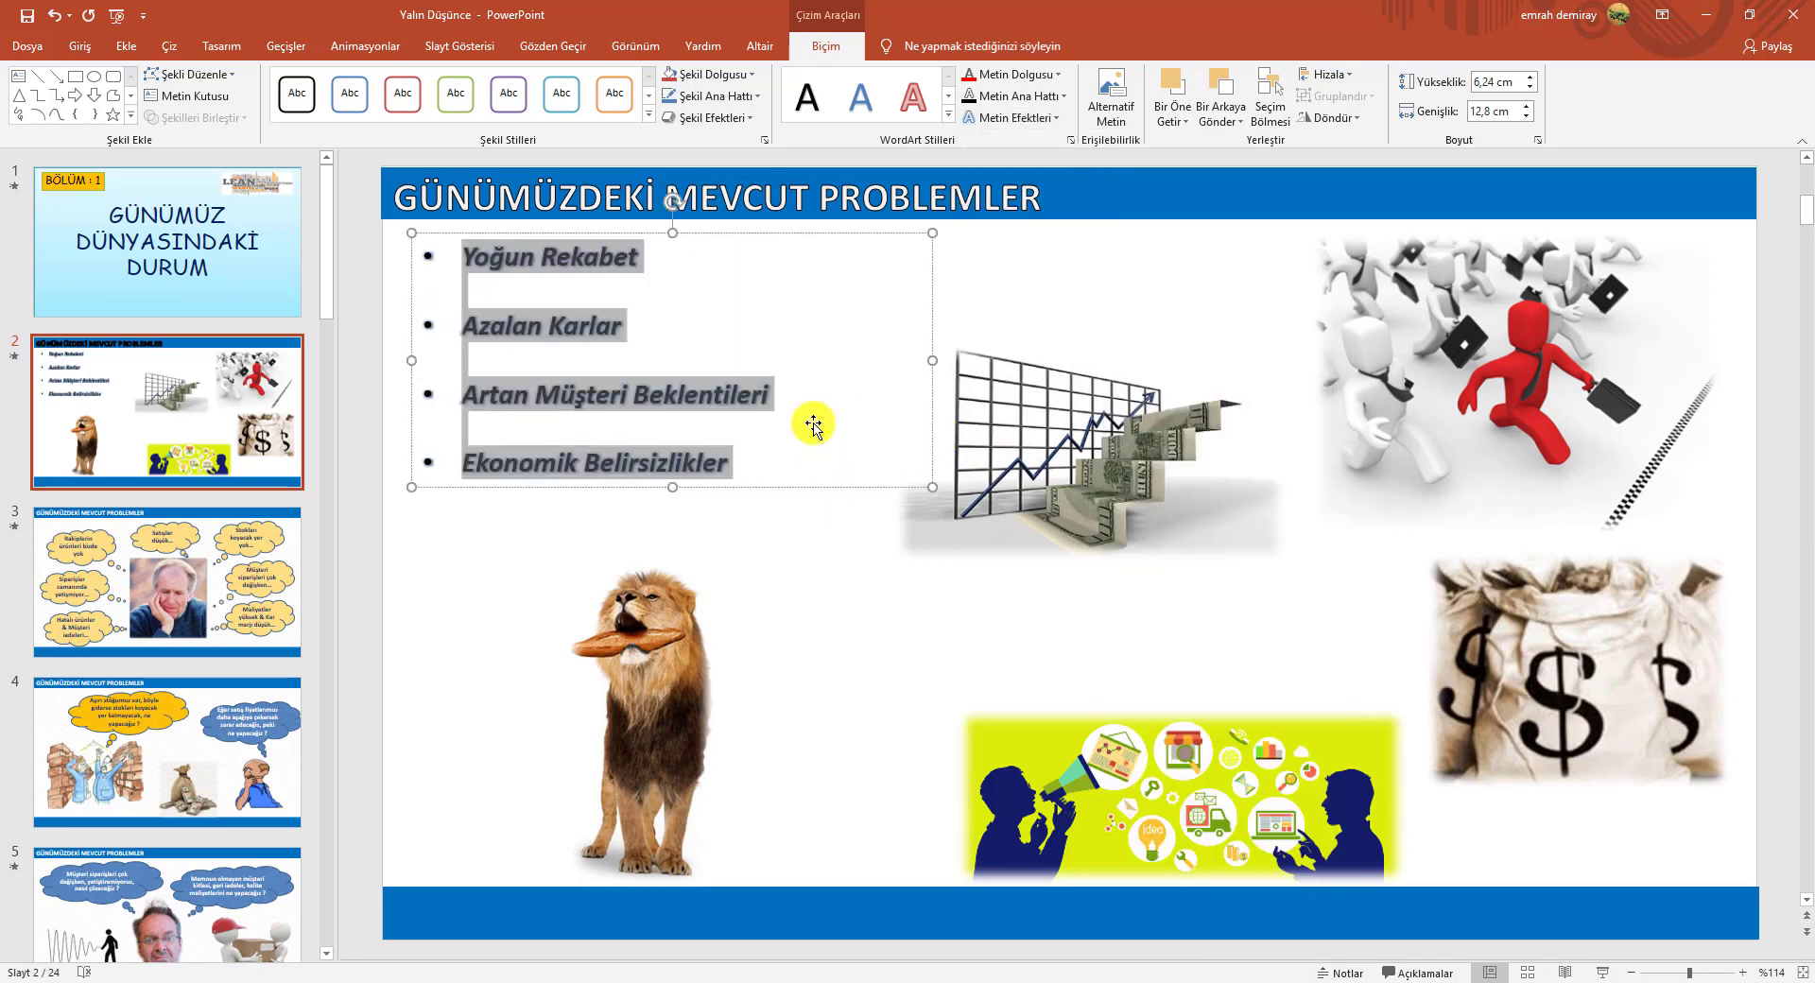
{"action": "triple_click", "coordinate": [706, 195]}
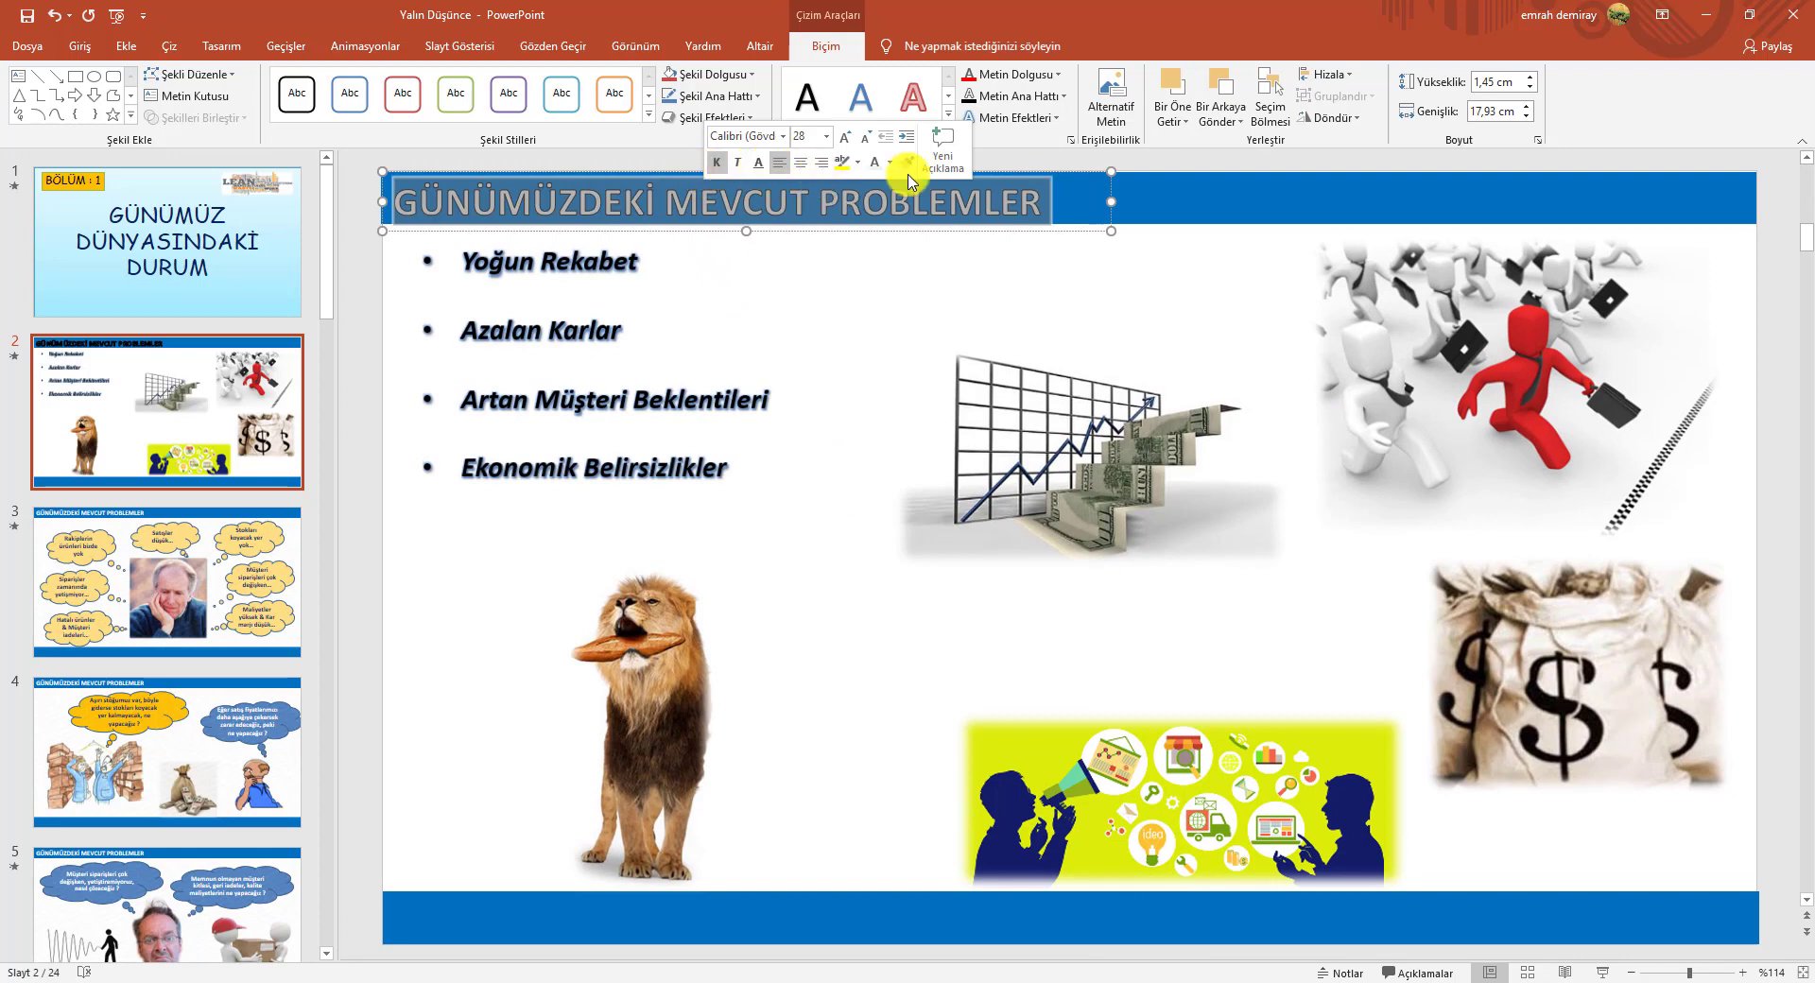
Fill the slide title text with orange and enlarge it to 32 pt.
{"action": "left_click", "coordinate": [1055, 75]}
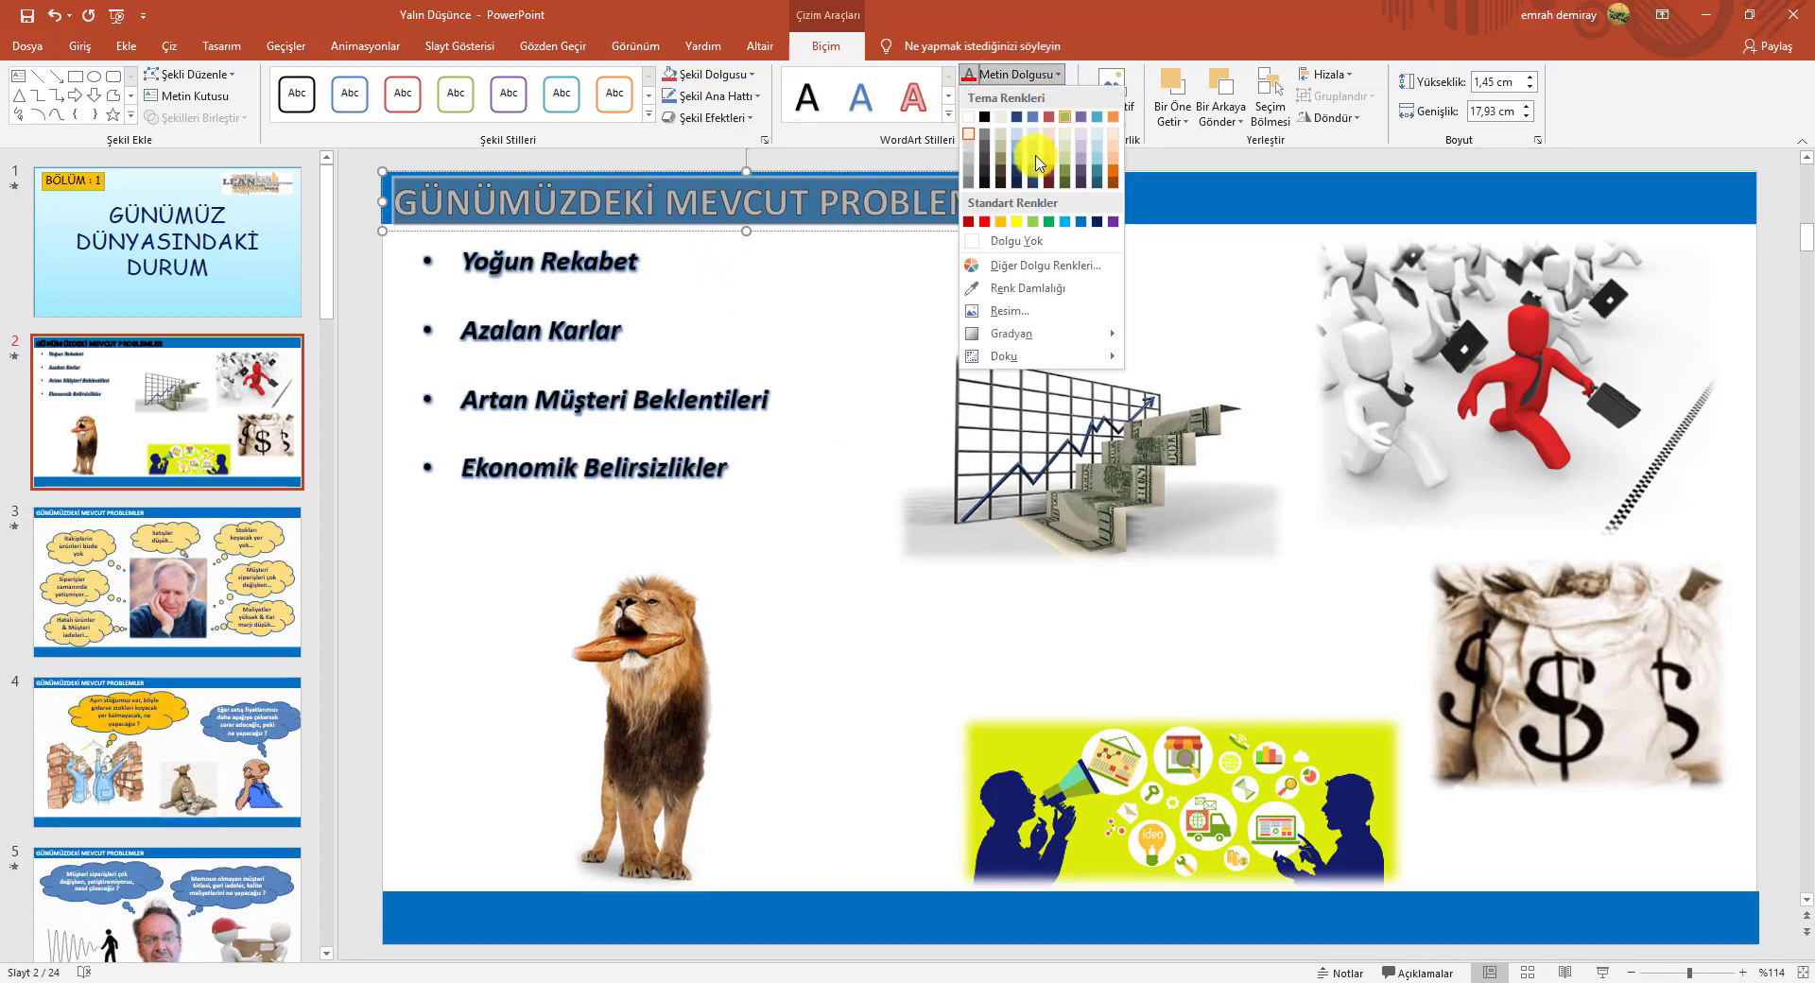
{"action": "left_click", "coordinate": [1000, 223]}
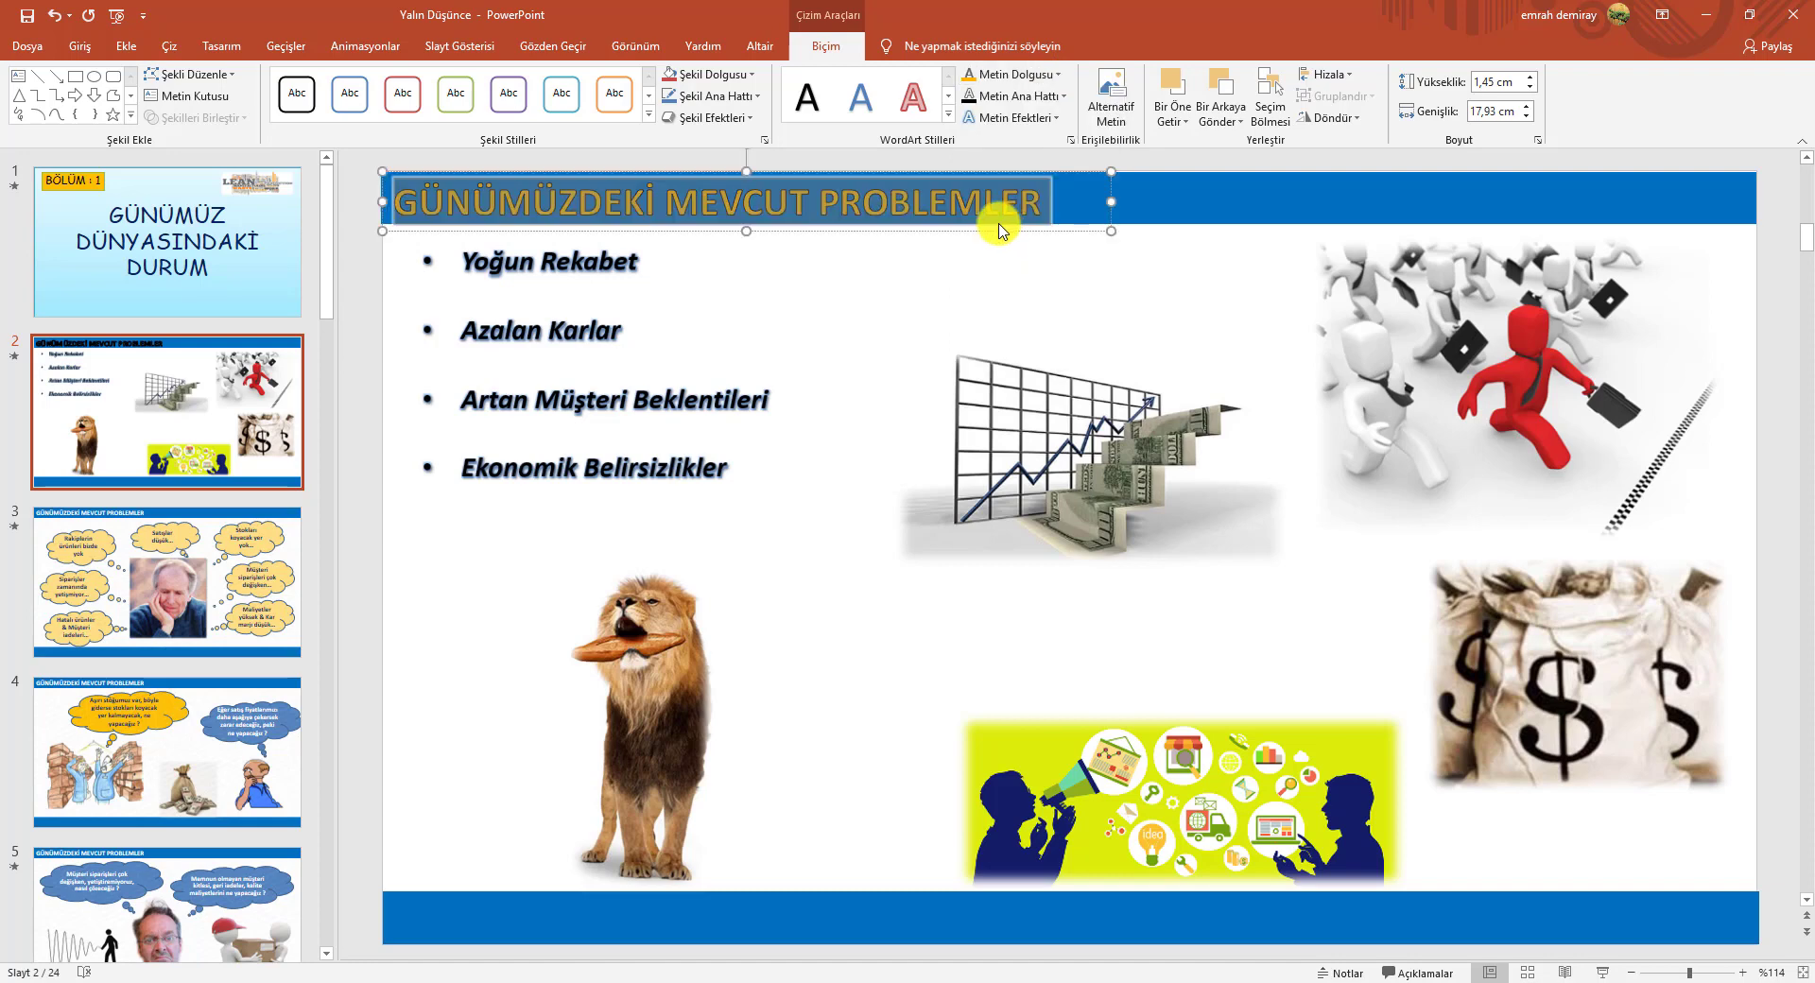
{"action": "left_click", "coordinate": [92, 50]}
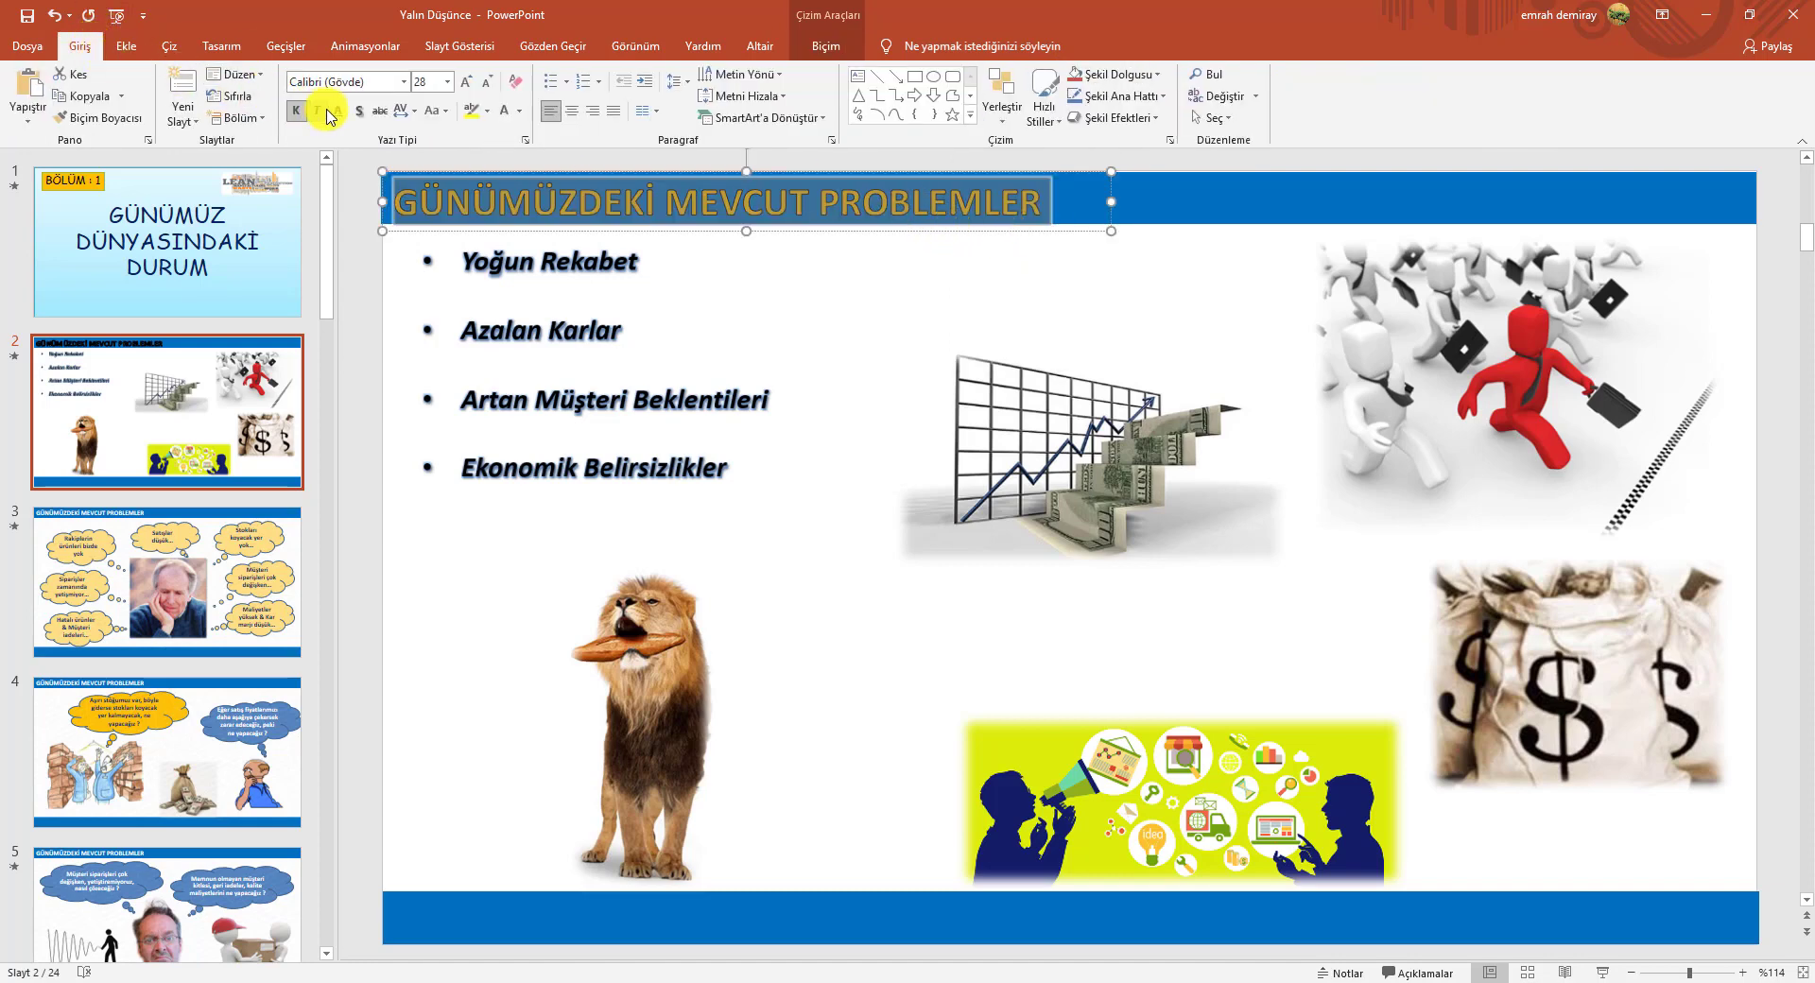
{"action": "left_click", "coordinate": [465, 81]}
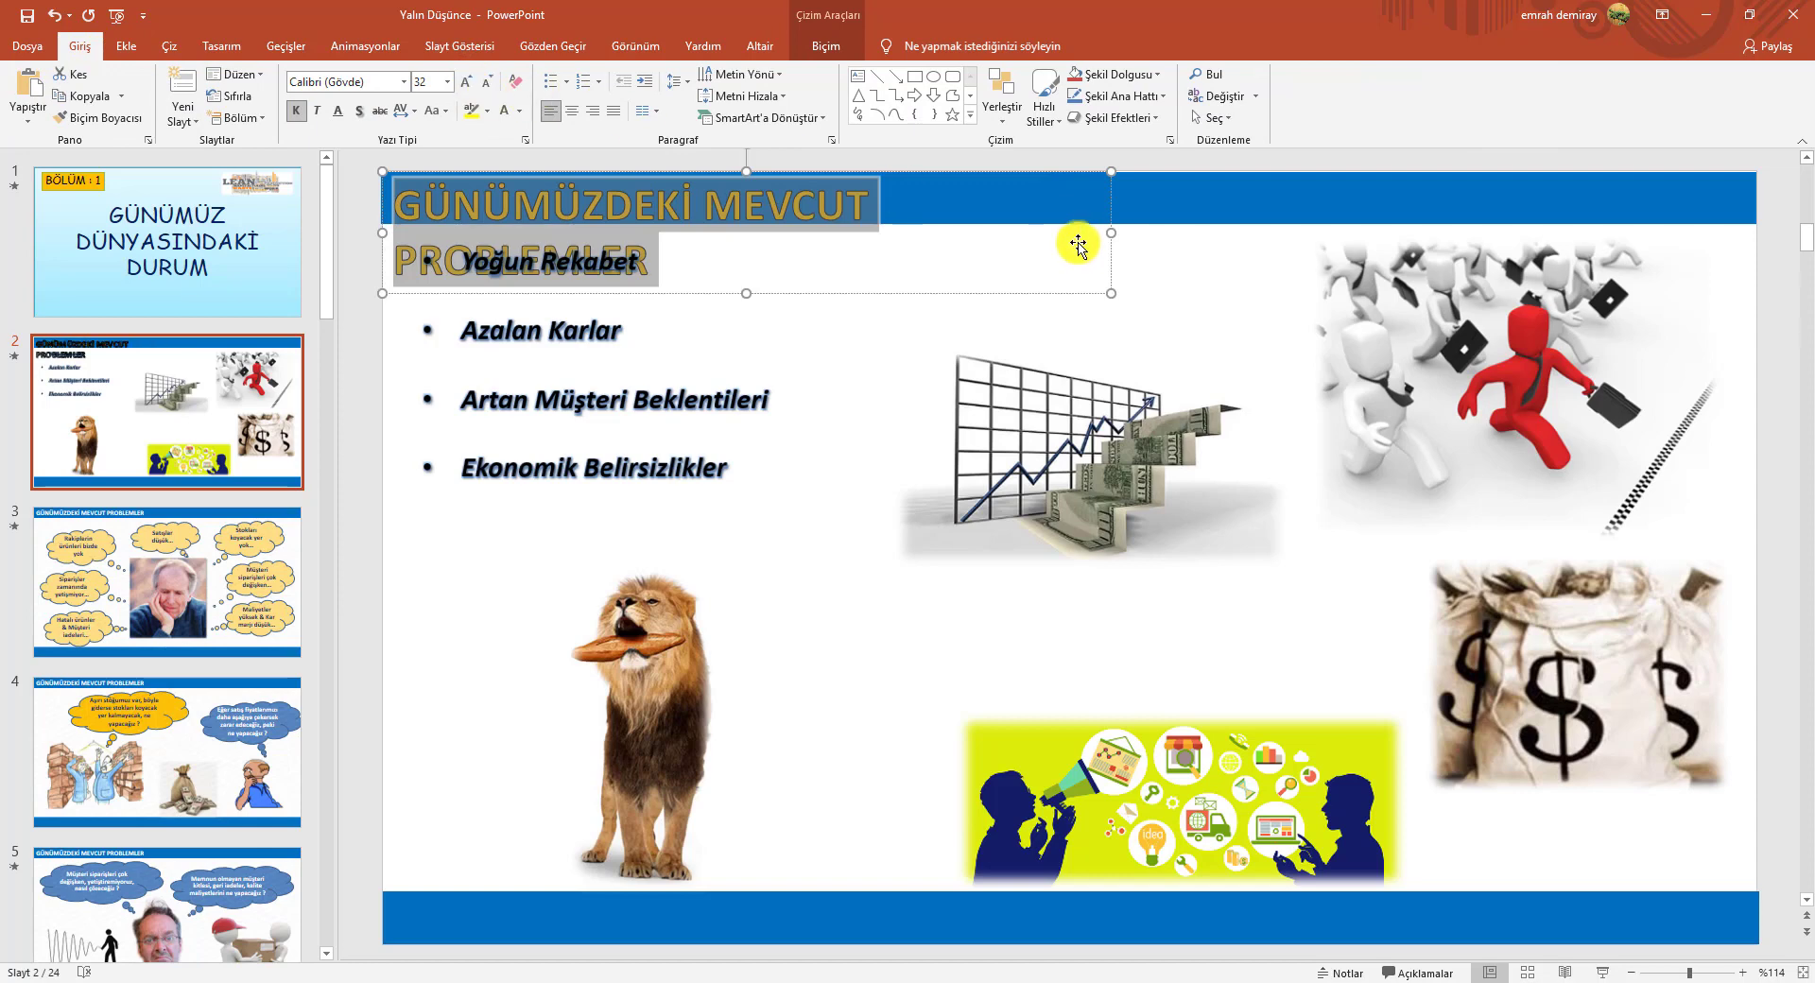
Widen the title box so the 32 pt title fits on one line across the blue band.
{"action": "left_click_drag", "start_coordinate": [1105, 234], "coordinate": [1361, 226]}
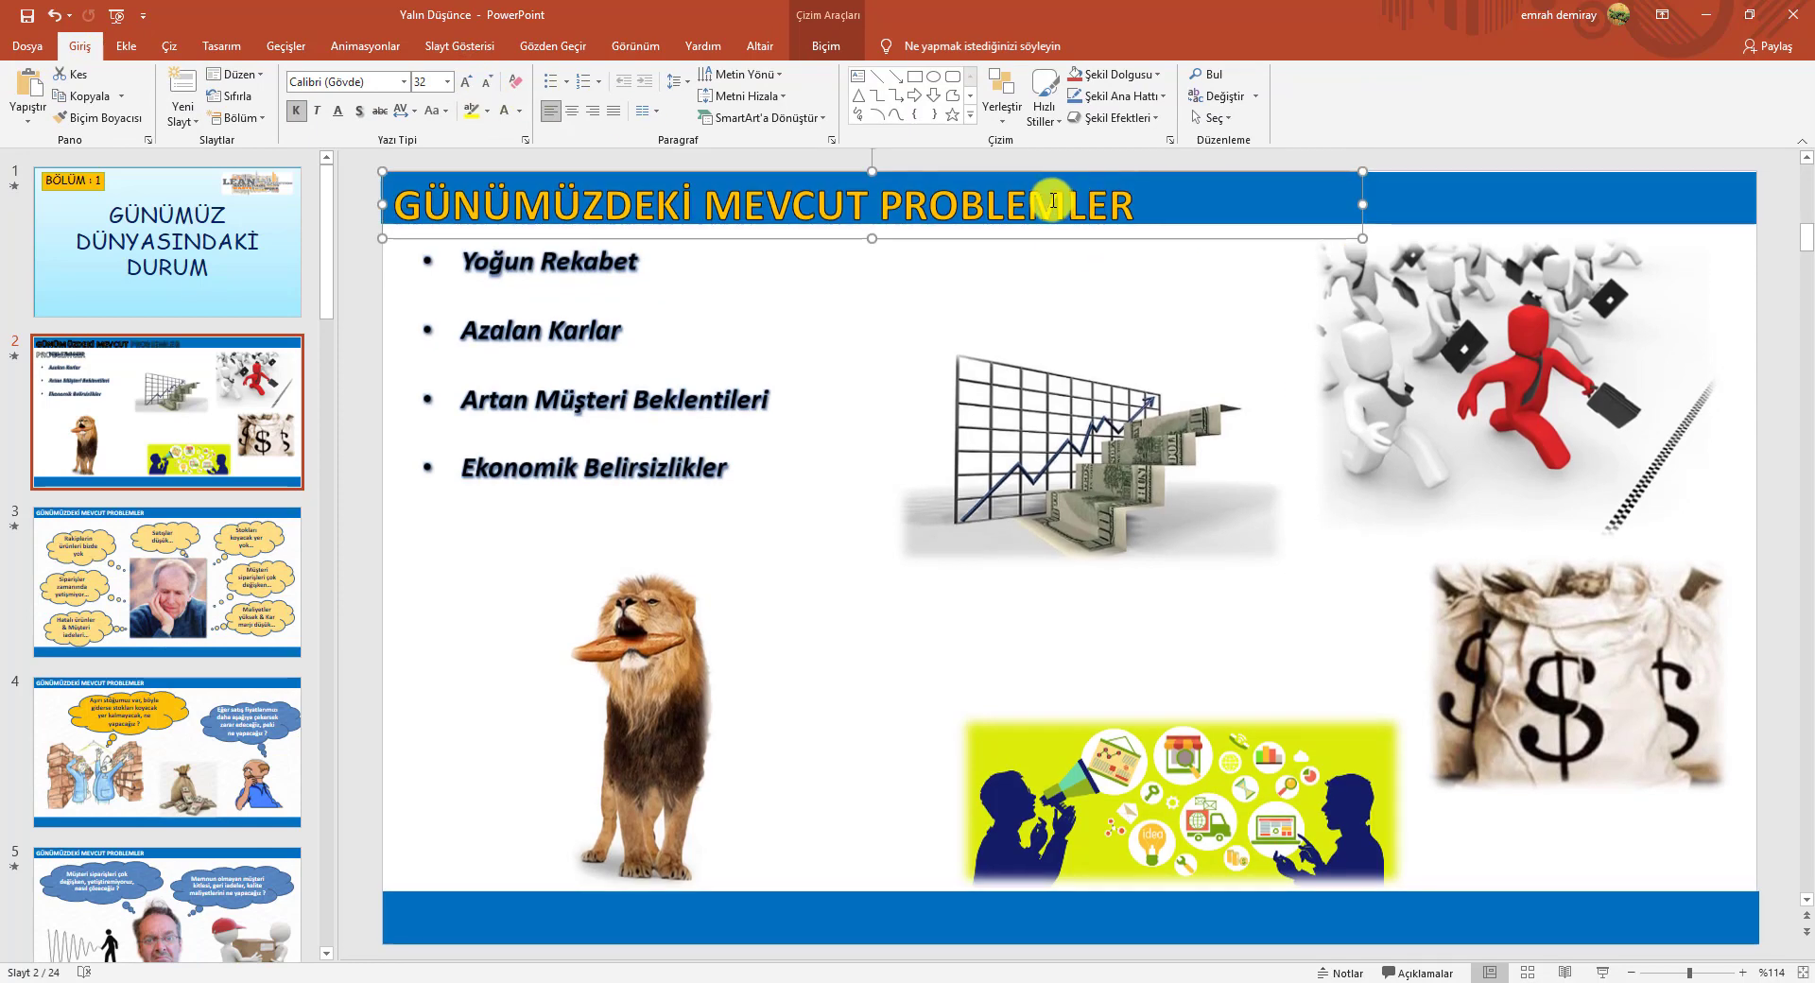
{"action": "scroll", "coordinate": [666, 184], "scroll_direction": "up", "scroll_amount": 5, "text": "ctrl"}
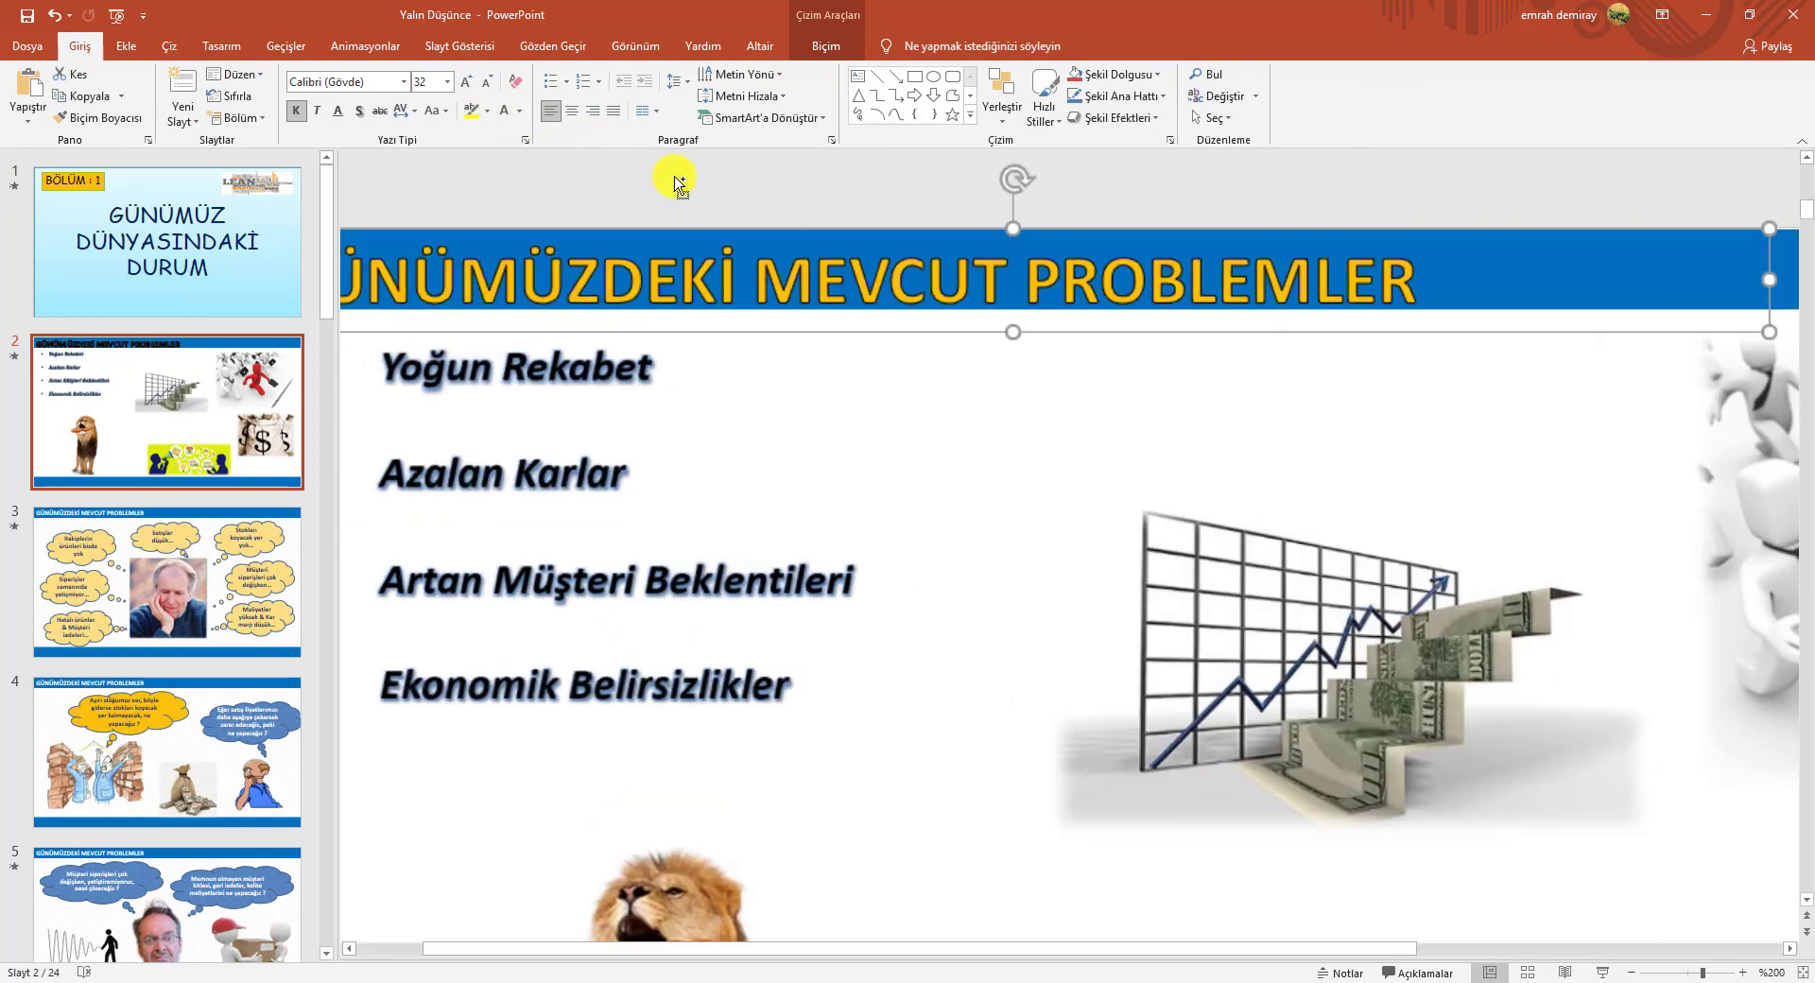
{"action": "scroll", "coordinate": [718, 198], "scroll_direction": "up", "scroll_amount": 3, "text": "ctrl"}
{"action": "scroll", "coordinate": [775, 223], "scroll_direction": "up", "scroll_amount": 2, "text": "ctrl"}
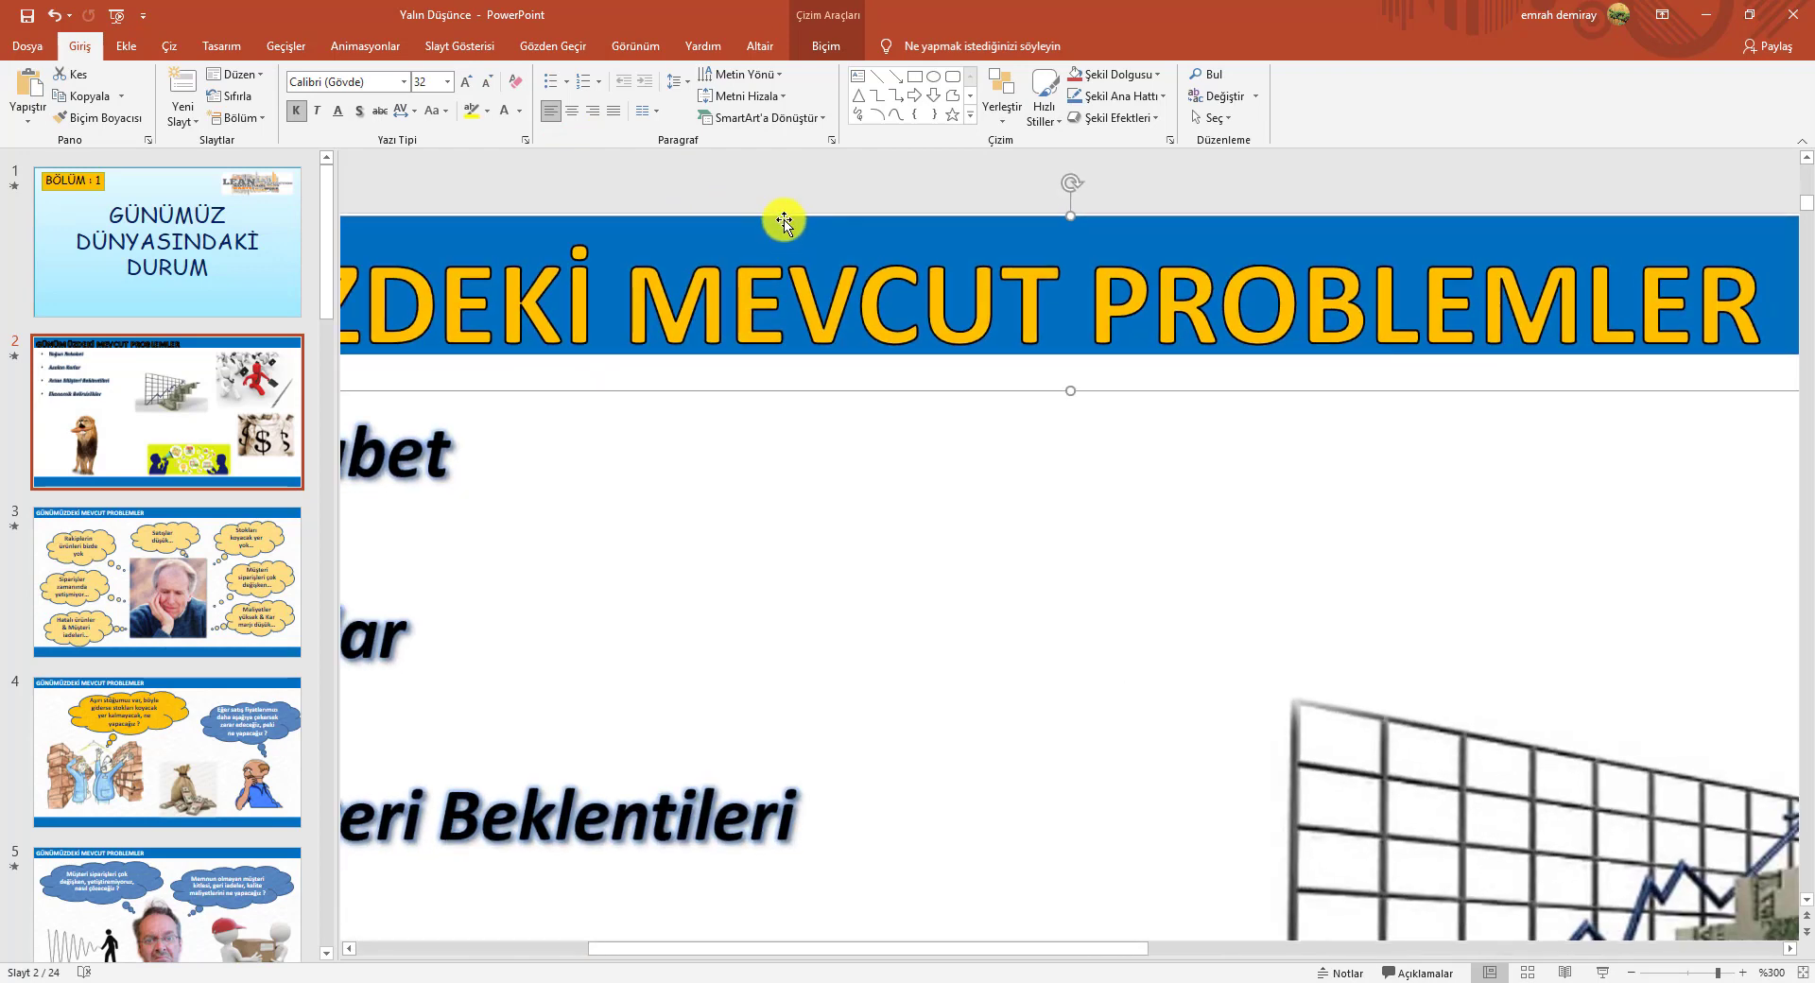
{"action": "scroll", "coordinate": [788, 213], "scroll_direction": "down", "scroll_amount": 1}
{"action": "left_click", "coordinate": [796, 162]}
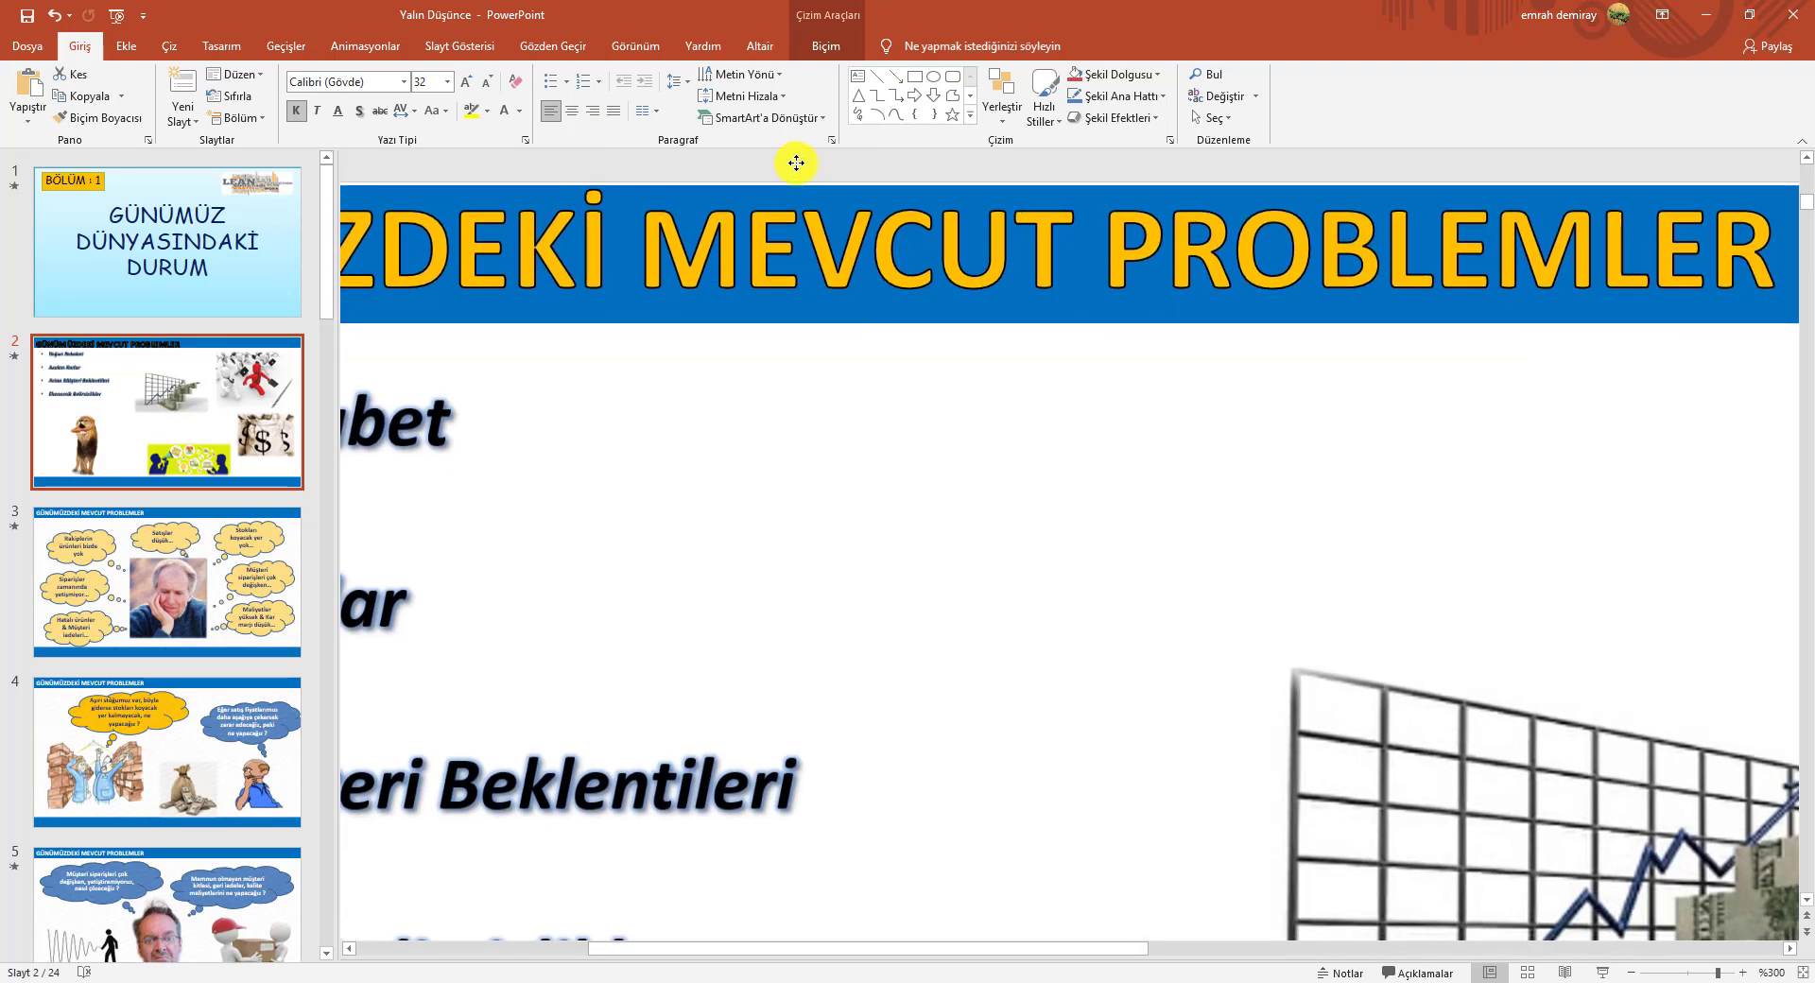
{"action": "scroll", "coordinate": [1005, 352], "scroll_direction": "down", "scroll_amount": 8, "text": "ctrl"}
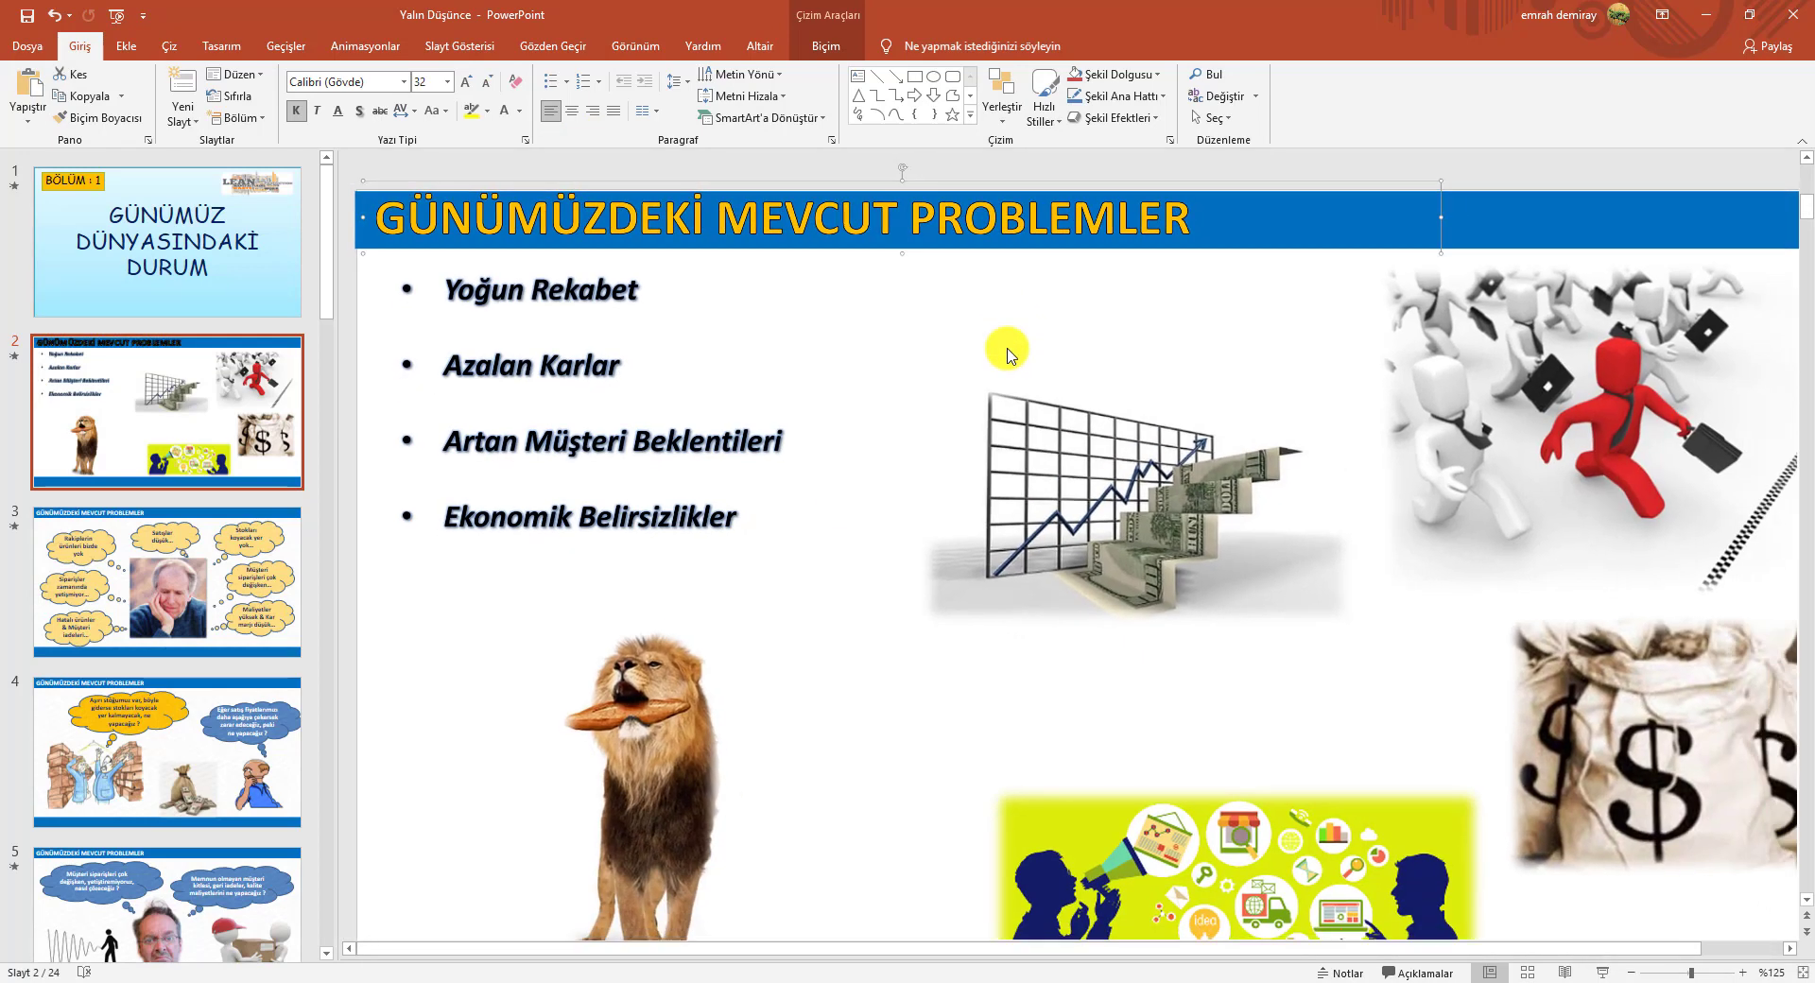
Start the slide show from slide 2 to view it full screen.
{"action": "left_click", "coordinate": [1600, 973]}
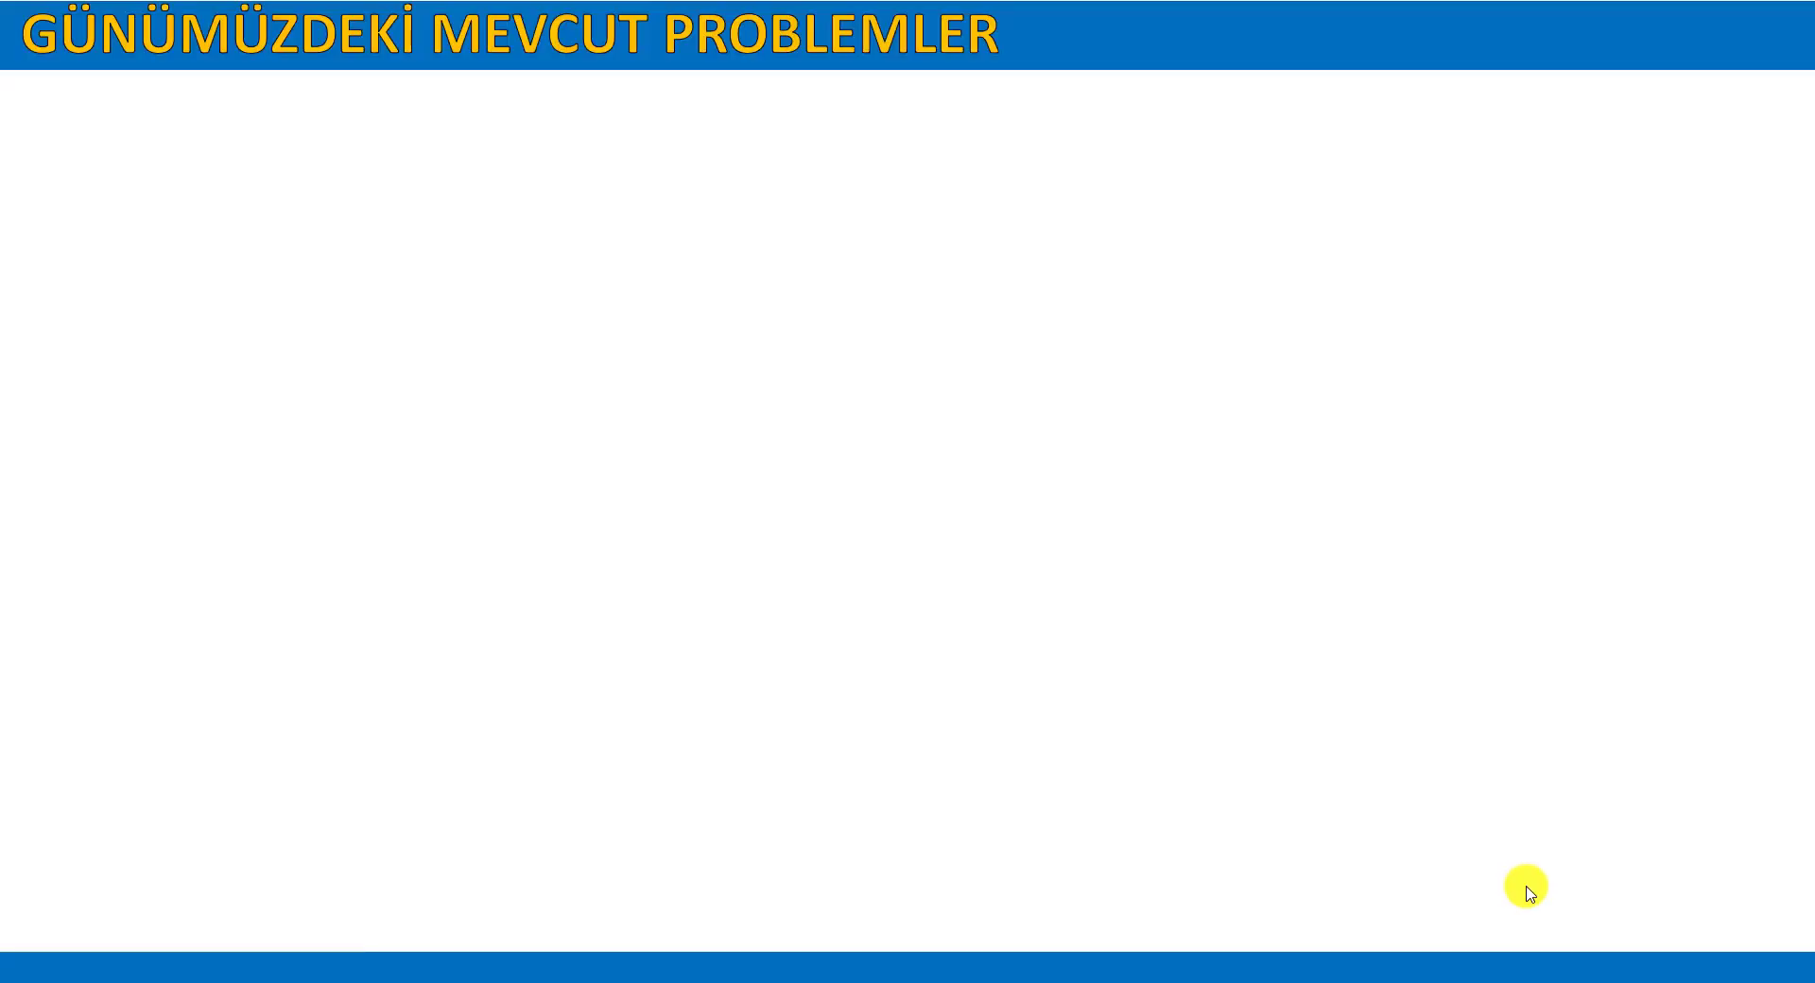